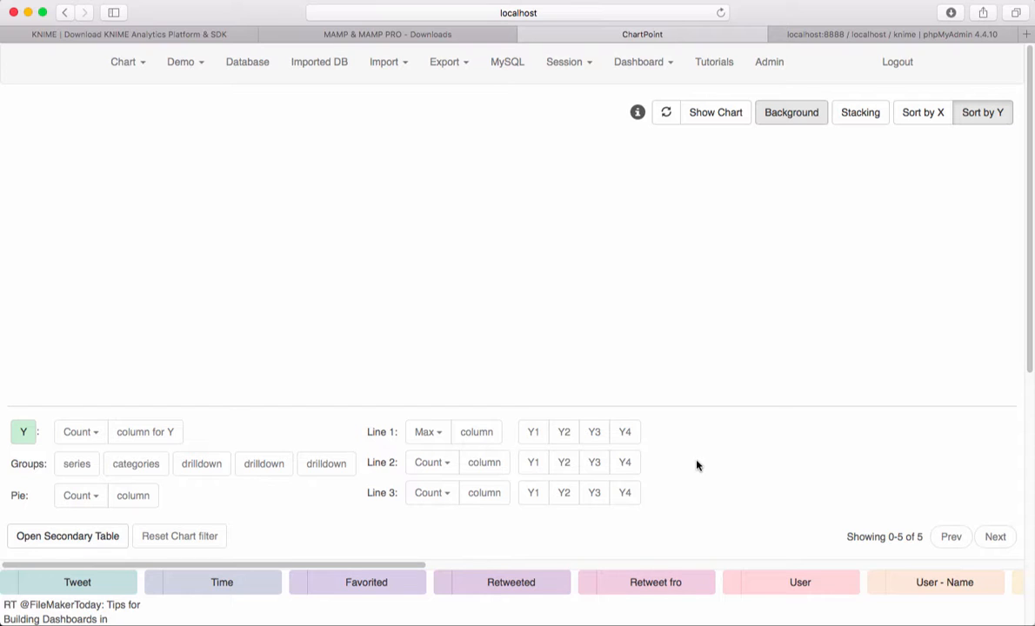
# Step: Bring up the ChartPoint server window to check that the server is running, and return to the chart page
pyautogui.click(697, 461)
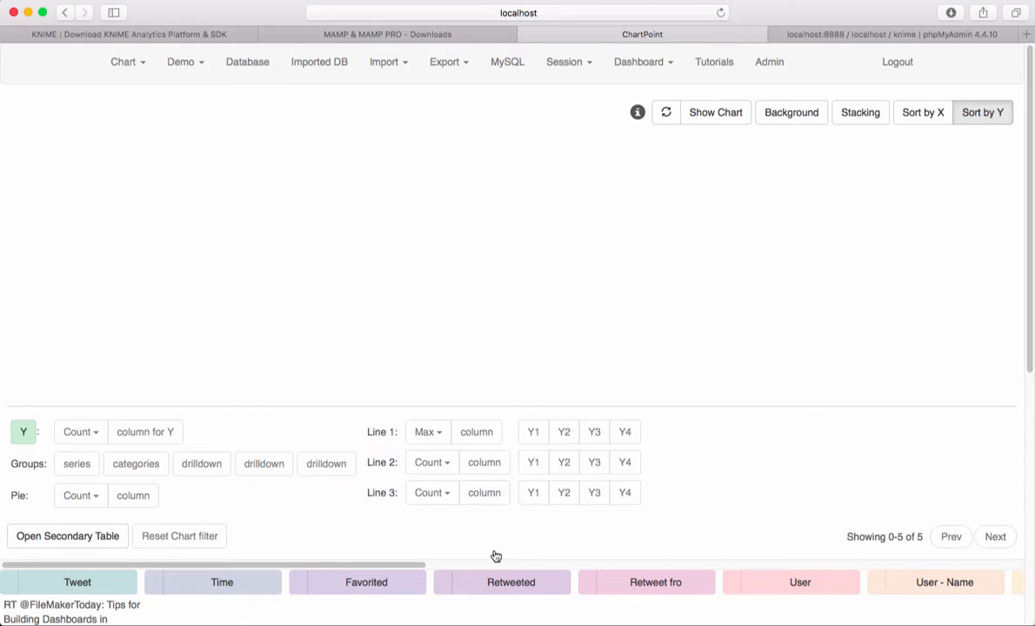
pyautogui.moveTo(491, 614)
pyautogui.click(344, 614)
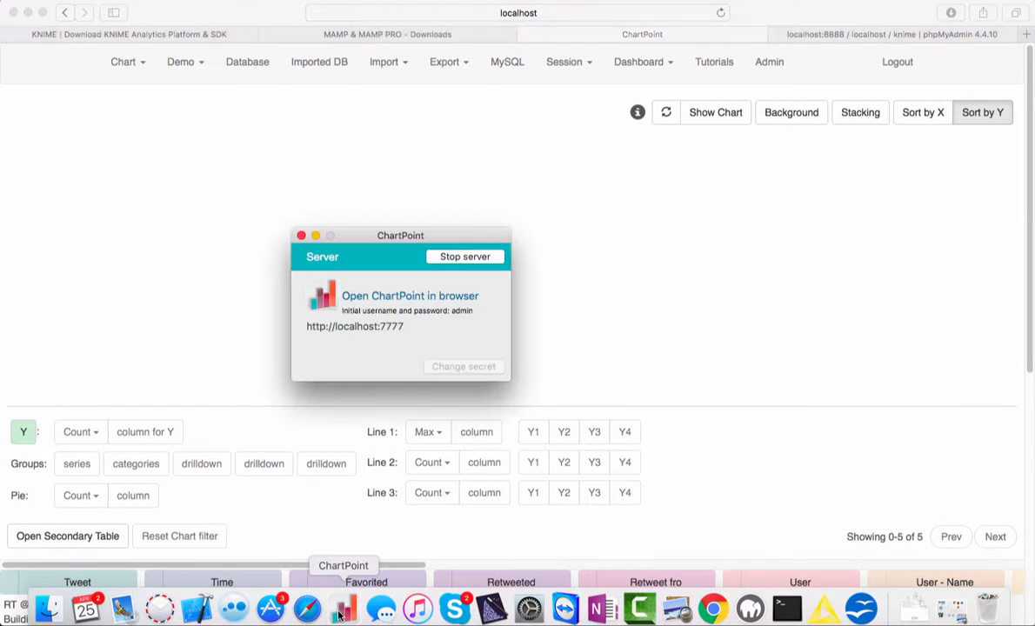
pyautogui.moveTo(362, 236); pyautogui.dragTo(339, 205)
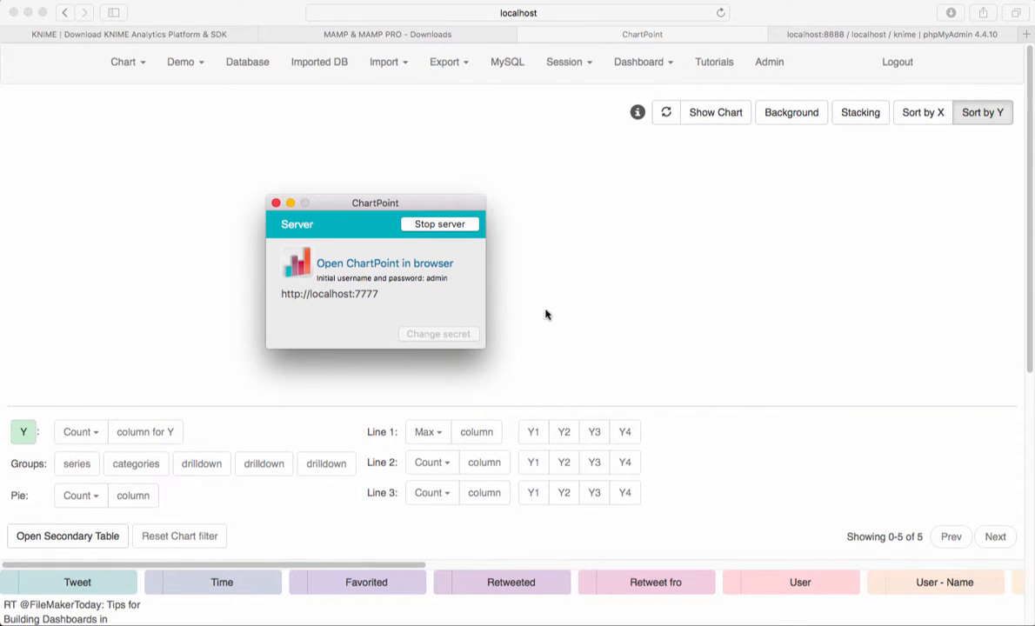
pyautogui.moveTo(402, 202); pyautogui.dragTo(404, 207)
pyautogui.click(619, 282)
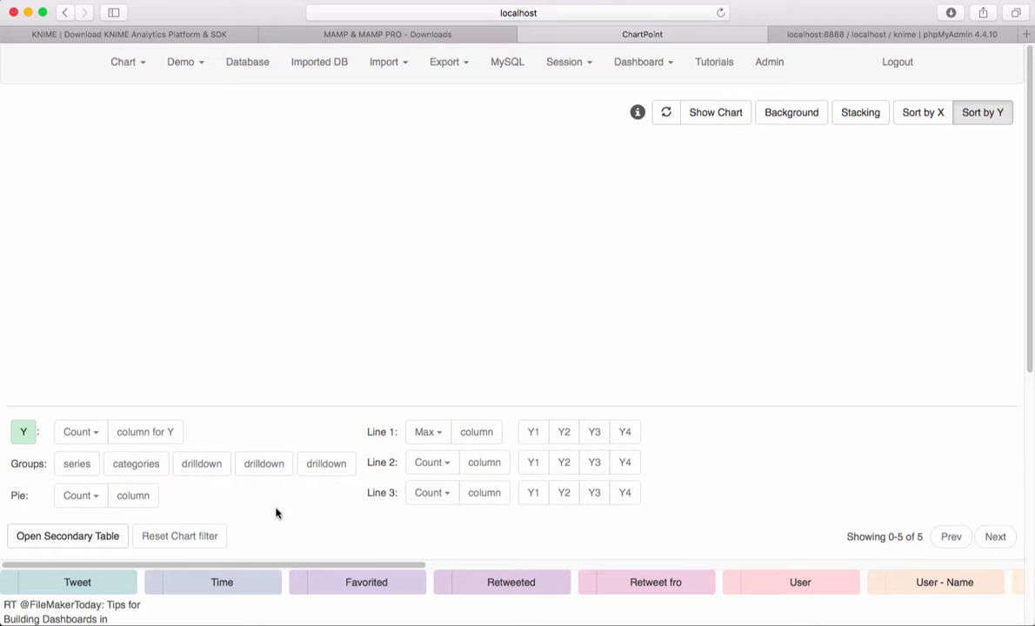
# Step: Plot the count of Tweet on the Y axis and the maximum of User - Followers as Line 1
pyautogui.moveTo(83, 581); pyautogui.dragTo(157, 446)
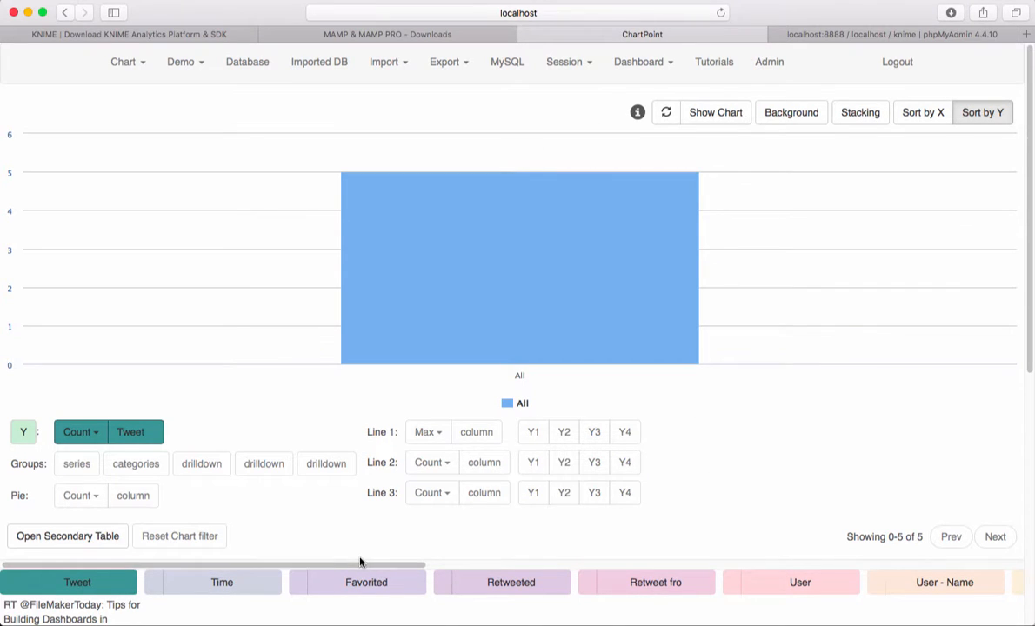
pyautogui.moveTo(362, 567); pyautogui.dragTo(908, 565)
pyautogui.scroll(-2, 872, 584)
pyautogui.scroll(-1, 872, 583)
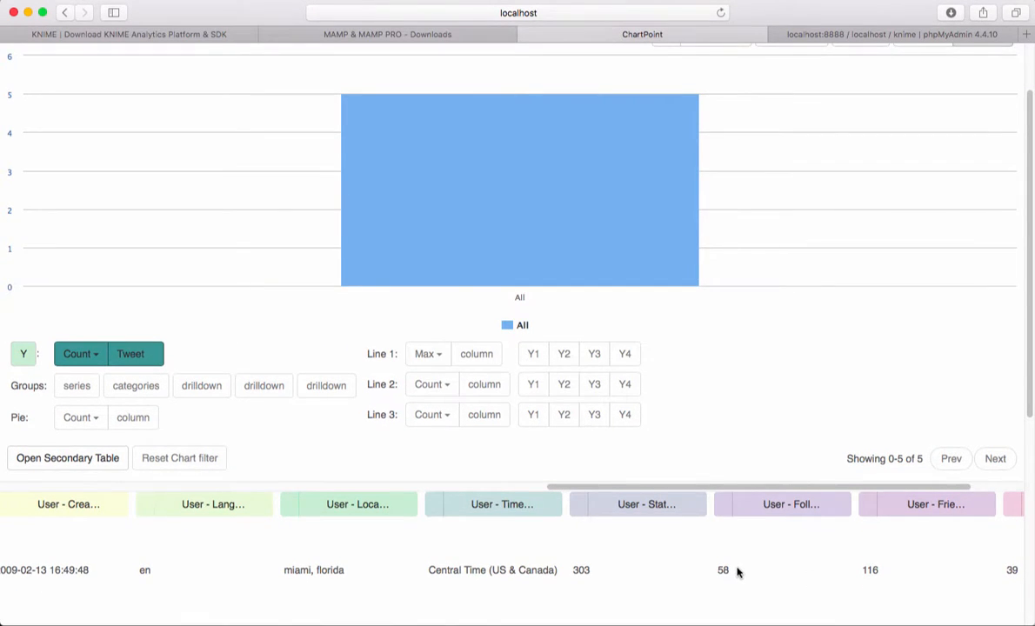
pyautogui.scroll(-1, 741, 561)
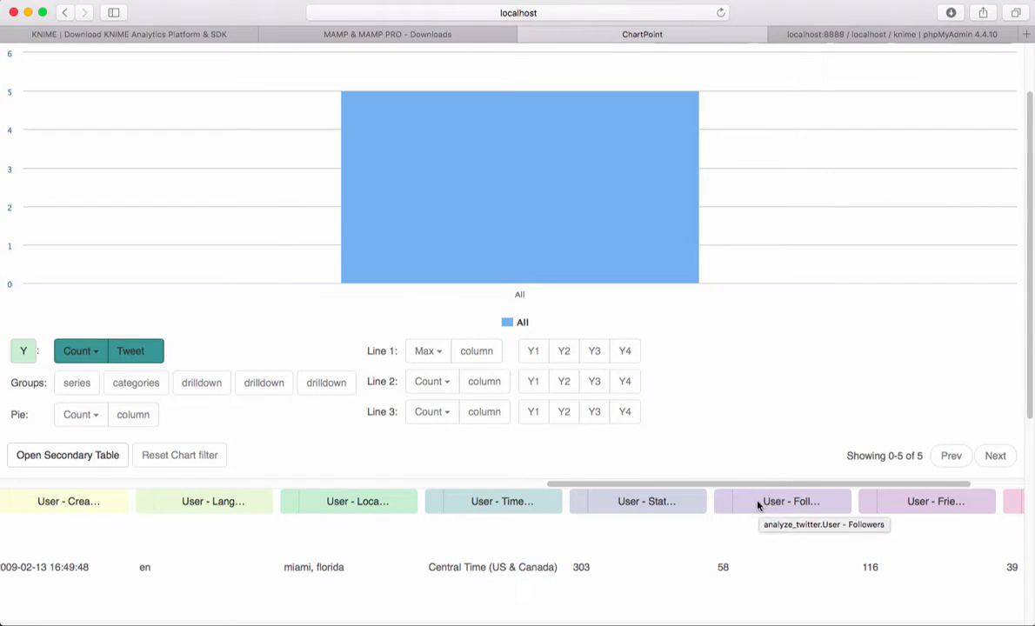
pyautogui.moveTo(602, 215)
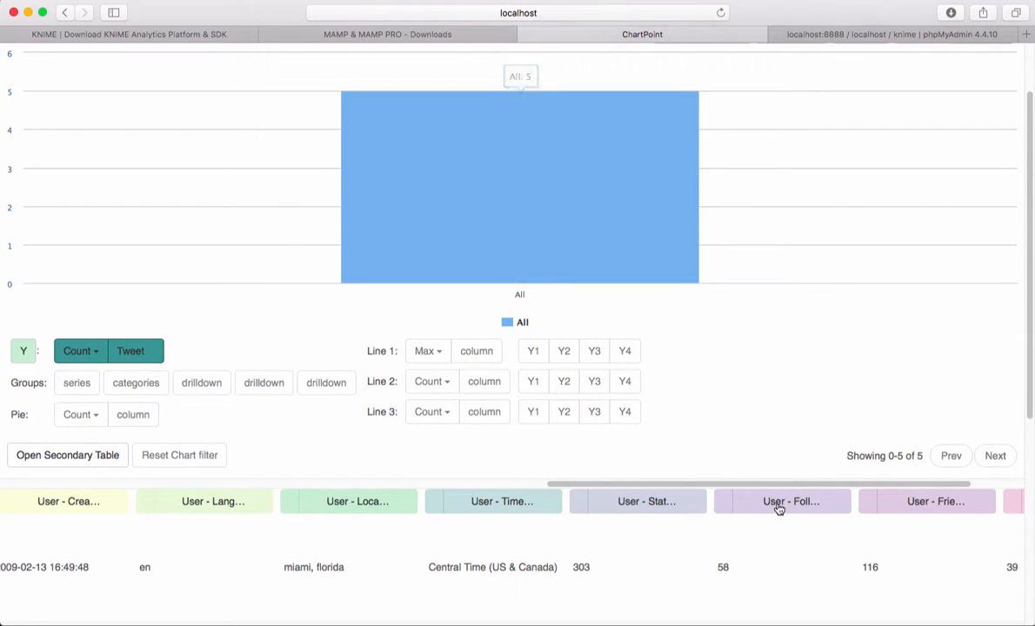
pyautogui.moveTo(778, 506); pyautogui.dragTo(479, 358)
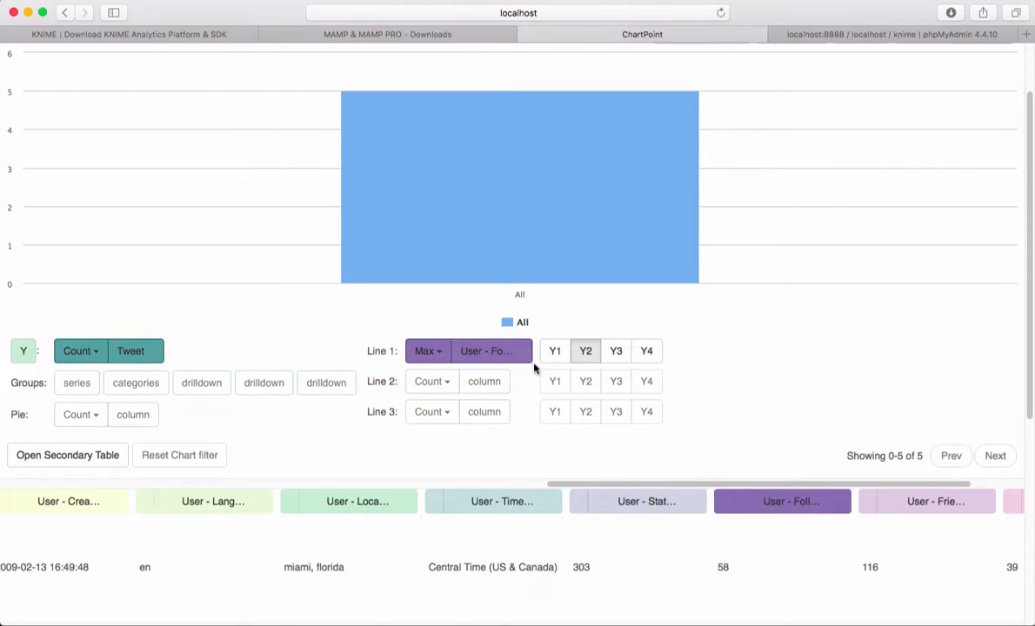
# Step: Group the chart categories by User - Name and inspect the resulting bars and followers line
pyautogui.moveTo(705, 488); pyautogui.dragTo(146, 383)
pyautogui.scroll(2, 313, 455)
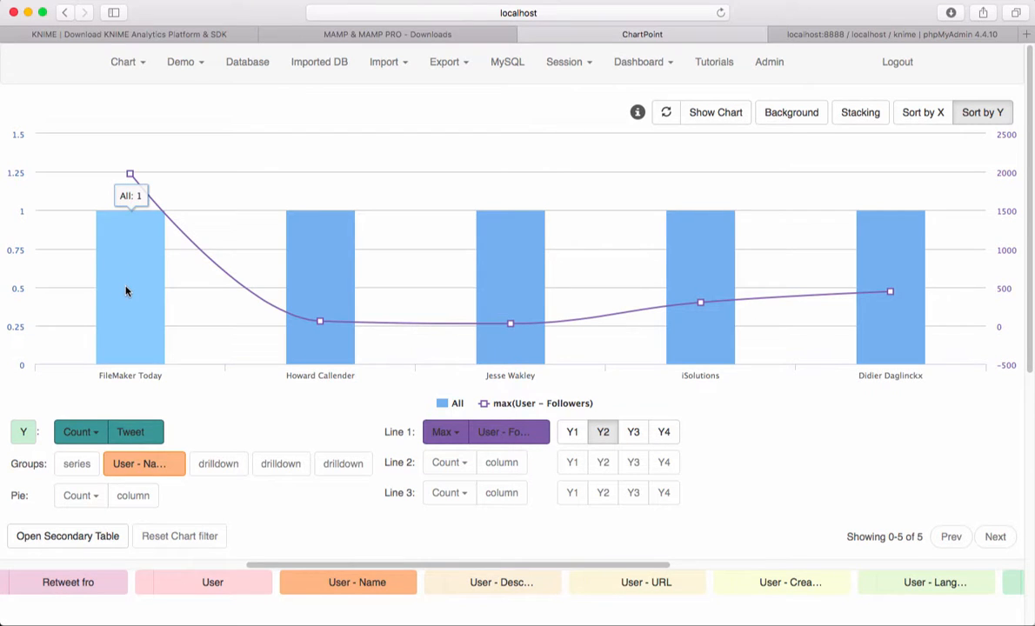
pyautogui.scroll(-1, 129, 322)
pyautogui.scroll(1, 129, 322)
pyautogui.moveTo(130, 174)
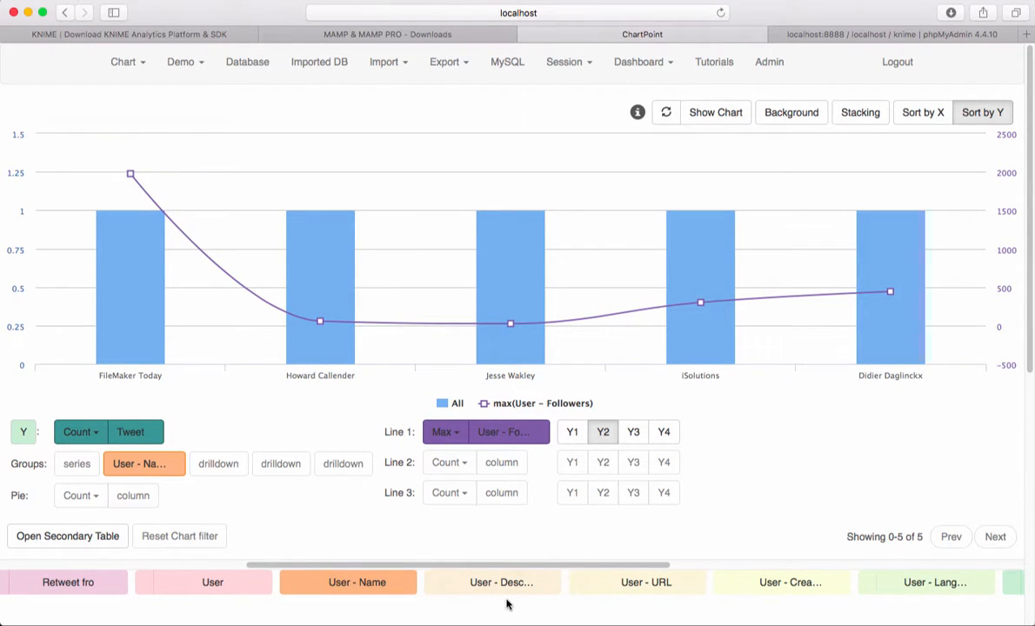
# Step: Switch to KNIME and apply the Twitter Search node's configuration with the query KNIME
pyautogui.moveTo(565, 608)
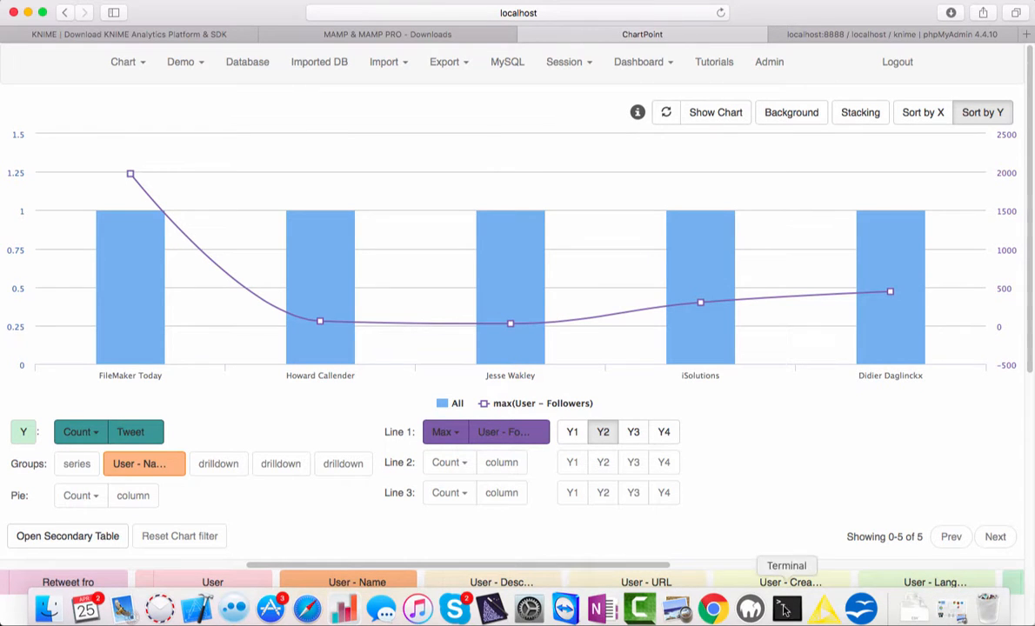
pyautogui.click(823, 609)
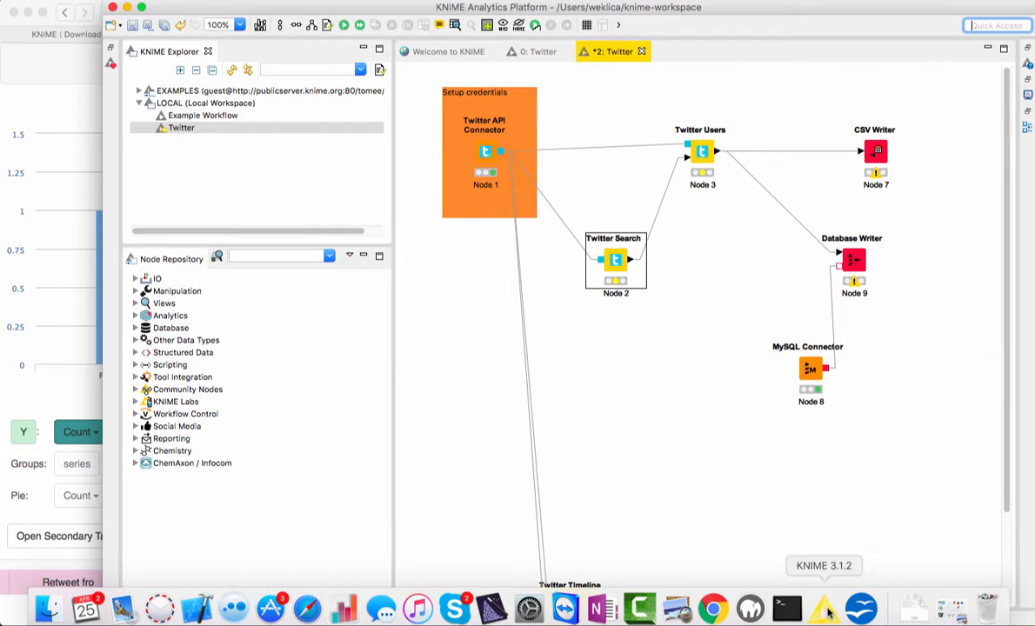
pyautogui.doubleClick(614, 260)
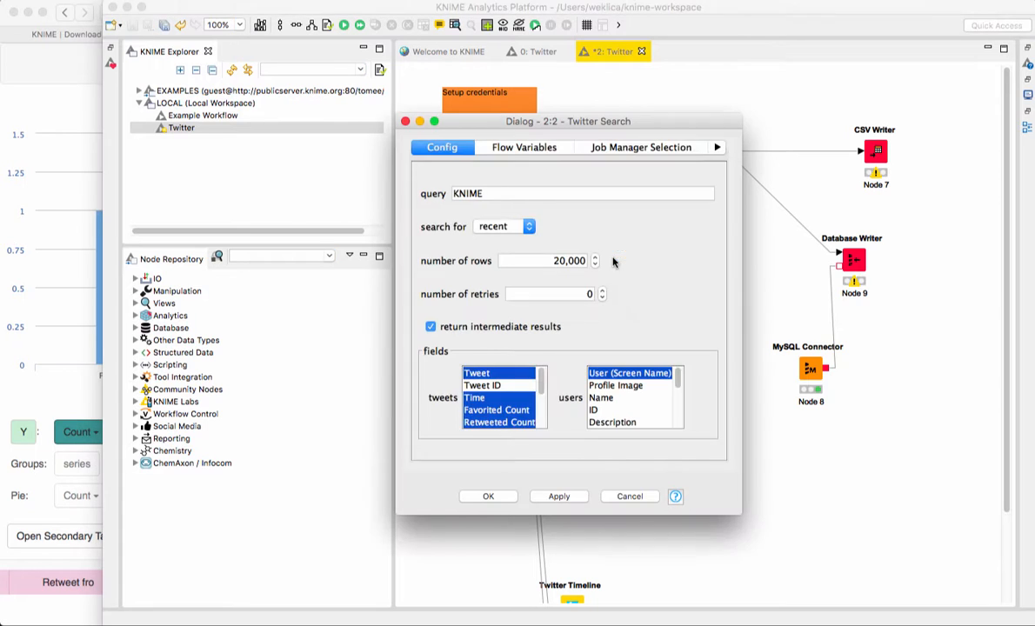
pyautogui.doubleClick(465, 193)
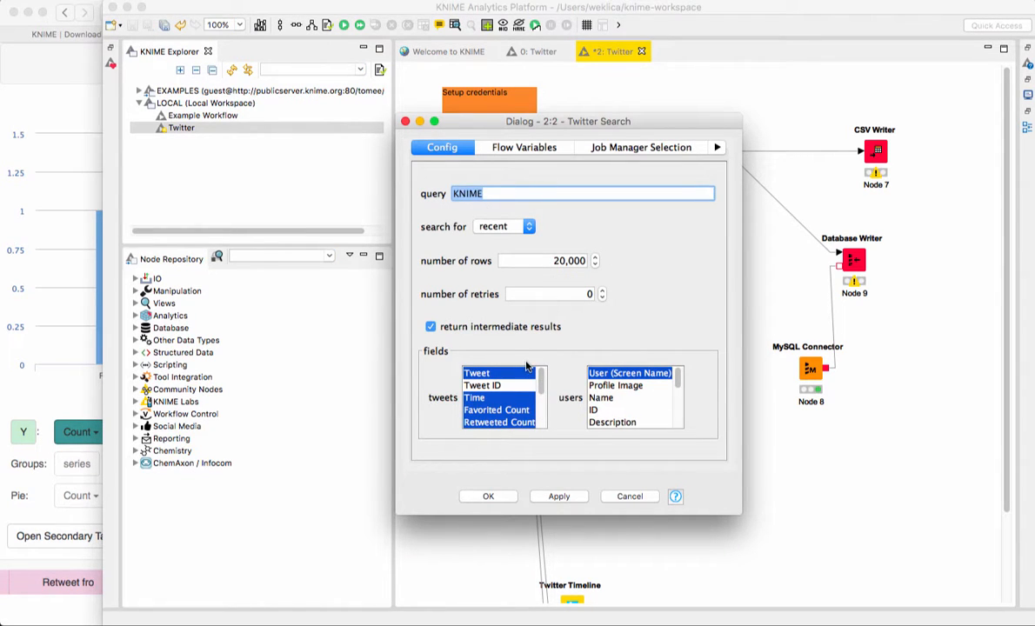
pyautogui.click(558, 495)
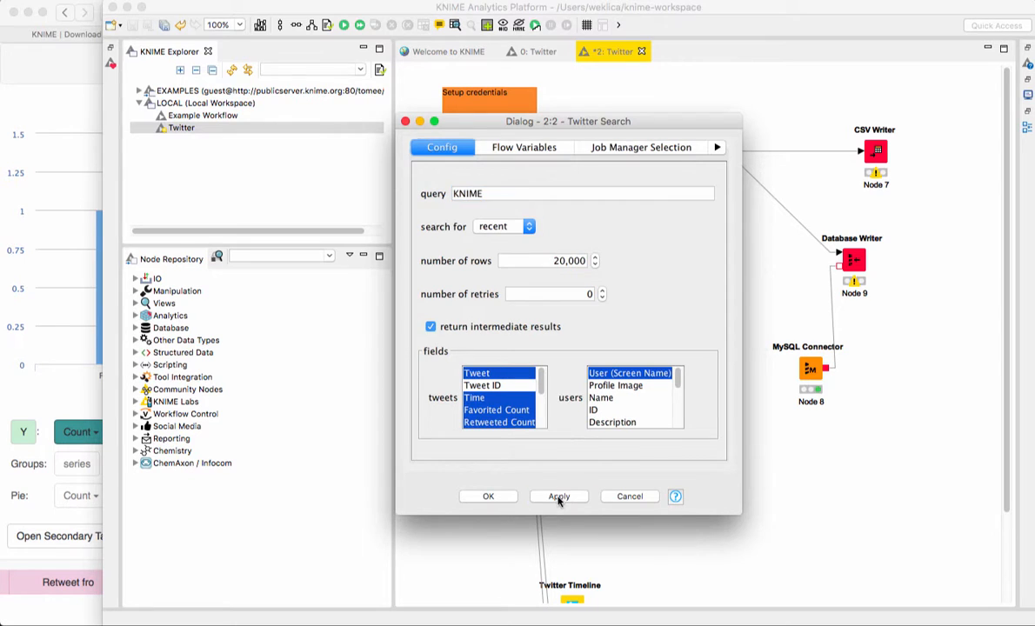
pyautogui.click(488, 495)
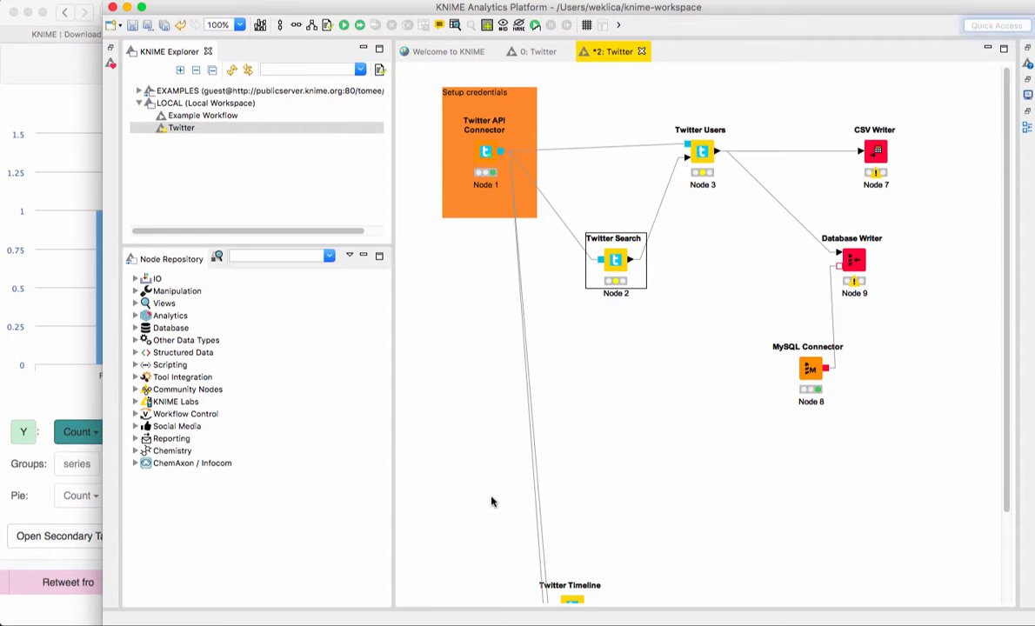
# Step: Execute all nodes of the Twitter workflow, and return to the ChartPoint page in Safari and reload it
pyautogui.click(344, 26)
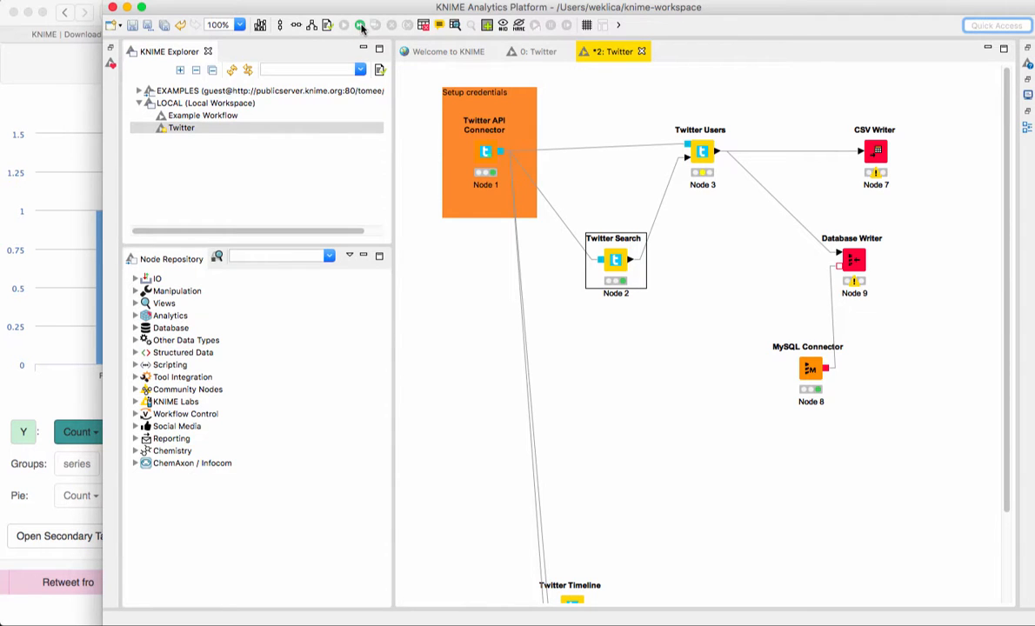
pyautogui.click(361, 26)
pyautogui.click(66, 145)
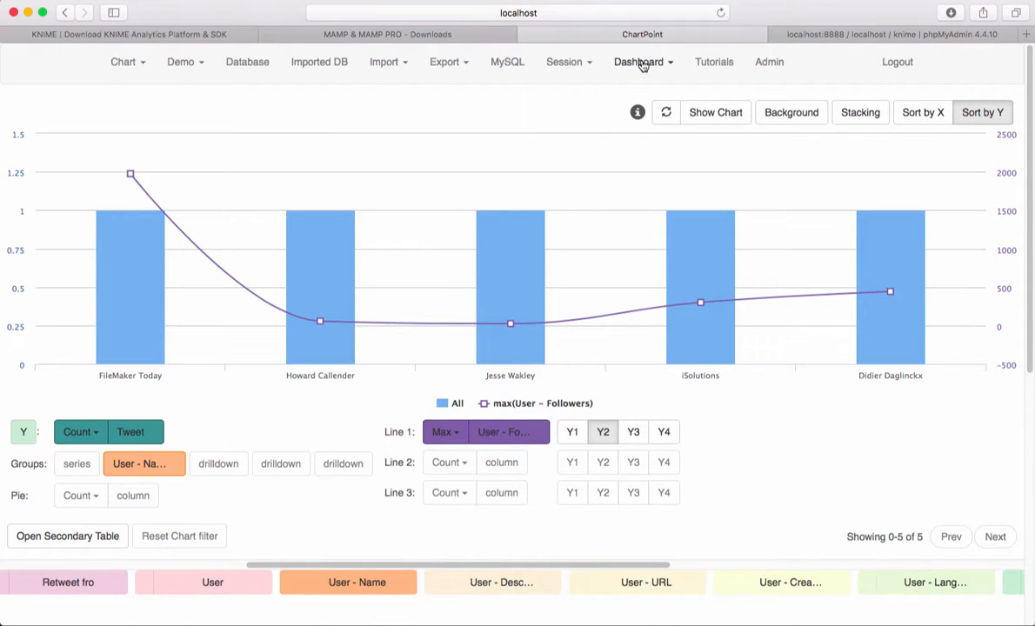
pyautogui.click(720, 13)
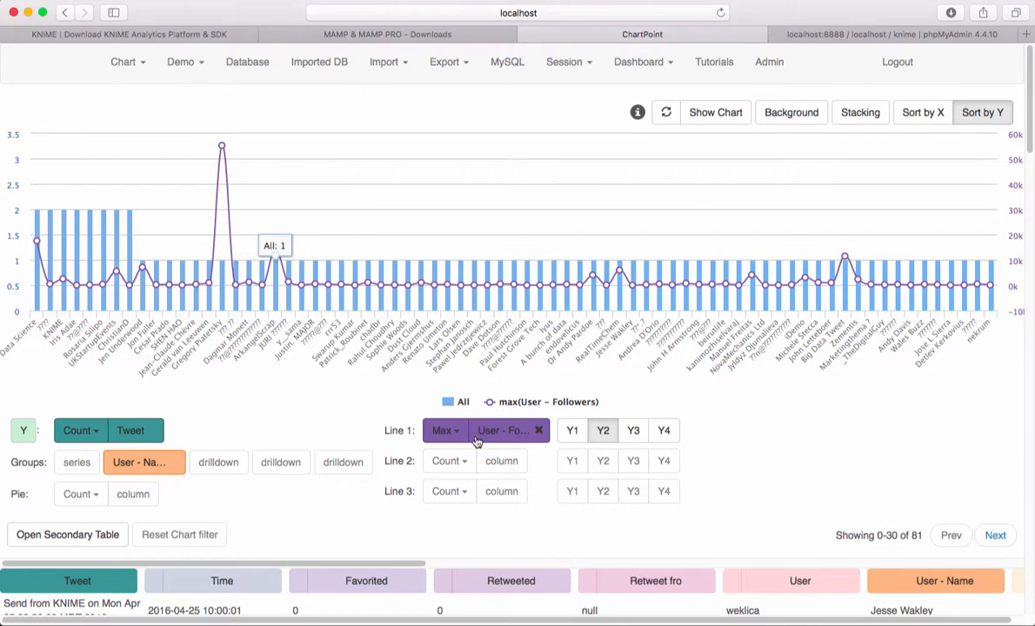
# Step: Zoom the chart in on the users around the highest followers peak and shift the zoomed range to the first users
pyautogui.moveTo(222, 146)
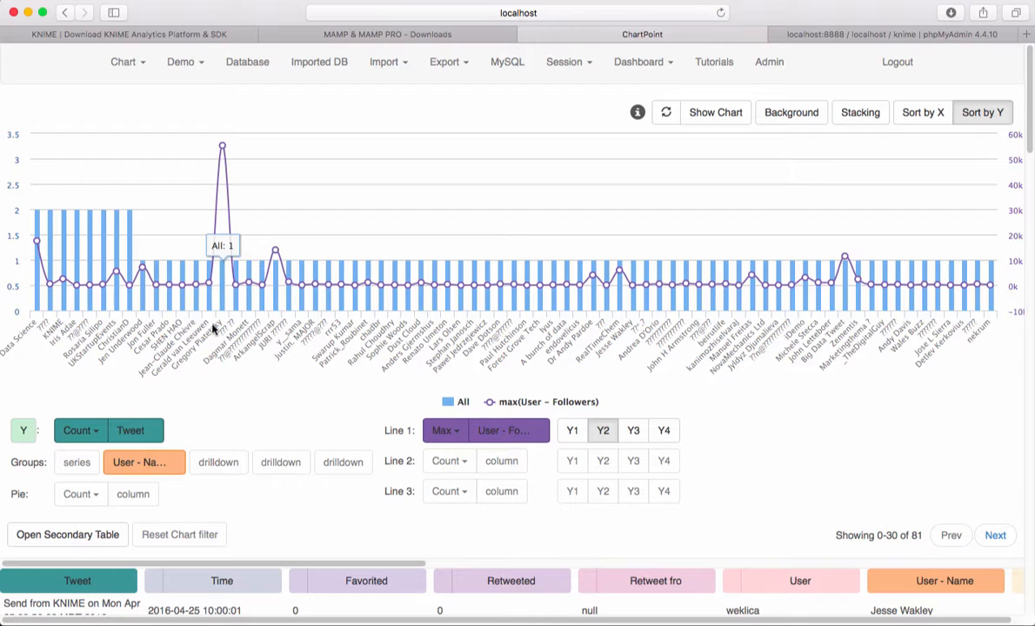
pyautogui.moveTo(289, 186); pyautogui.dragTo(166, 180)
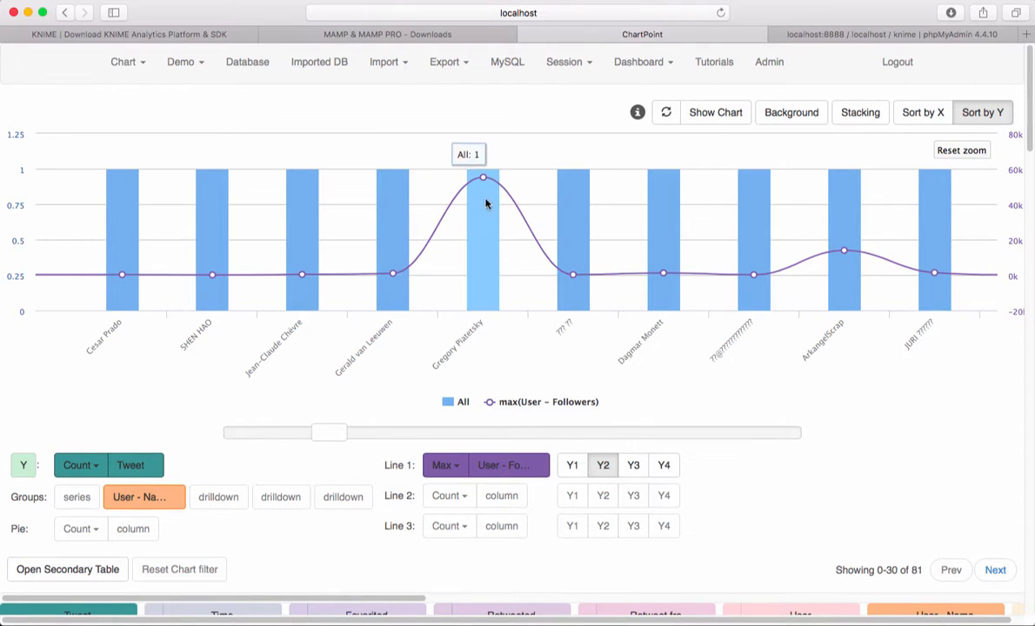
pyautogui.moveTo(313, 430); pyautogui.dragTo(221, 432)
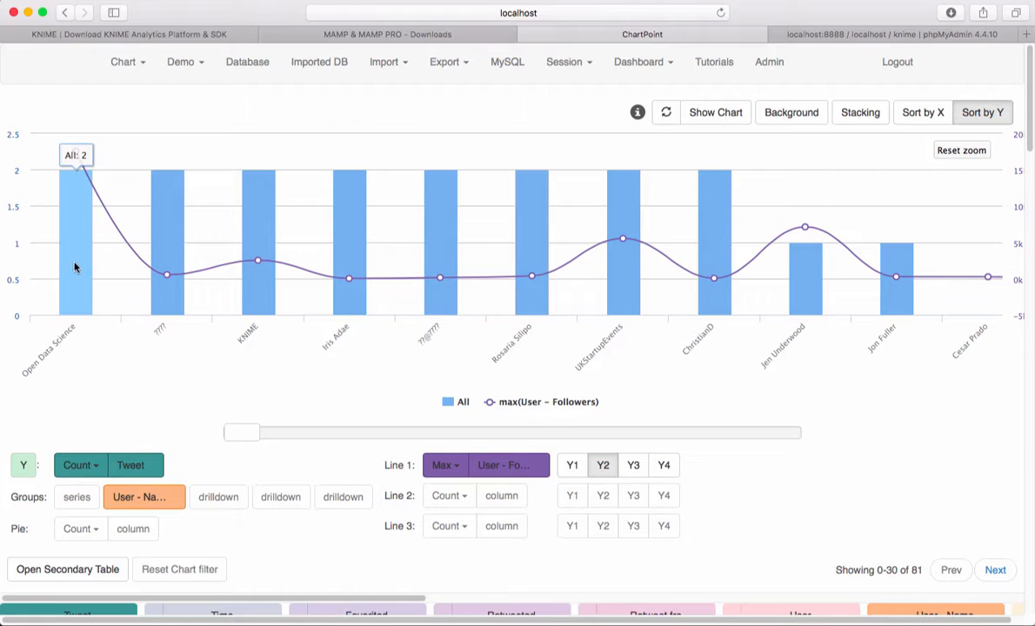
# Step: Filter the table to the tweets behind the Open Data Science bar and review the rows
pyautogui.moveTo(84, 165)
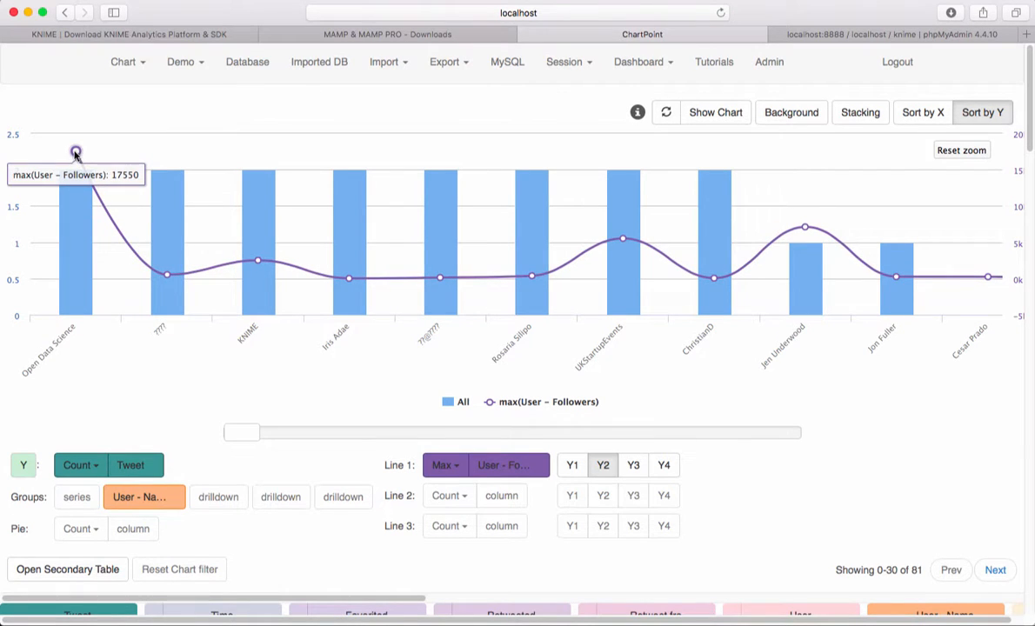
pyautogui.click(76, 232)
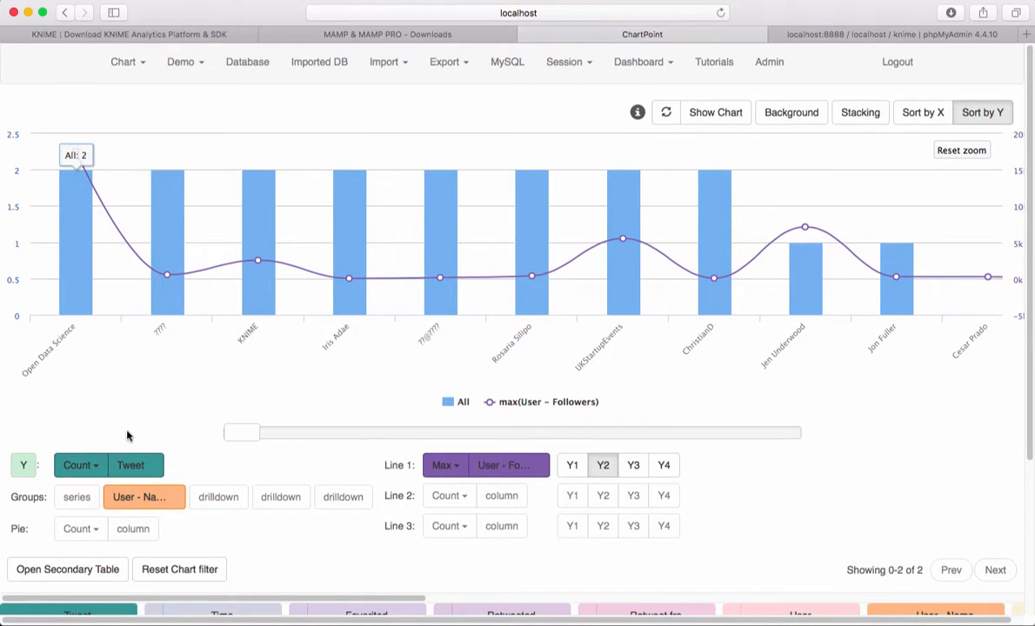
pyautogui.scroll(-3, 128, 434)
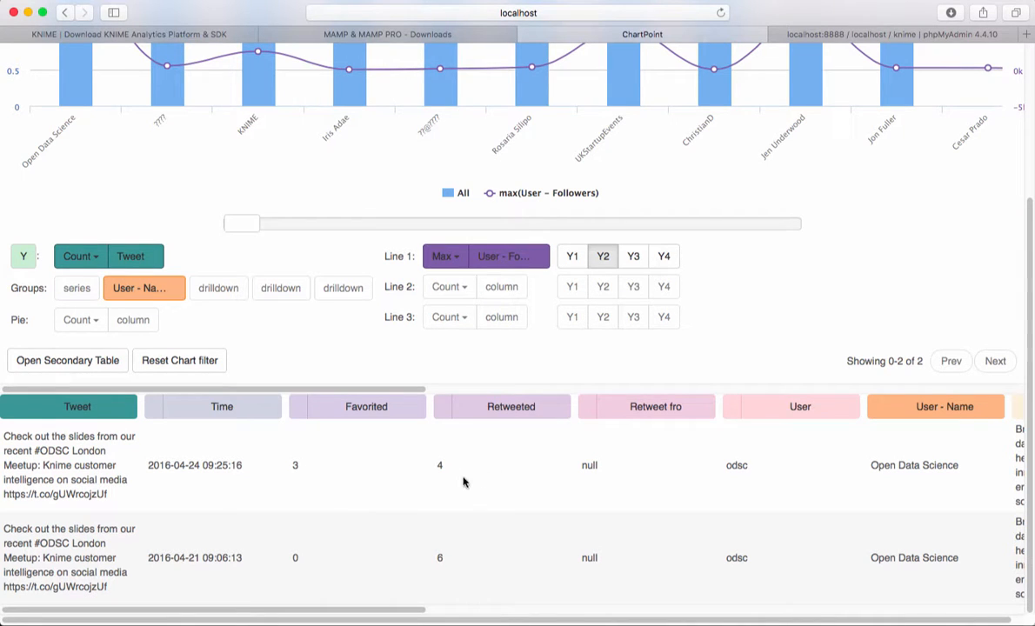
pyautogui.moveTo(402, 391); pyautogui.dragTo(376, 377)
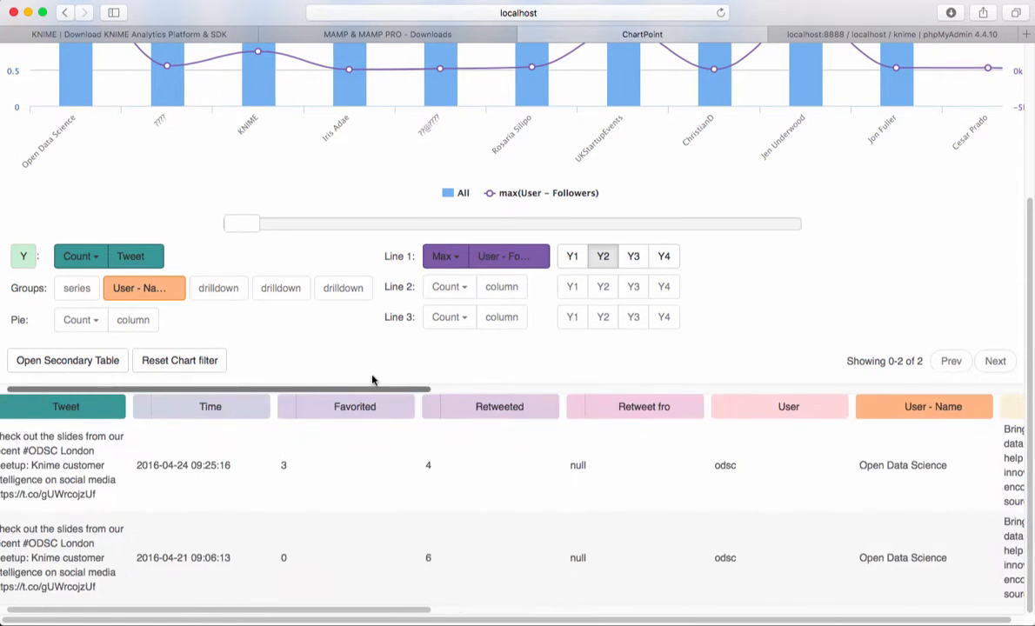
pyautogui.scroll(5, 405, 447)
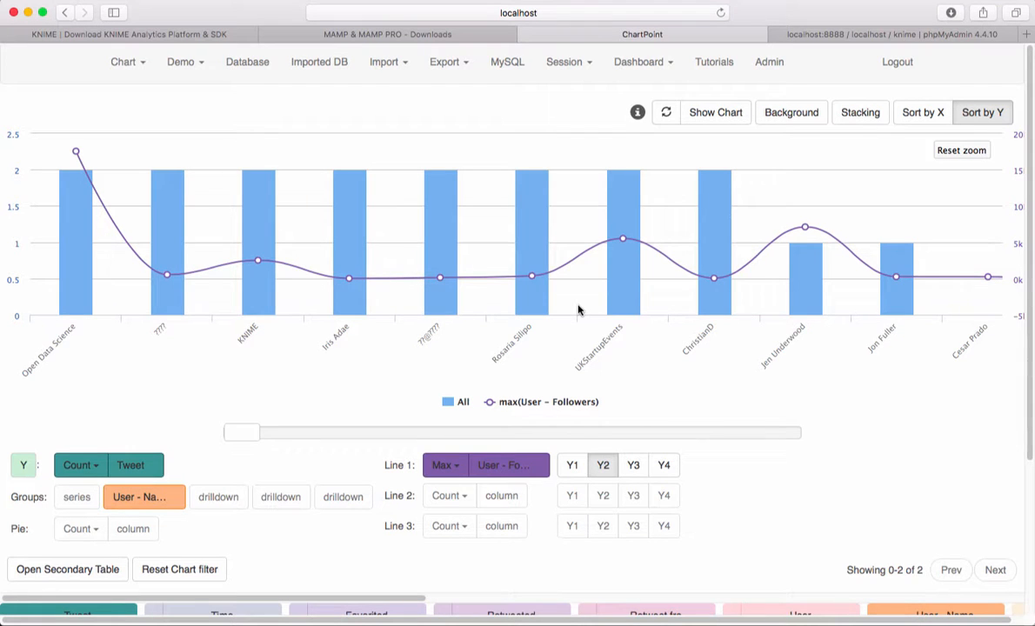
# Step: Redraw the full chart and remove User - Followers from Line 1
pyautogui.click(715, 113)
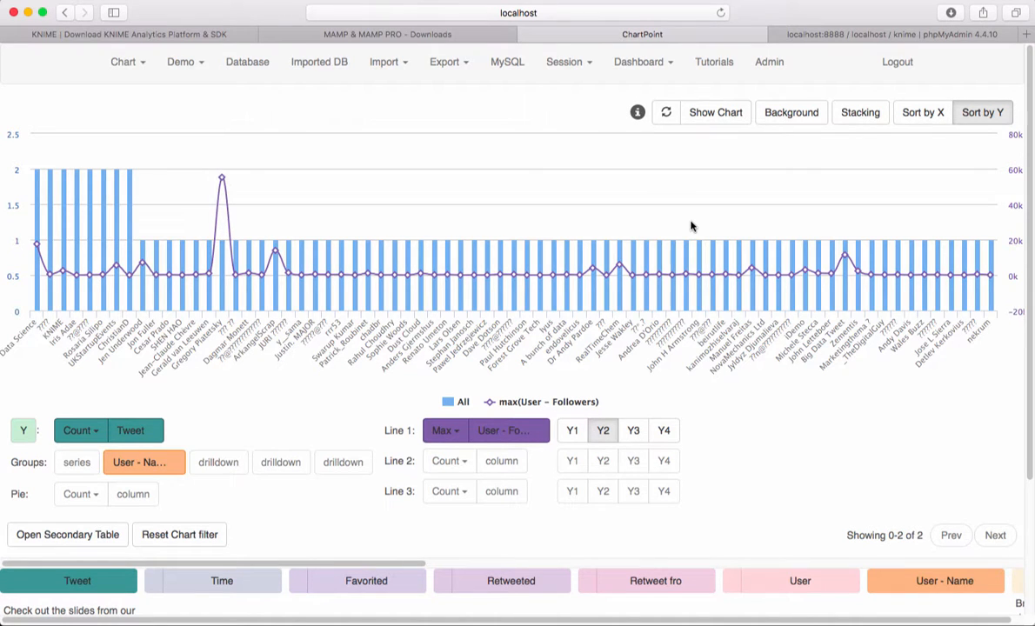
pyautogui.click(502, 433)
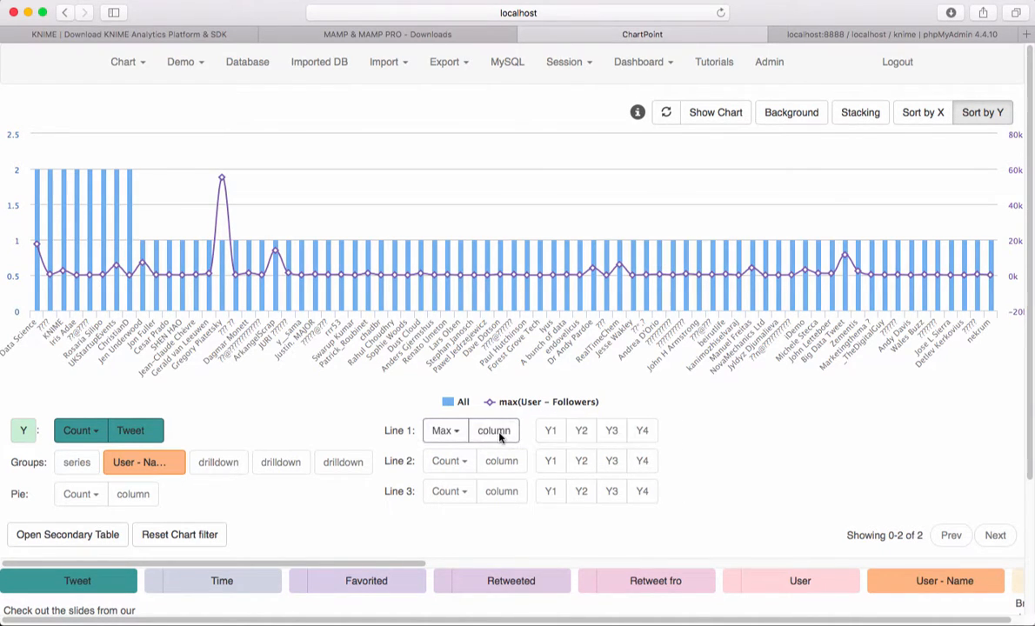
pyautogui.moveTo(230, 212)
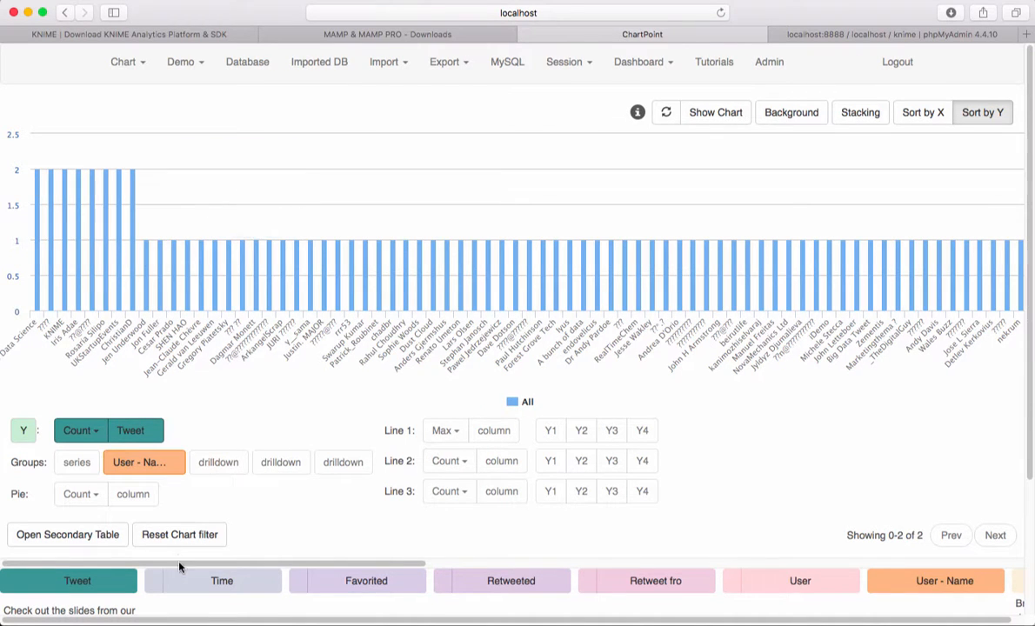
# Step: Group the chart categories by User - Followers in place of User - Name
pyautogui.hscroll(5, 451, 572)
pyautogui.hscroll(10, 451, 571)
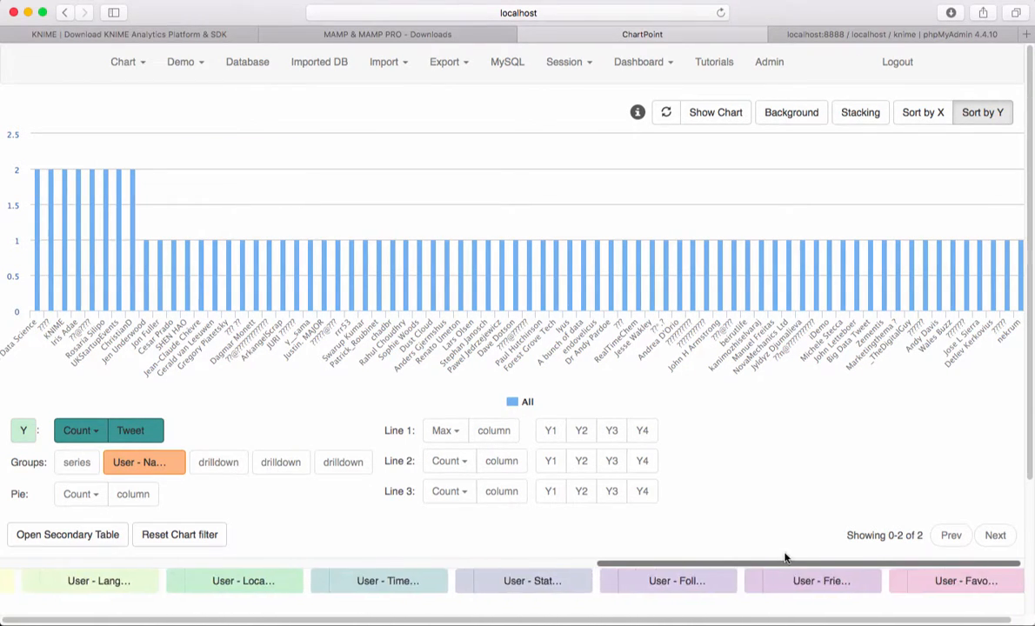
pyautogui.moveTo(677, 591); pyautogui.dragTo(189, 476)
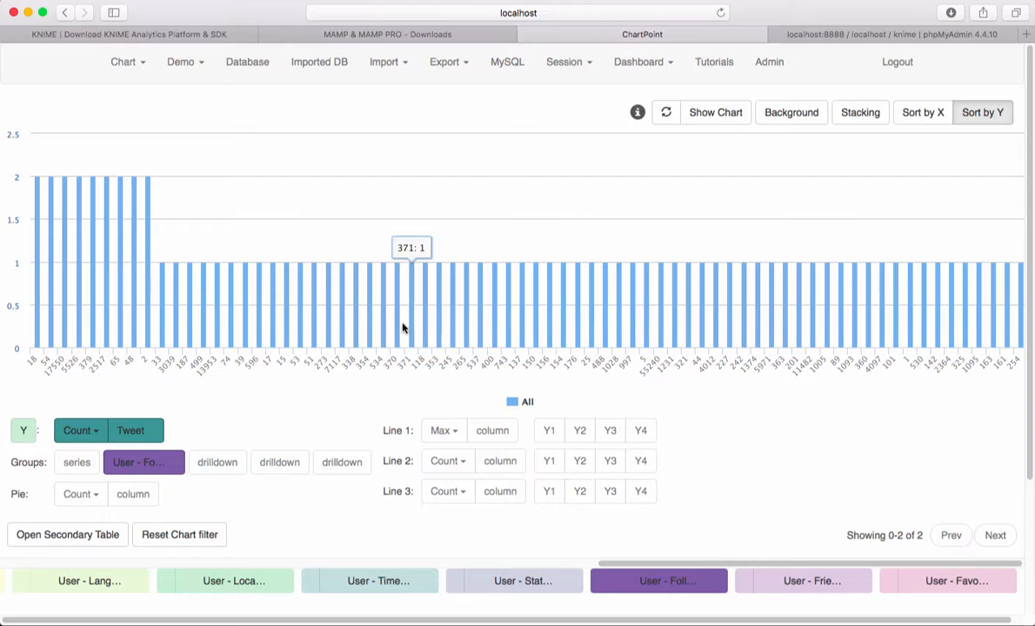
# Step: Set the Y axis to the maximum of User - Followers in place of the Tweet count
pyautogui.click(87, 431)
pyautogui.moveTo(654, 583); pyautogui.dragTo(133, 431)
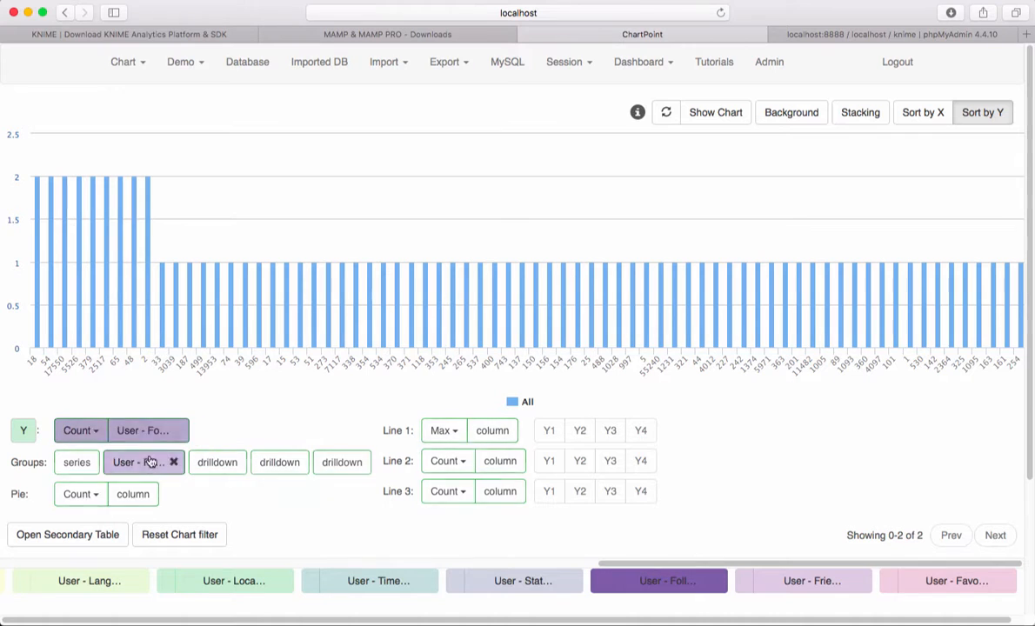
pyautogui.click(99, 432)
pyautogui.click(87, 497)
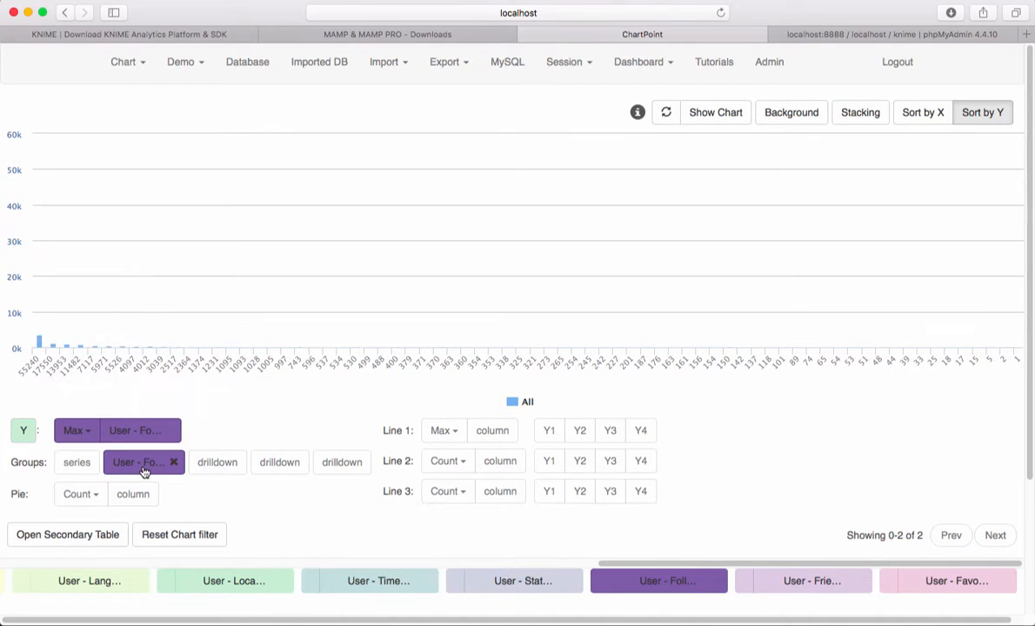
# Step: Remove User - Followers from the category grouping and group the categories by User
pyautogui.click(144, 471)
pyautogui.moveTo(820, 564); pyautogui.dragTo(540, 559)
pyautogui.scroll(-2, 540, 558)
pyautogui.moveTo(550, 507); pyautogui.dragTo(138, 402)
pyautogui.scroll(2, 335, 500)
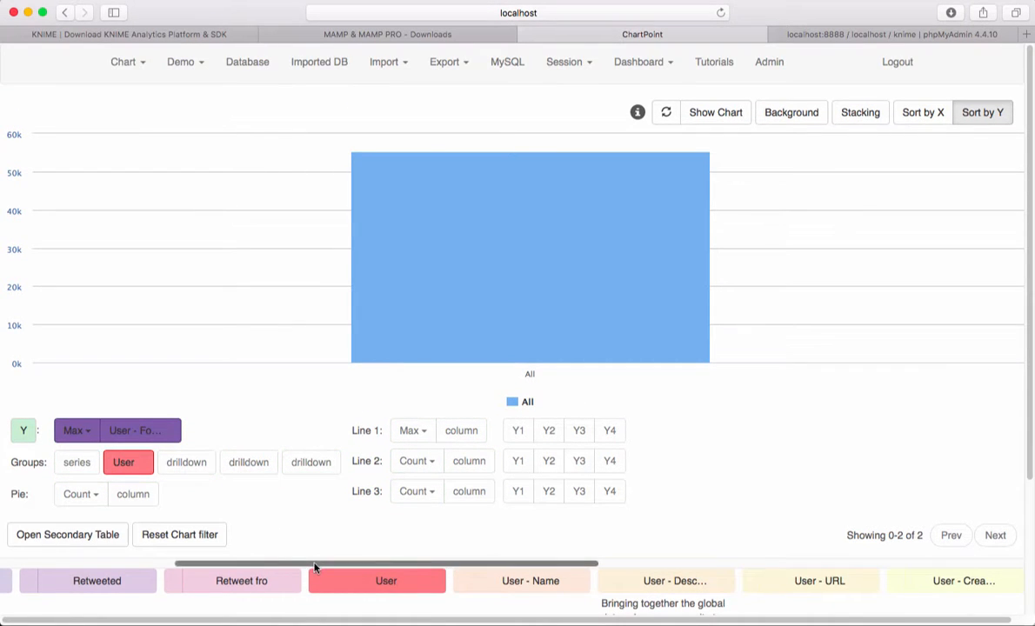
# Step: Zoom the follower chart in on the most-followed users in two stages, check their bars, and reset the zoom
pyautogui.moveTo(315, 566); pyautogui.dragTo(144, 562)
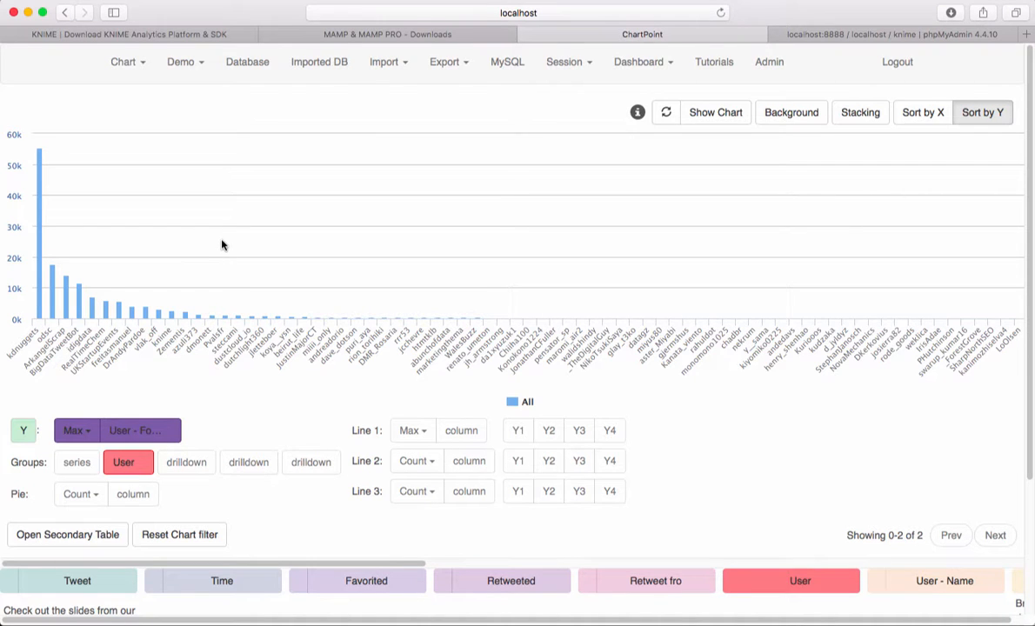
pyautogui.moveTo(256, 256); pyautogui.dragTo(34, 240)
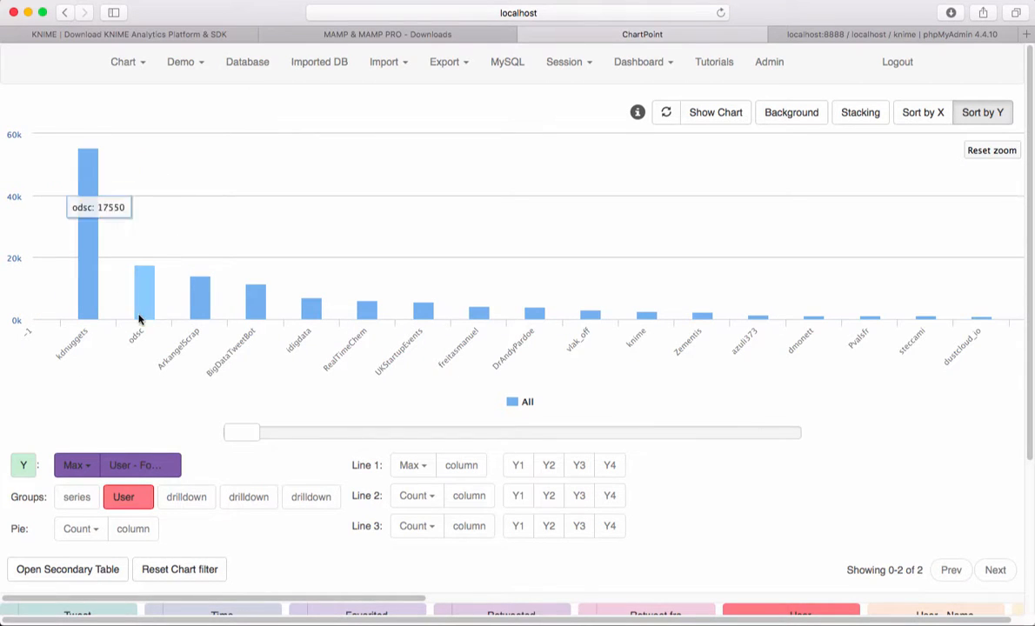
pyautogui.scroll(-1, 247, 475)
pyautogui.scroll(1, 247, 475)
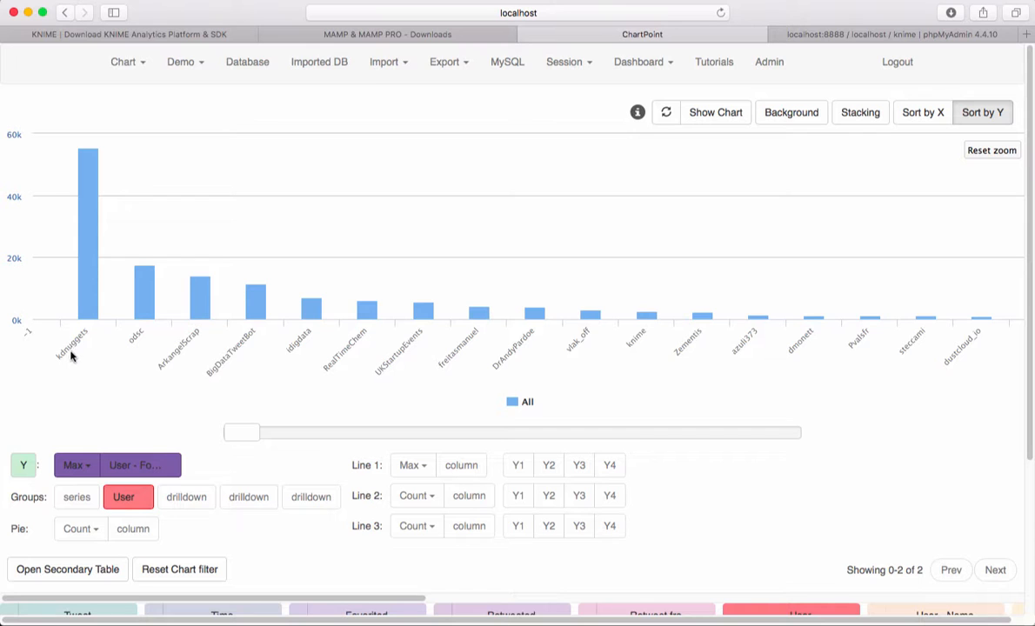
pyautogui.moveTo(289, 259); pyautogui.dragTo(75, 226)
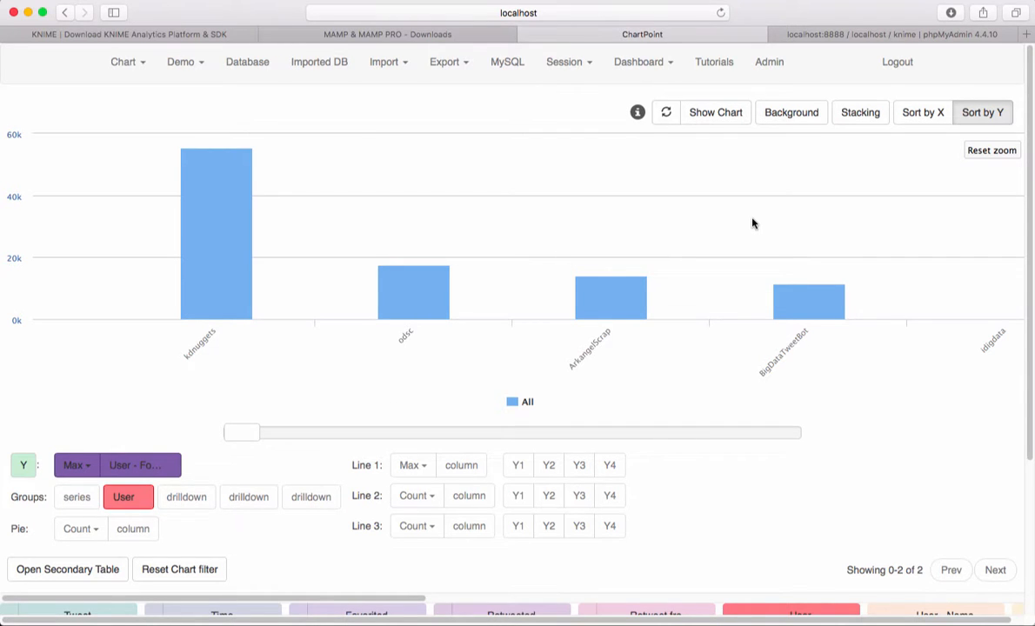
pyautogui.moveTo(206, 230)
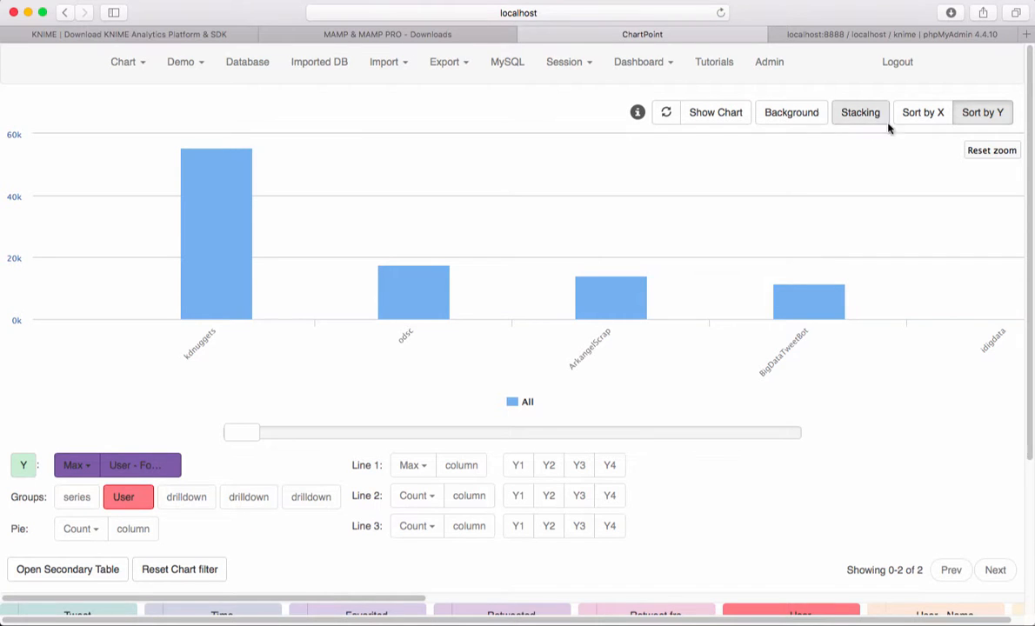
pyautogui.click(991, 150)
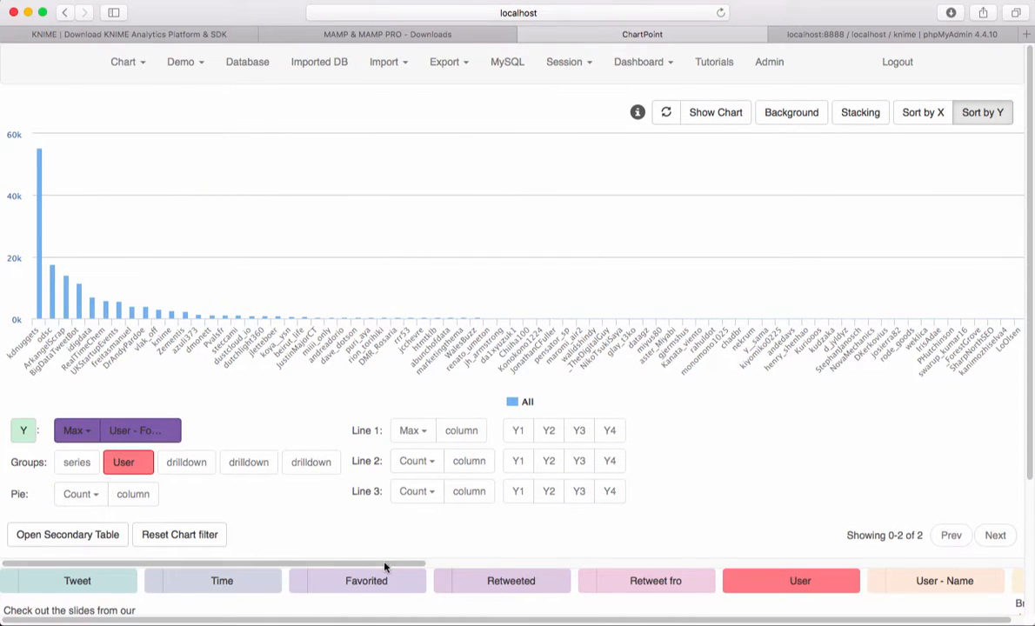
pyautogui.hscroll(3, 385, 567)
pyautogui.hscroll(-3, 377, 563)
# Step: Switch to KNIME and set the Twitter Search node's query to MAMP
pyautogui.click(755, 602)
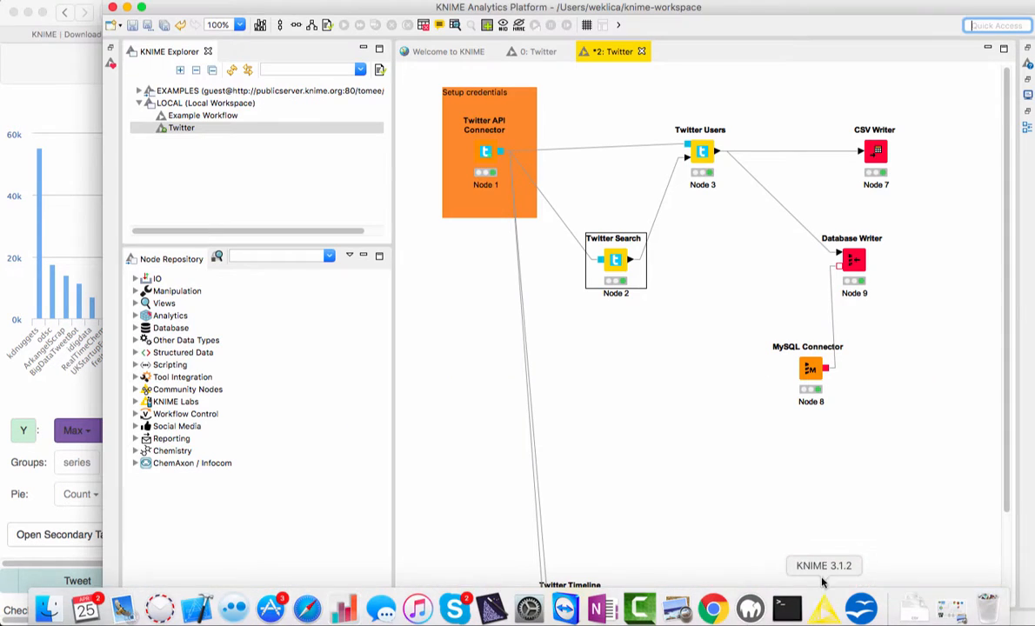
pyautogui.doubleClick(614, 261)
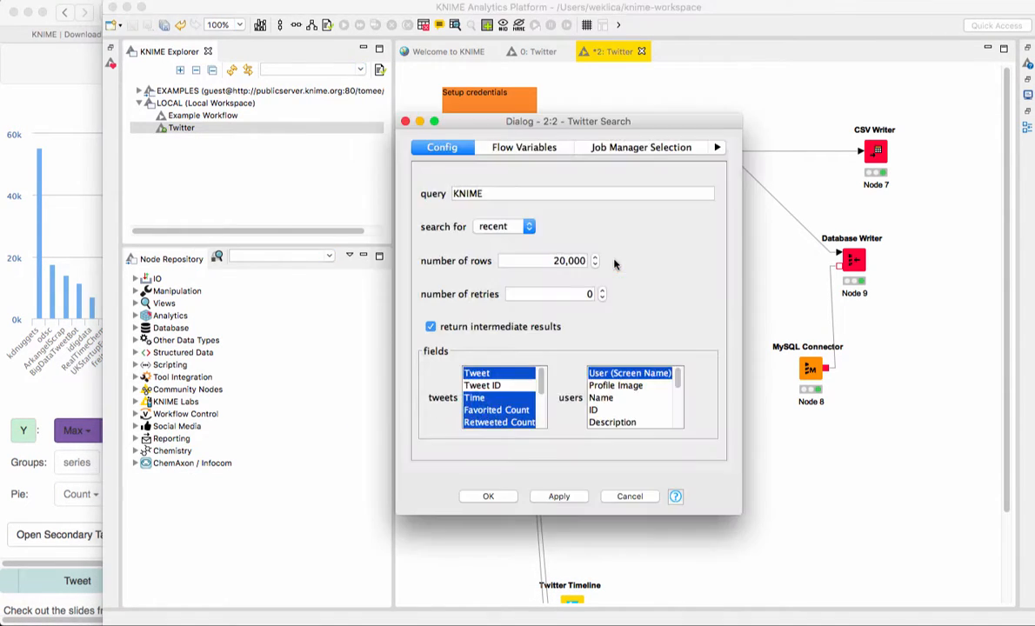
pyautogui.doubleClick(488, 193)
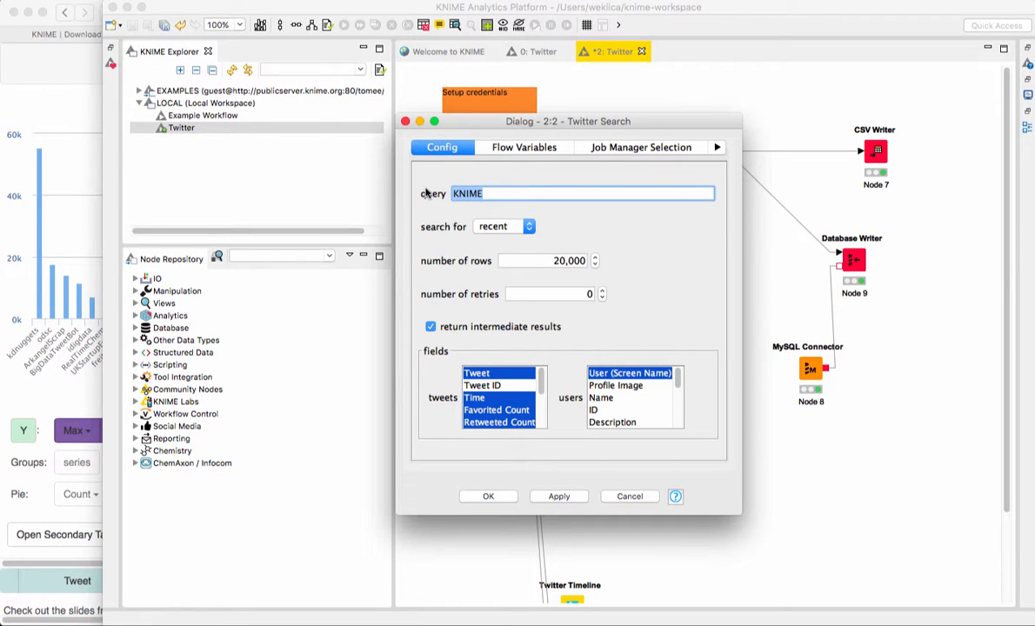
pyautogui.write('MAMP')
pyautogui.click(556, 496)
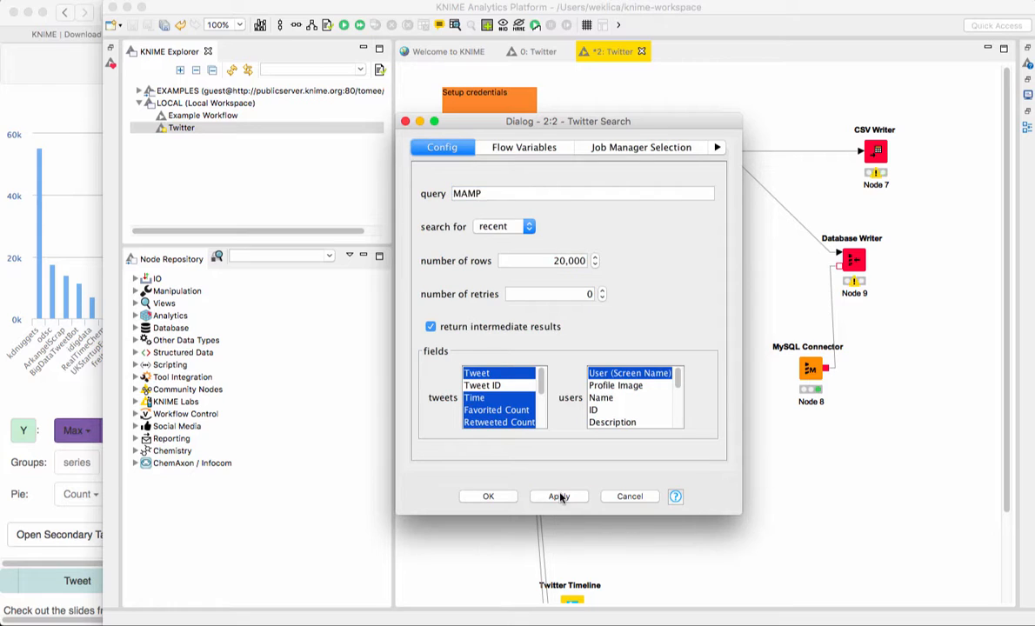
pyautogui.click(491, 497)
# Step: Execute the Twitter Search node and the rest of the workflow, and switch back to ChartPoint
pyautogui.click(344, 25)
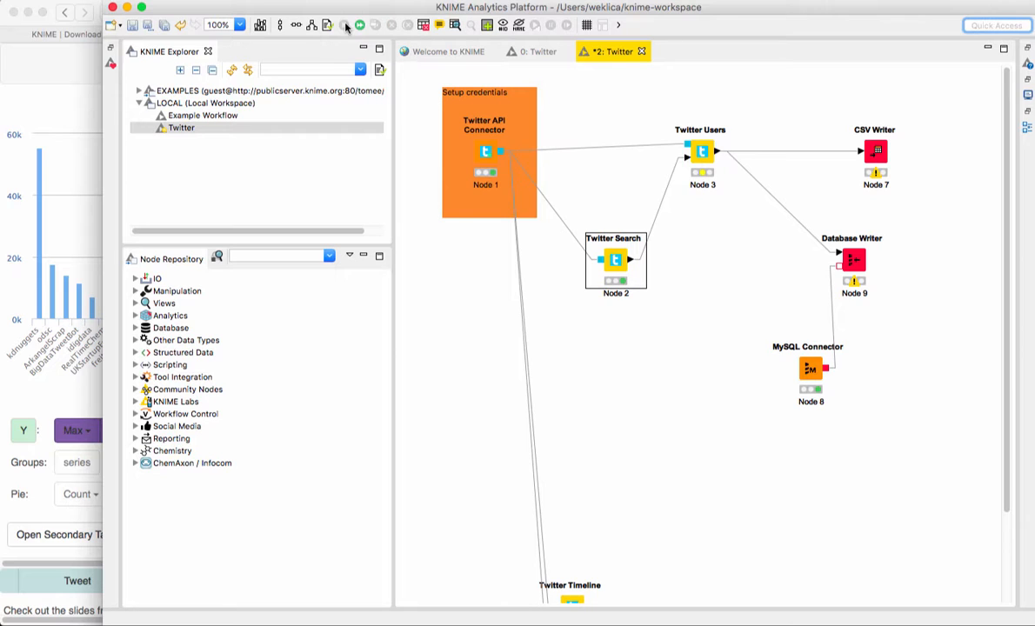
pyautogui.click(360, 26)
pyautogui.click(43, 99)
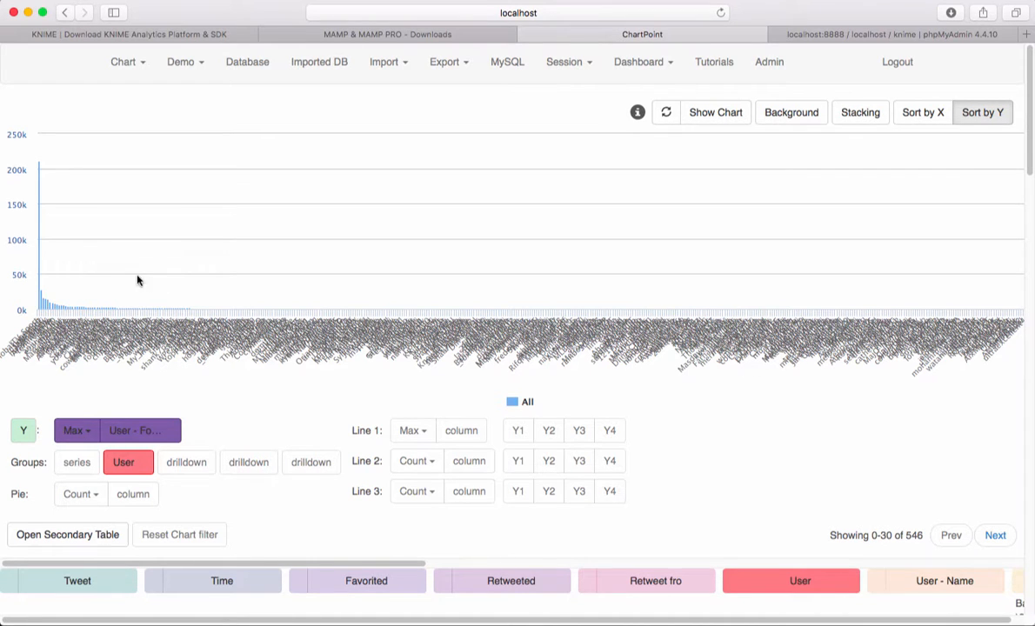
# Step: Zoom the chart of the MAMP data in on the most-followed users and check their follower values
pyautogui.moveTo(31, 261); pyautogui.dragTo(71, 312)
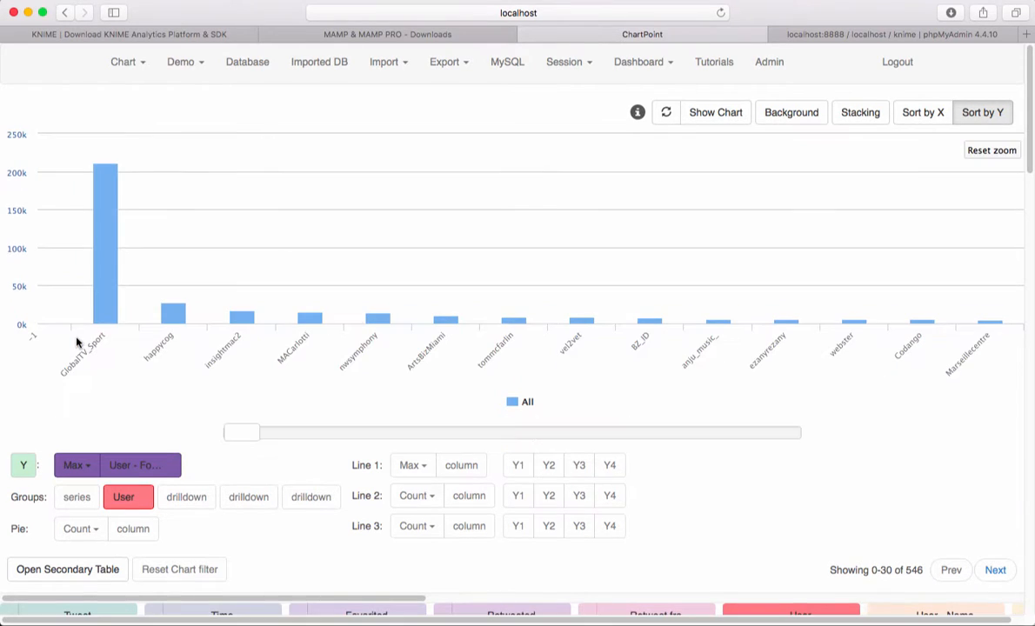
pyautogui.moveTo(92, 284)
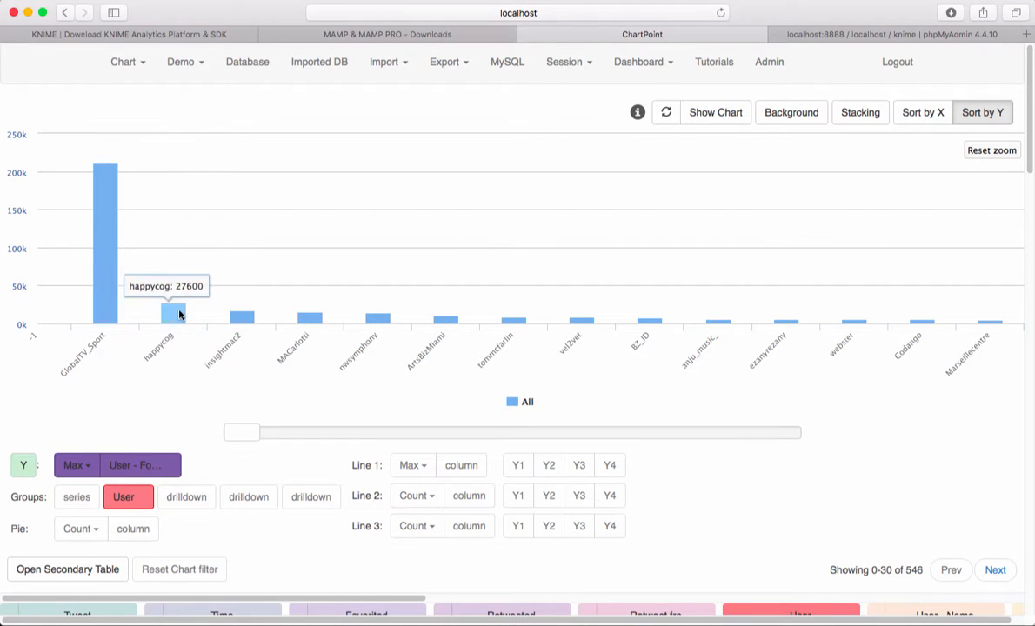
pyautogui.scroll(-3, 301, 501)
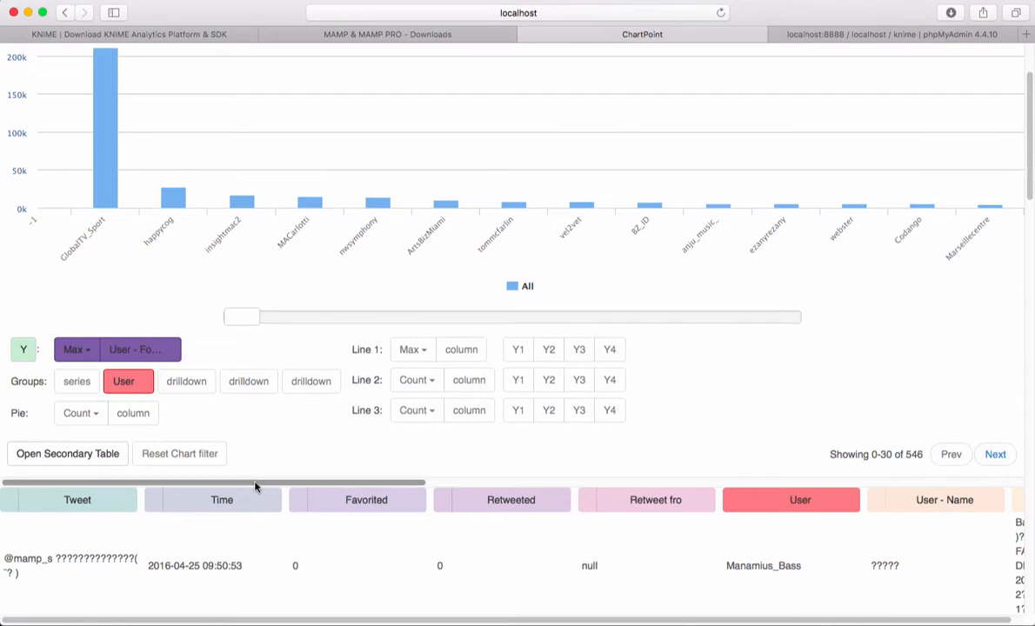
# Step: Set the Y axis aggregation of User - Followers to Count
pyautogui.moveTo(260, 483); pyautogui.dragTo(166, 456)
pyautogui.scroll(3, 160, 426)
pyautogui.click(85, 468)
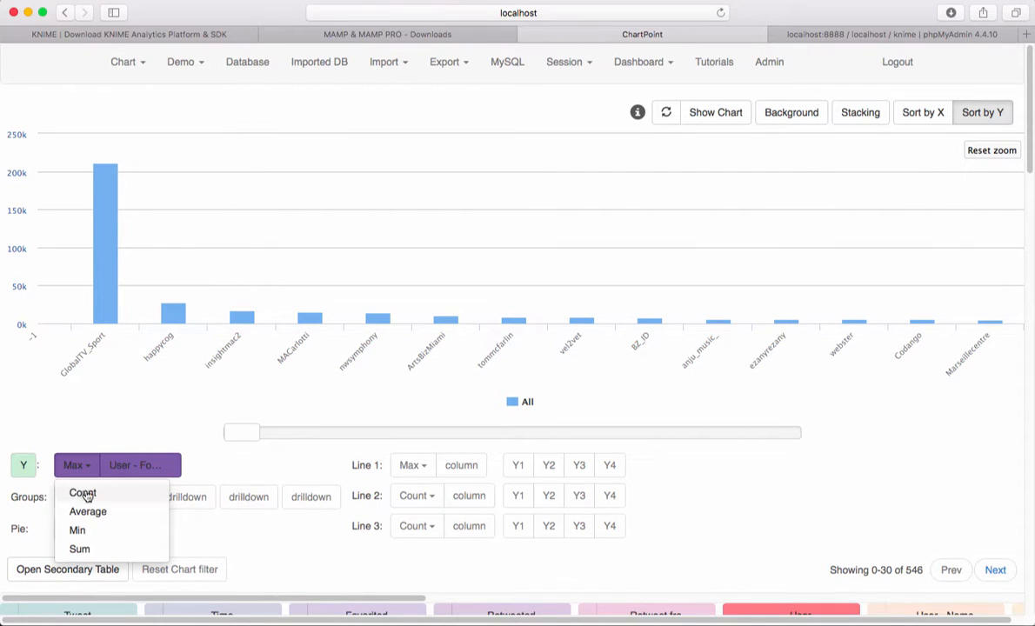
pyautogui.click(81, 492)
# Step: Add Favorited as Line 1 on axis Y2 and Retweeted as Line 2 on axis Y3
pyautogui.scroll(-3, 215, 477)
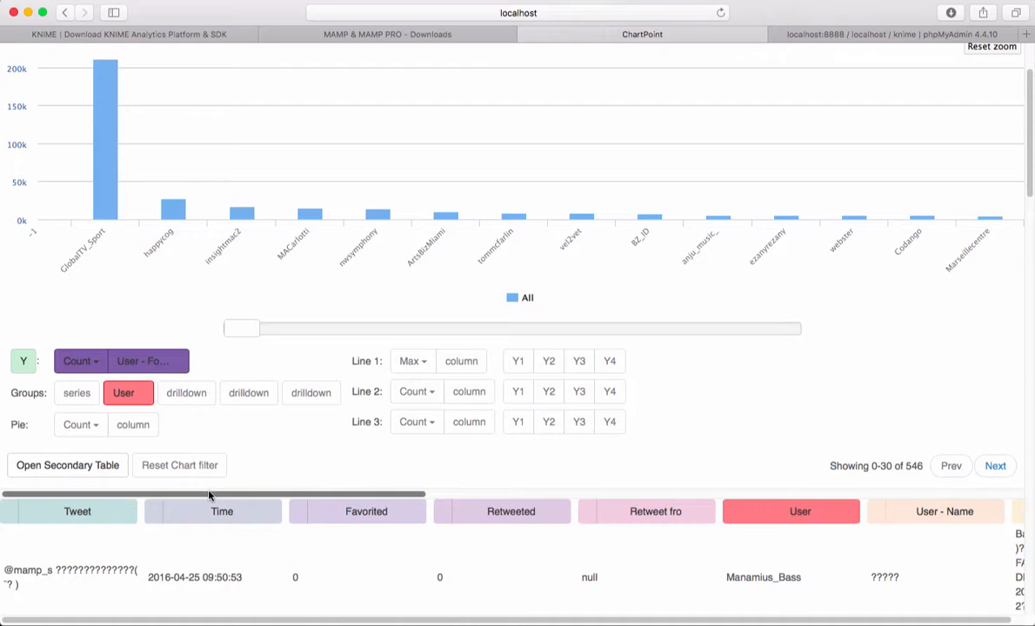
pyautogui.moveTo(217, 493); pyautogui.dragTo(363, 497)
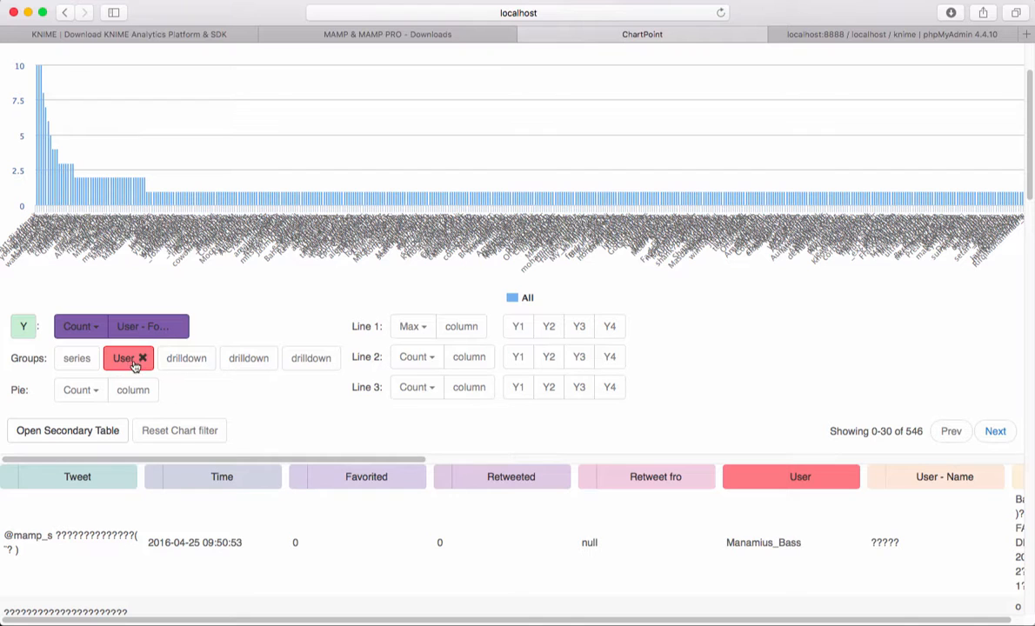
pyautogui.moveTo(265, 460); pyautogui.dragTo(466, 332)
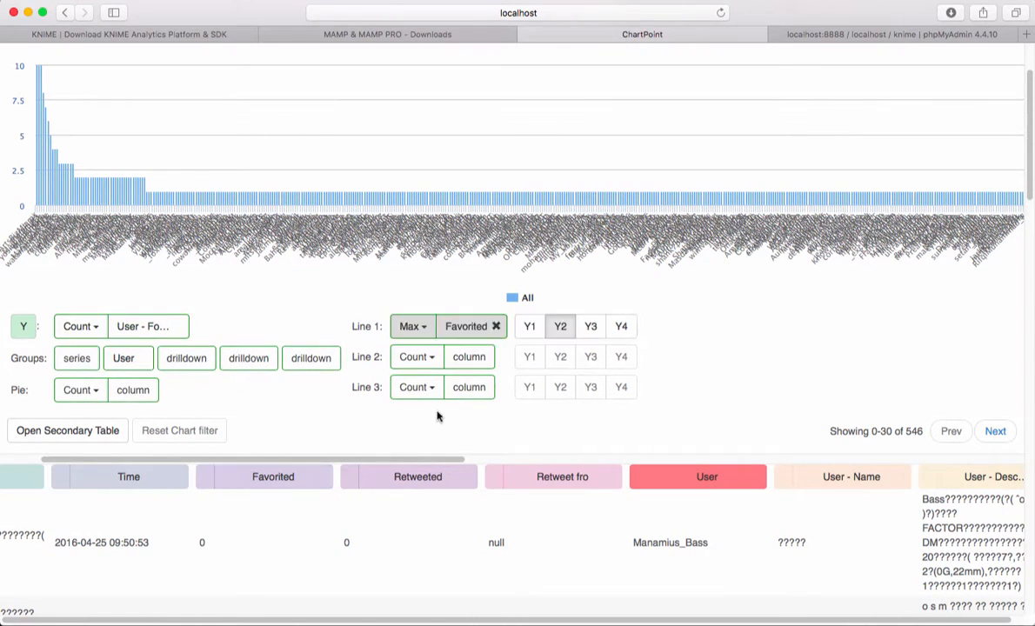
pyautogui.moveTo(404, 476); pyautogui.dragTo(485, 364)
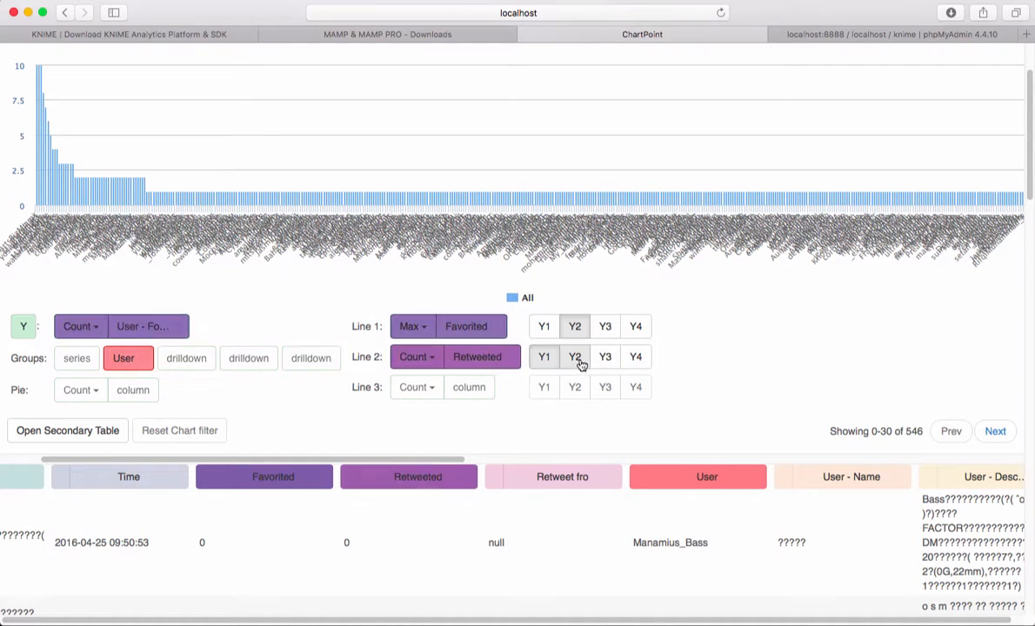
# Step: Set the aggregation of Retweeted in Line 2 to Max and zoom the chart in on the users who tweet most
pyautogui.click(422, 328)
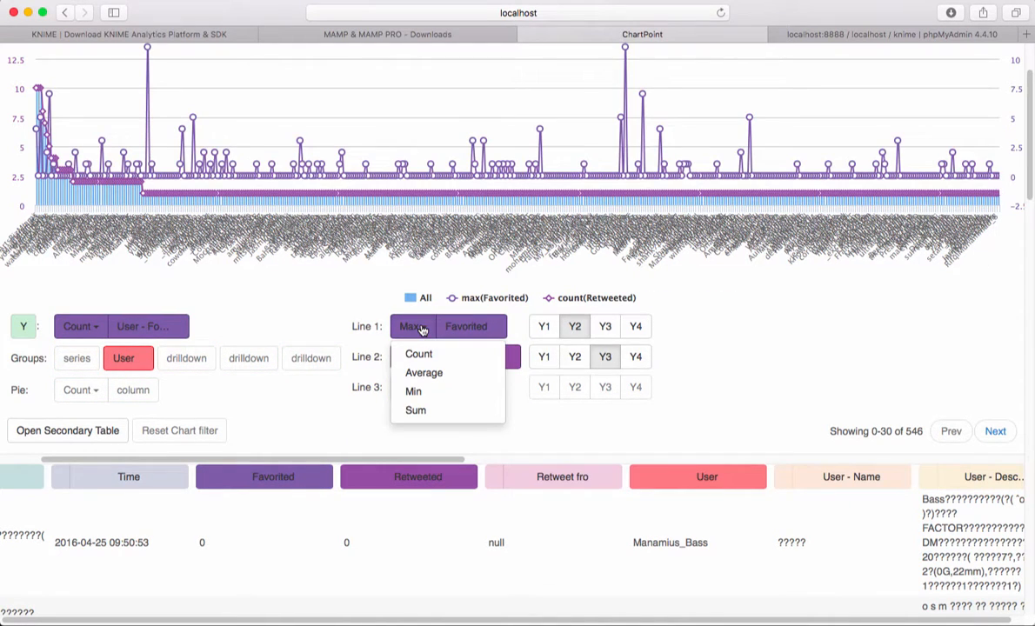
pyautogui.click(352, 346)
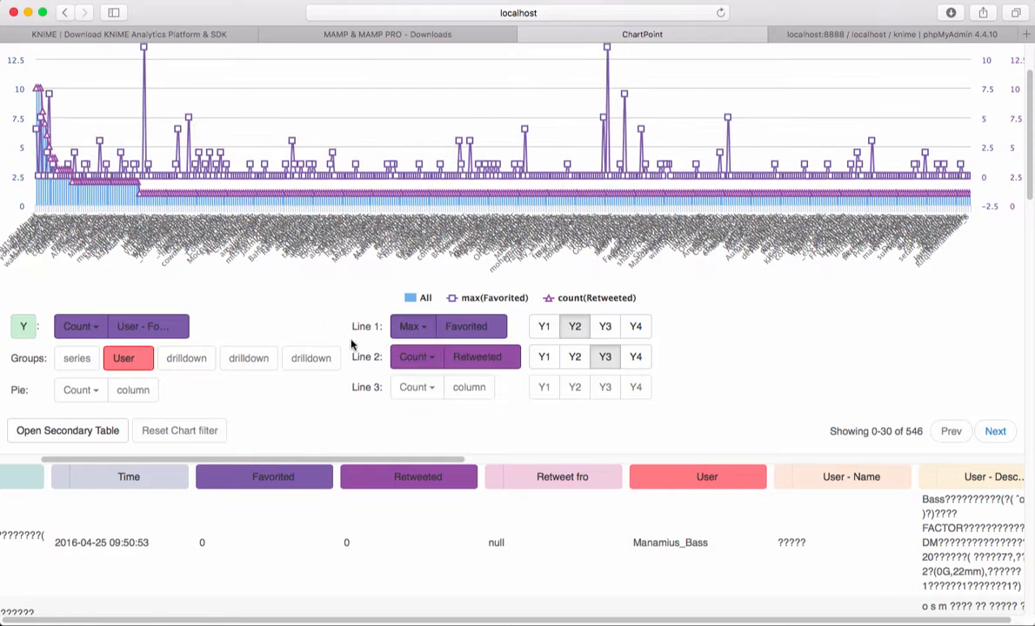
pyautogui.click(424, 358)
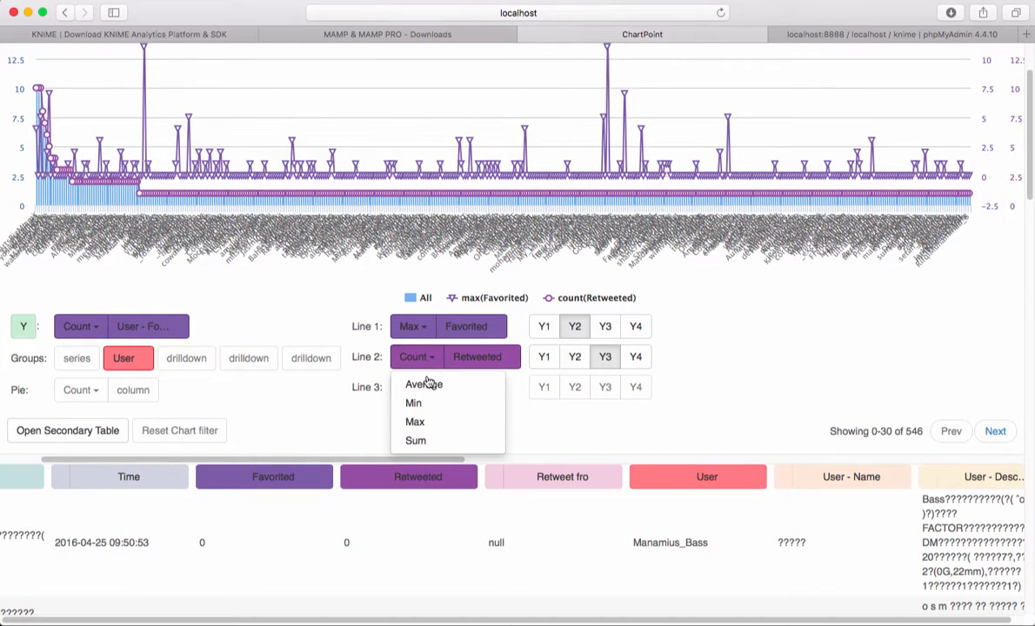
pyautogui.click(424, 424)
pyautogui.scroll(3, 428, 432)
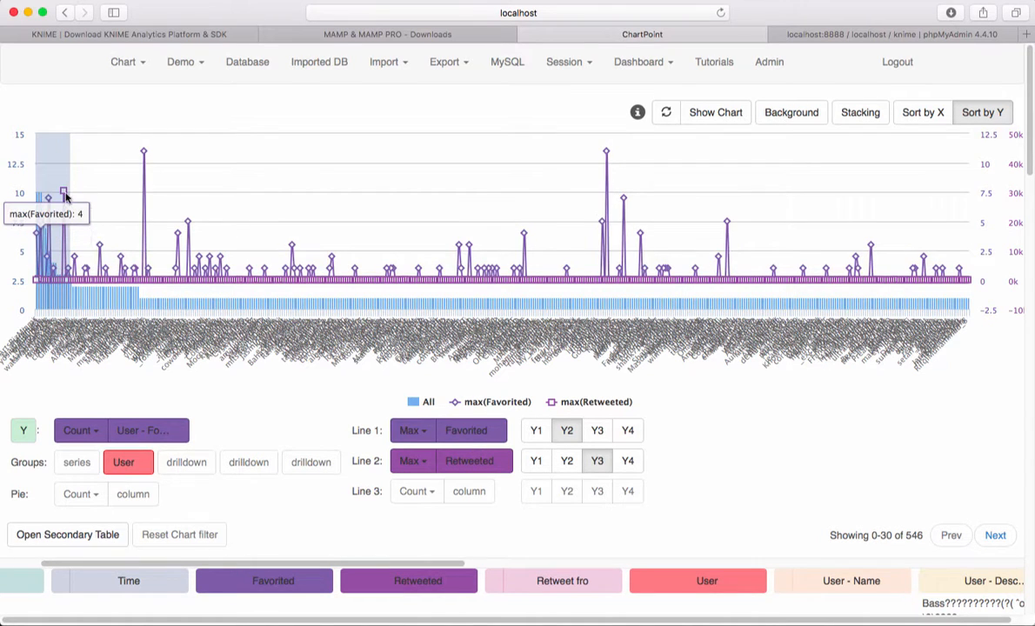
pyautogui.moveTo(96, 240); pyautogui.dragTo(94, 239)
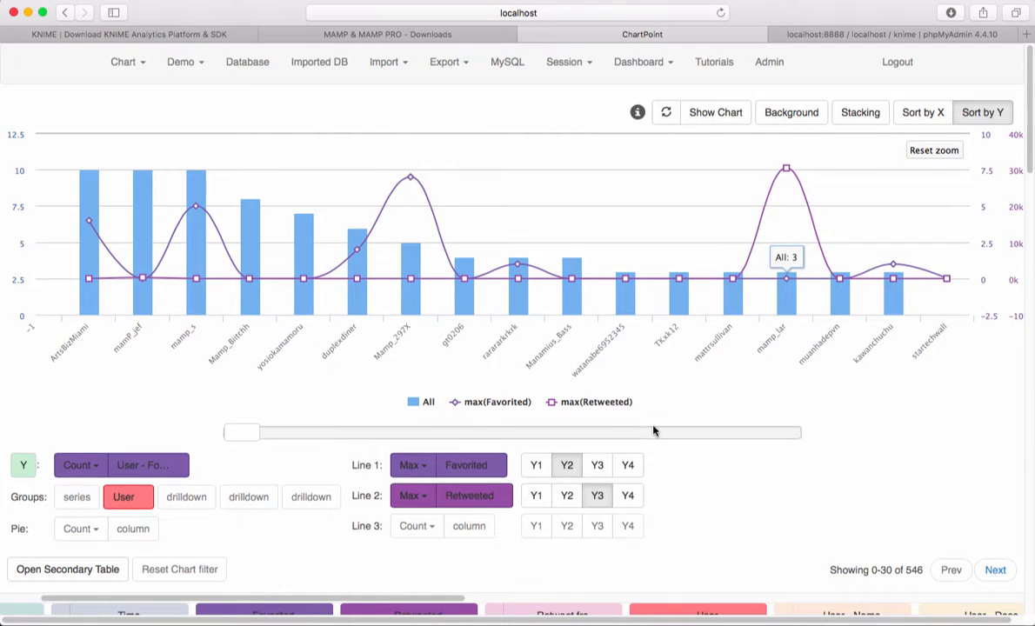
# Step: Add User - Followers as Line 3, aggregated by Max, on axis Y4
pyautogui.scroll(-2, 653, 426)
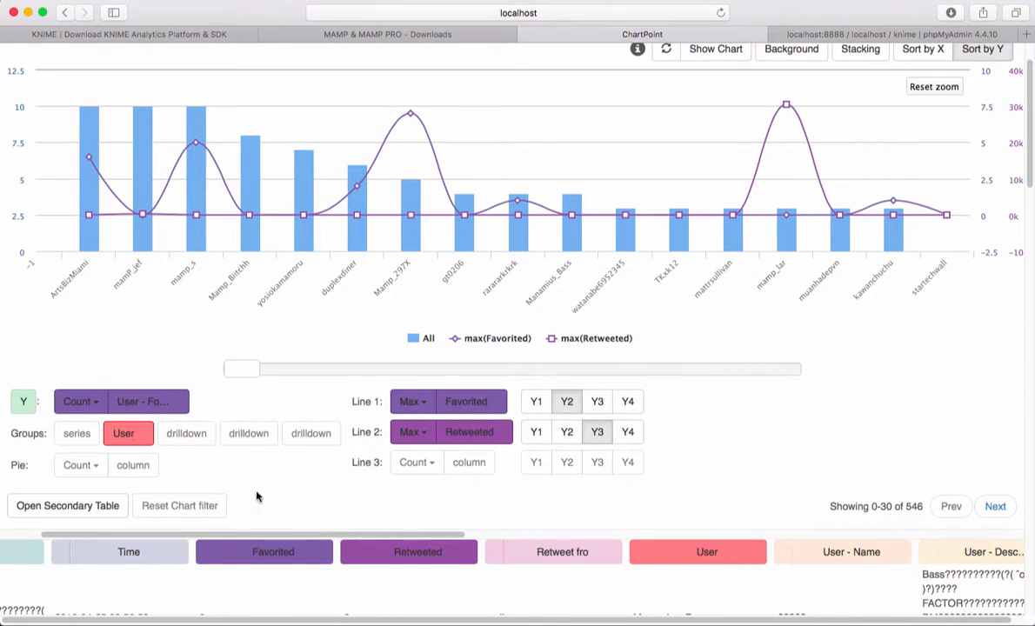
pyautogui.moveTo(359, 536); pyautogui.dragTo(707, 549)
pyautogui.hscroll(5, 706, 549)
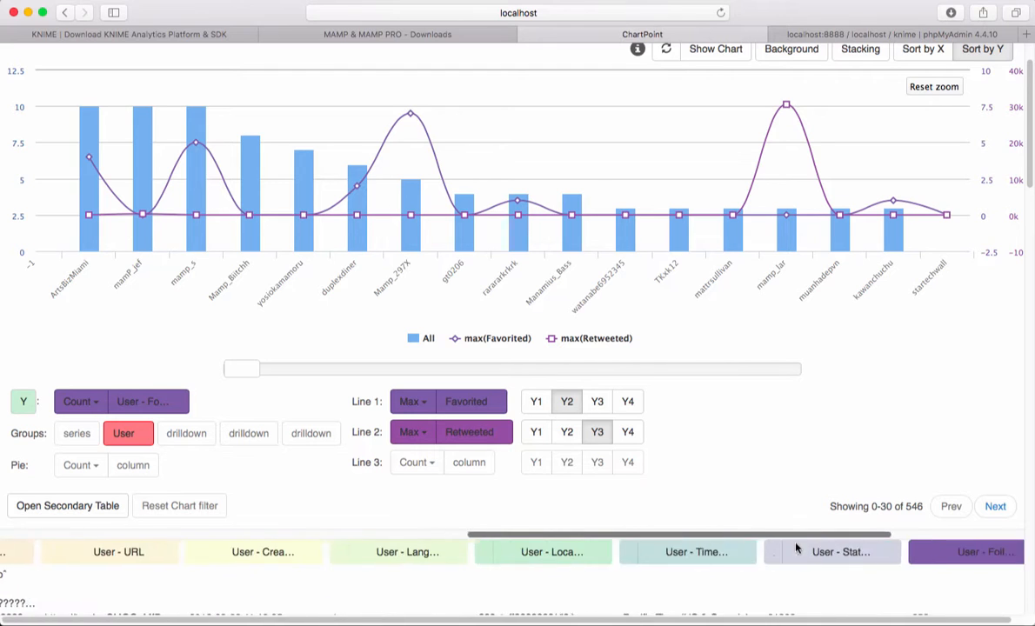
pyautogui.moveTo(842, 549); pyautogui.dragTo(484, 464)
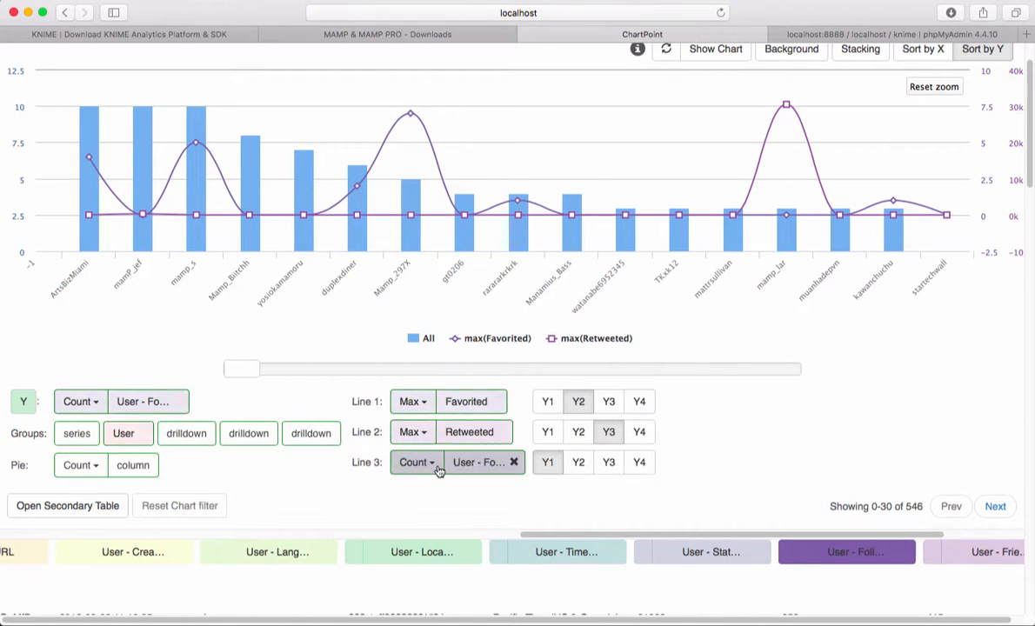
pyautogui.click(410, 461)
pyautogui.click(419, 526)
pyautogui.click(631, 461)
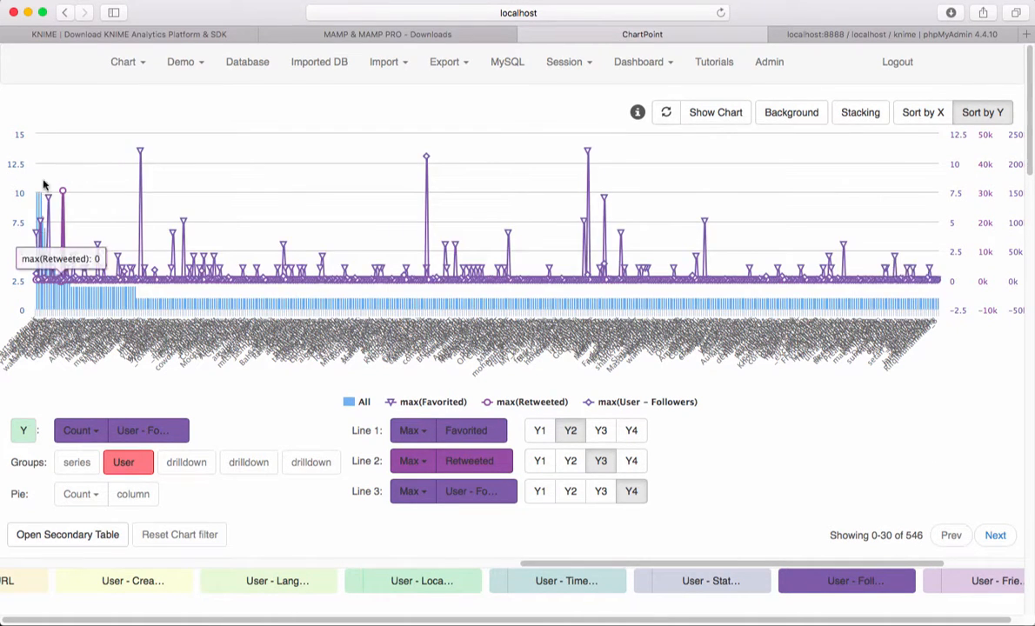
# Step: Zoom in on the users who tweet most, inspect the first user's follower, favorited and retweeted values, and reset the zoom
pyautogui.moveTo(21, 186); pyautogui.dragTo(69, 168)
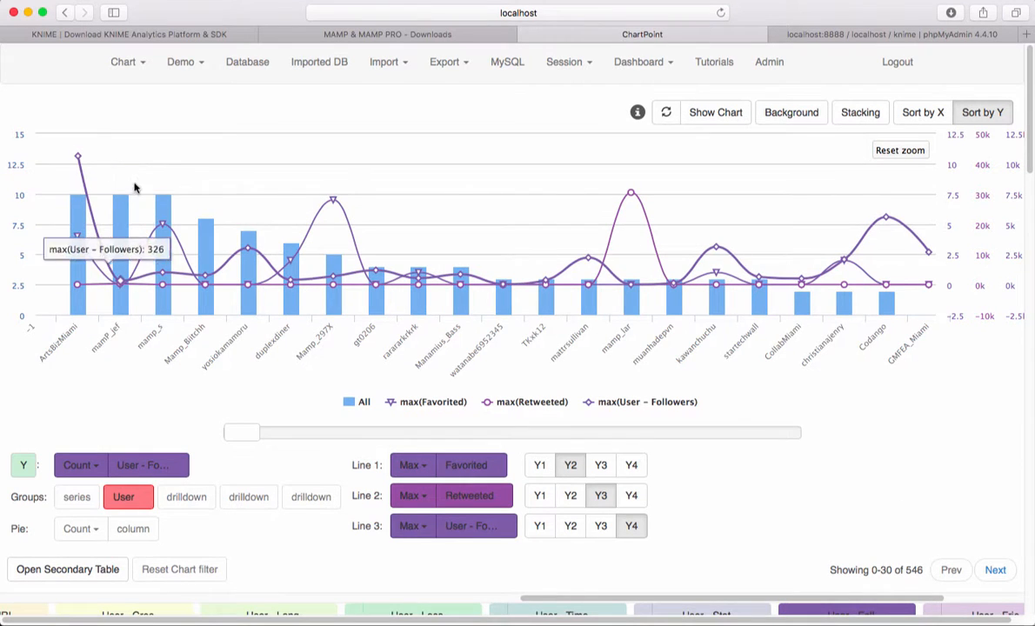
pyautogui.moveTo(77, 156)
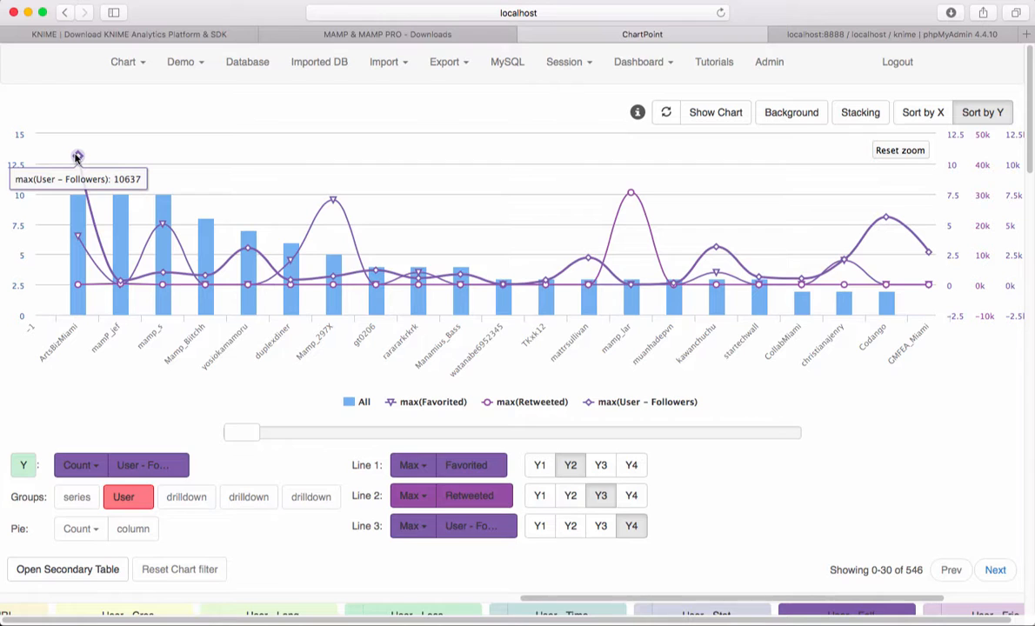
pyautogui.moveTo(78, 233)
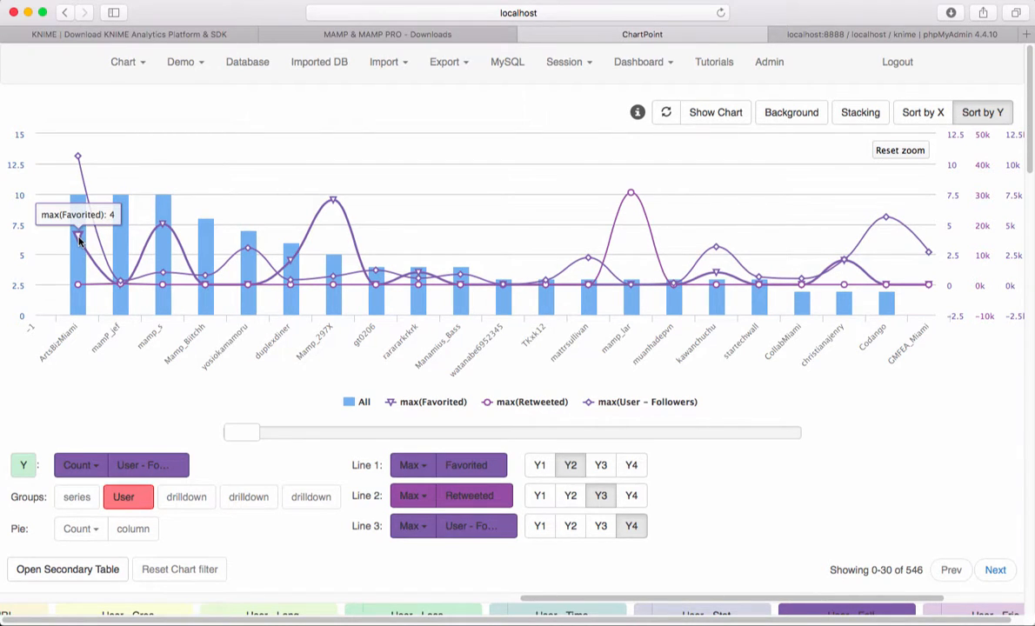
pyautogui.moveTo(78, 286)
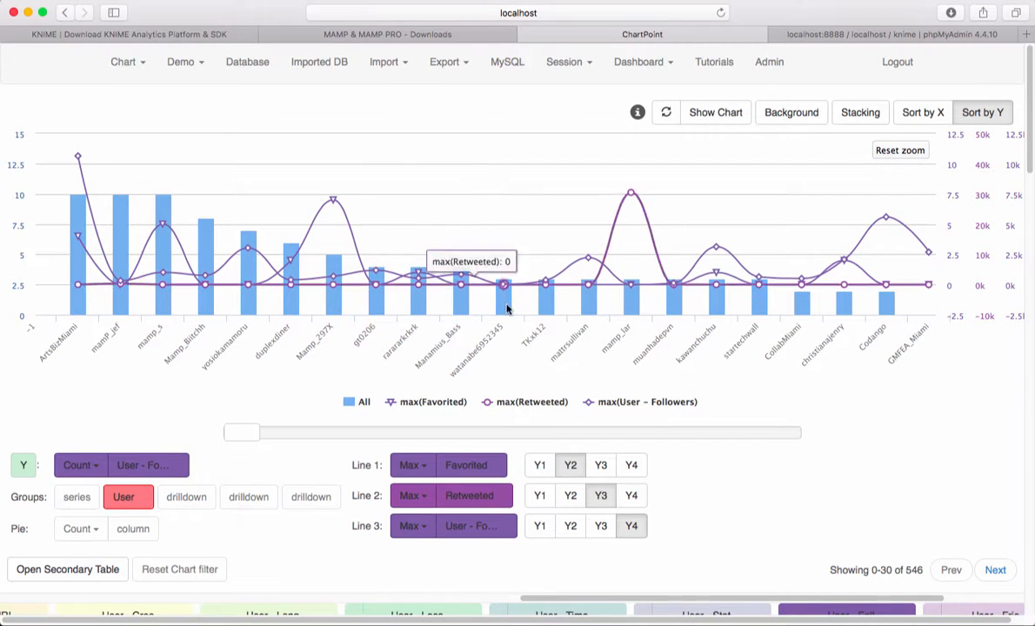
pyautogui.click(882, 162)
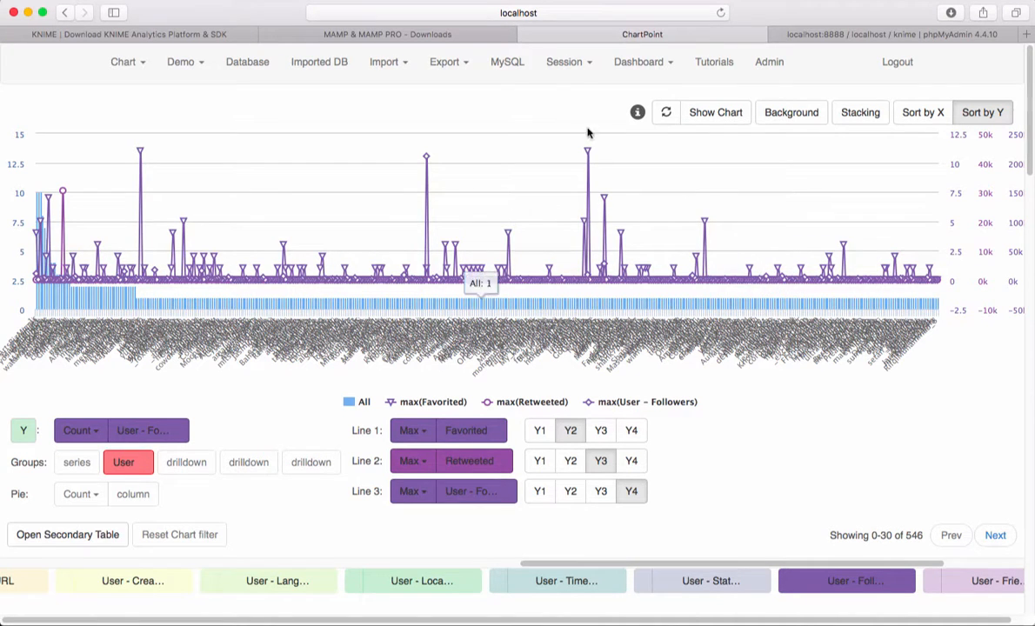
# Step: Export the chart data as CSV and open the downloaded file in OpenOffice Calc with the proposed comma-separated import settings
pyautogui.click(424, 62)
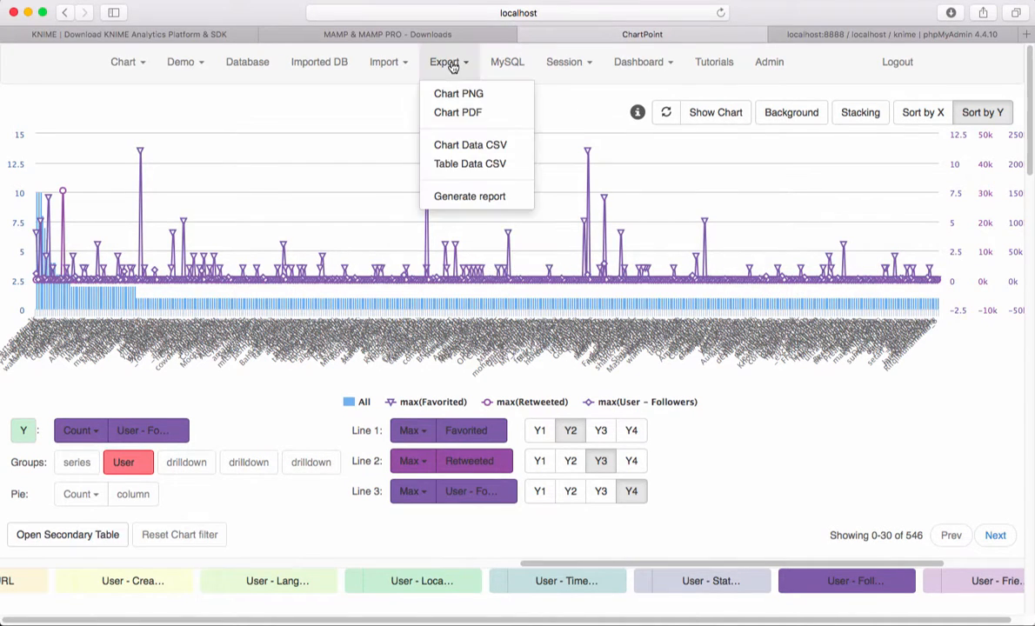
pyautogui.click(464, 146)
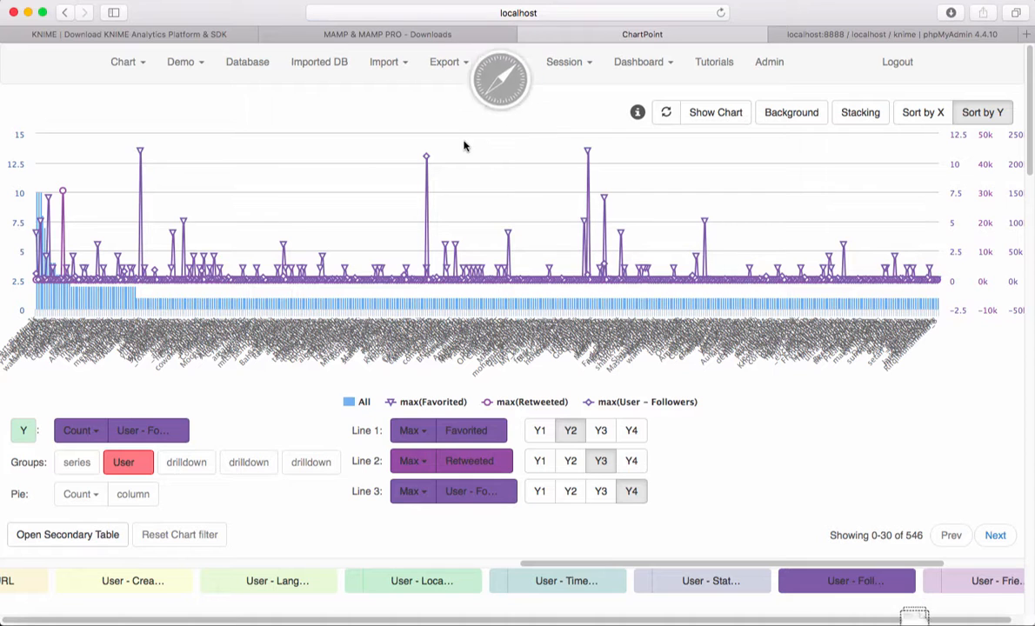
pyautogui.click(950, 13)
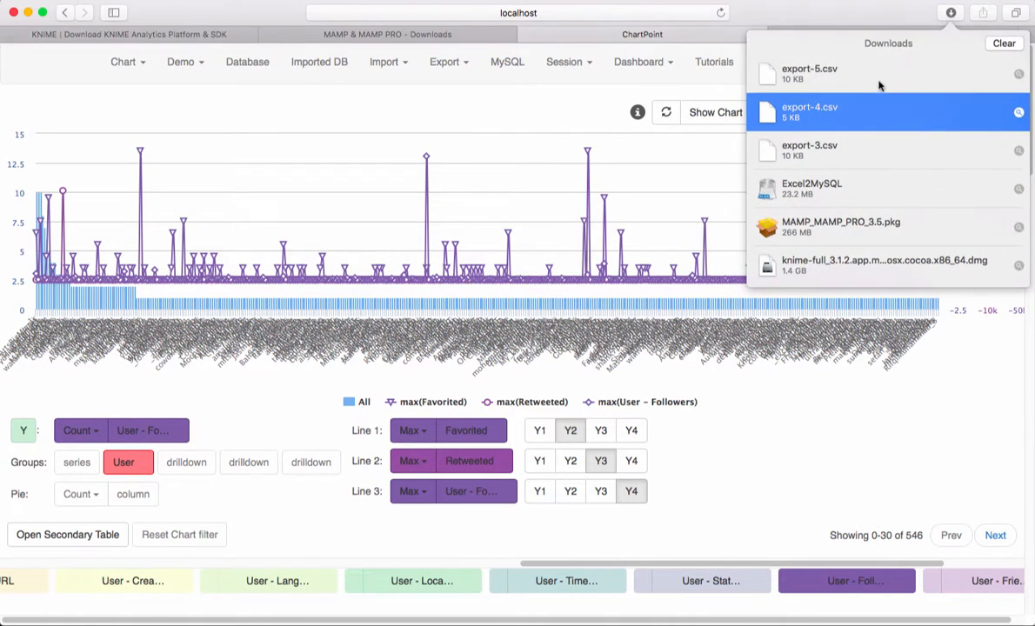
pyautogui.doubleClick(842, 82)
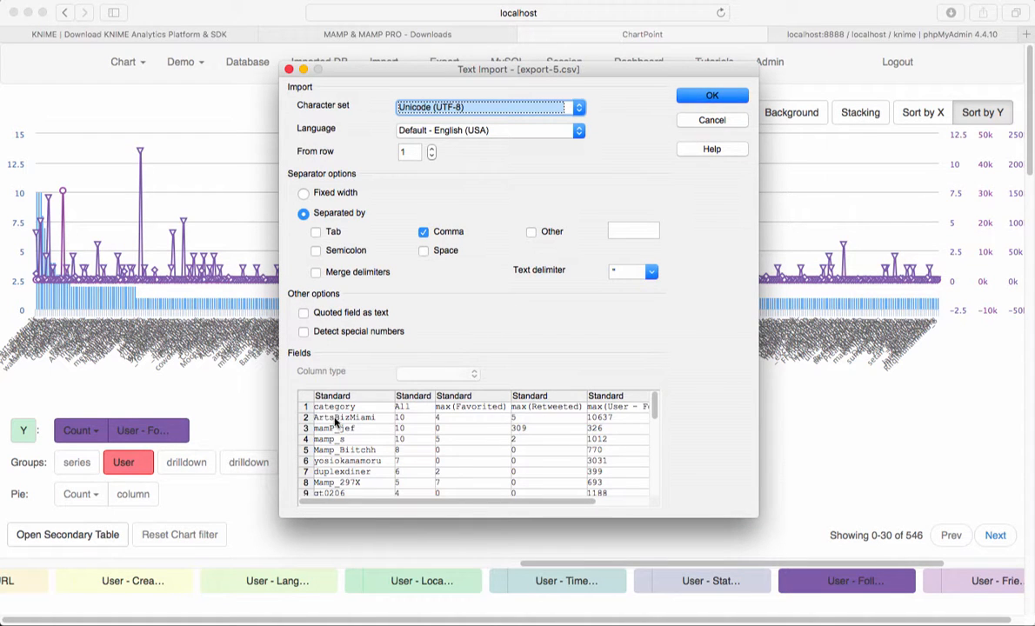
pyautogui.scroll(-10, 335, 422)
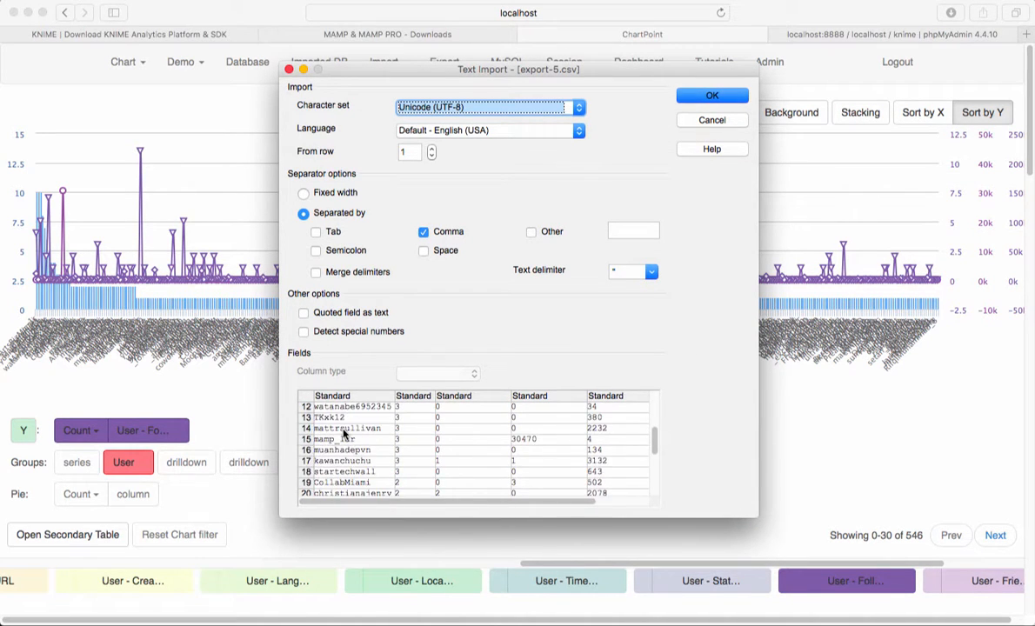
pyautogui.scroll(10, 344, 435)
pyautogui.click(712, 98)
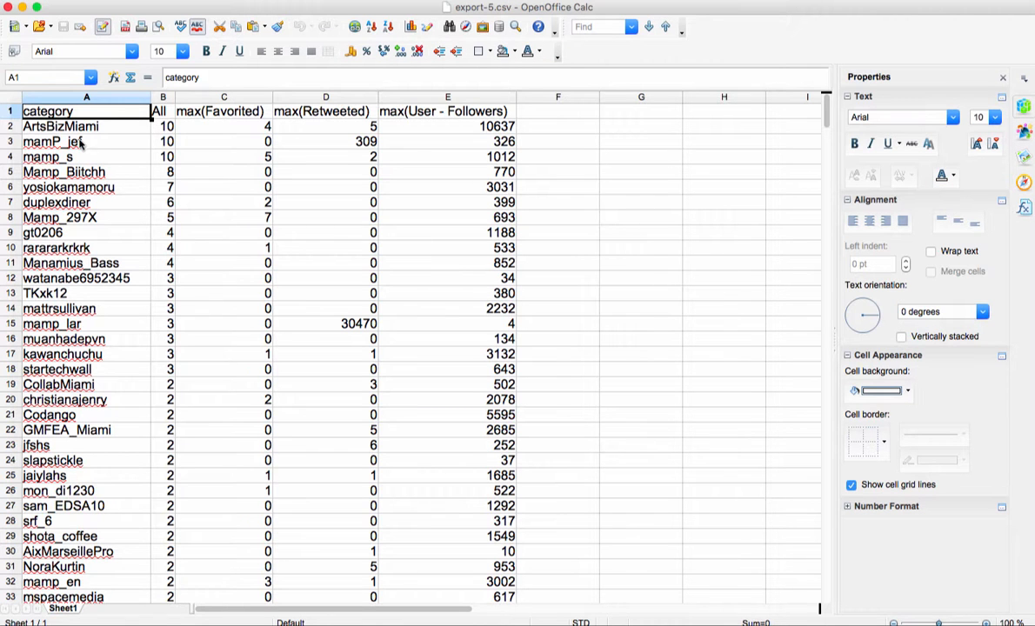
# Step: Review the exported user names, tweet counts, favorited, retweeted and followers columns in the spreadsheet, and close it
pyautogui.click(74, 126)
pyautogui.click(74, 141)
pyautogui.click(73, 157)
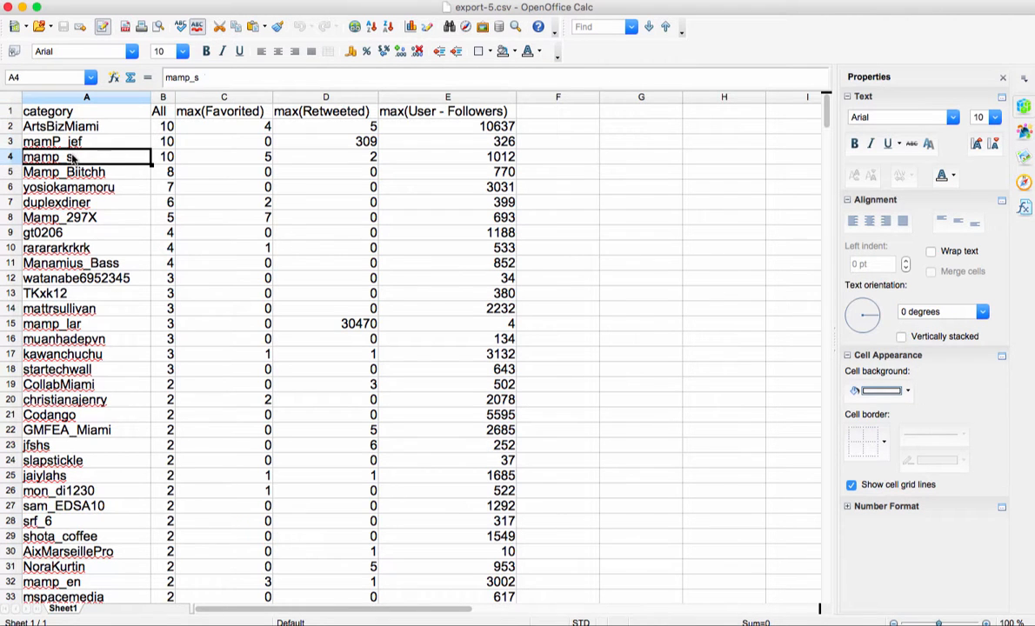
pyautogui.click(164, 128)
pyautogui.click(169, 158)
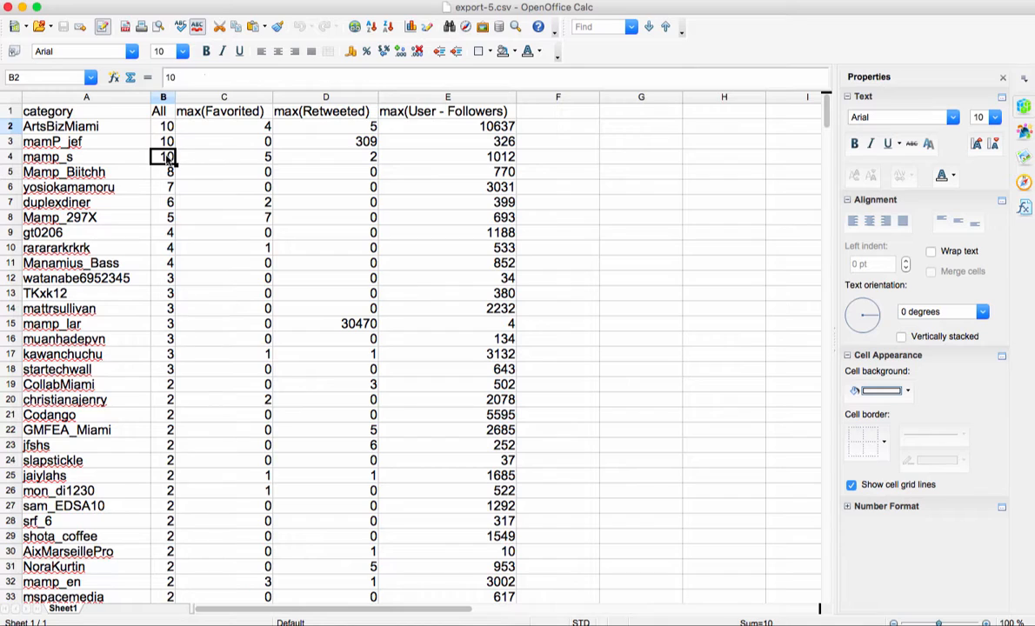
pyautogui.click(238, 128)
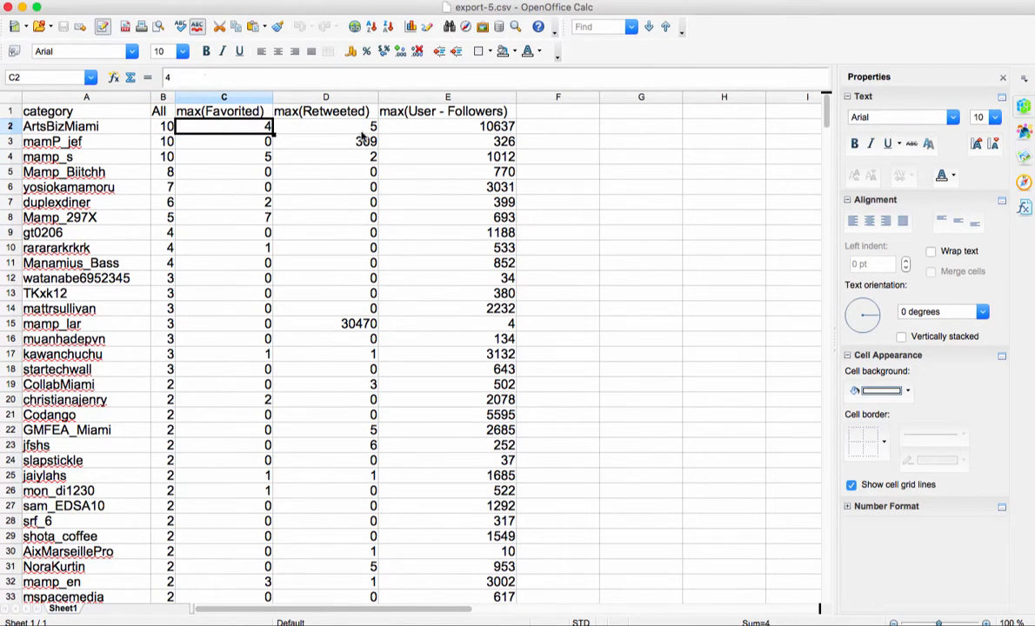
pyautogui.scroll(-1, 461, 265)
pyautogui.scroll(-19, 478, 281)
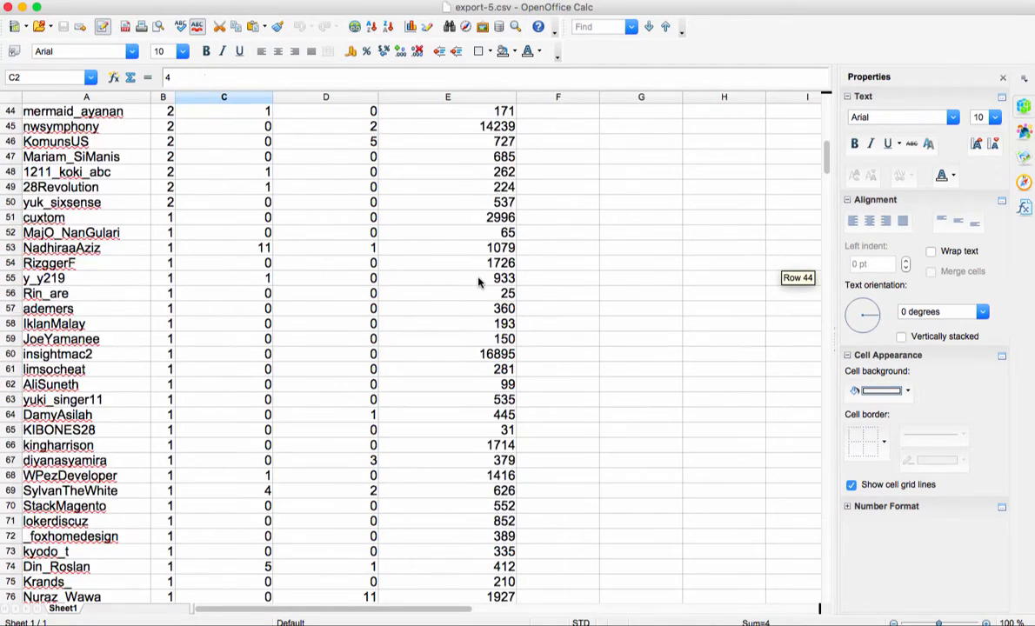
pyautogui.scroll(20, 477, 280)
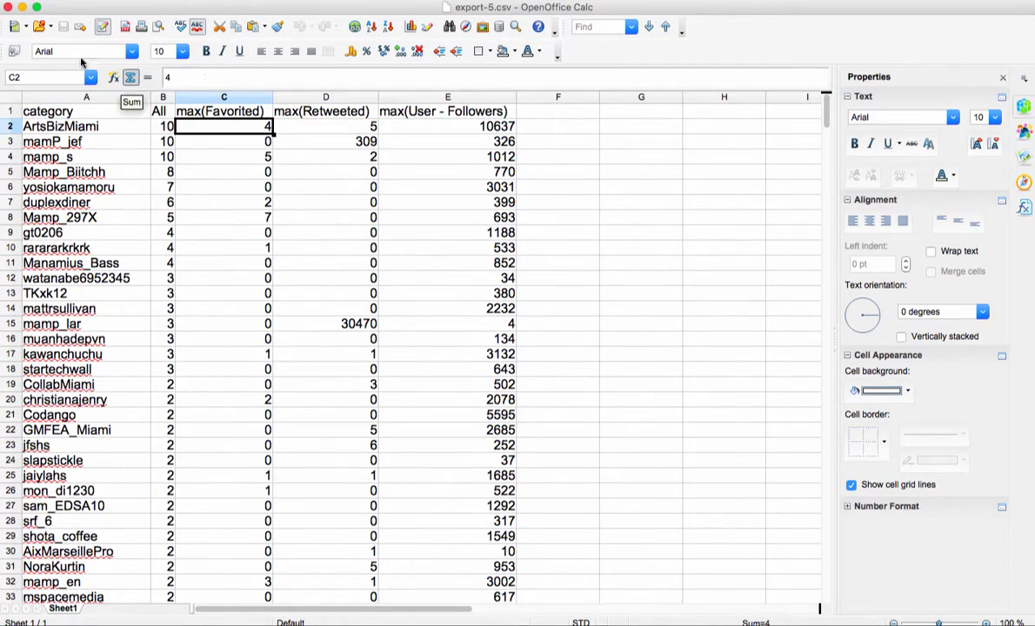
pyautogui.click(8, 6)
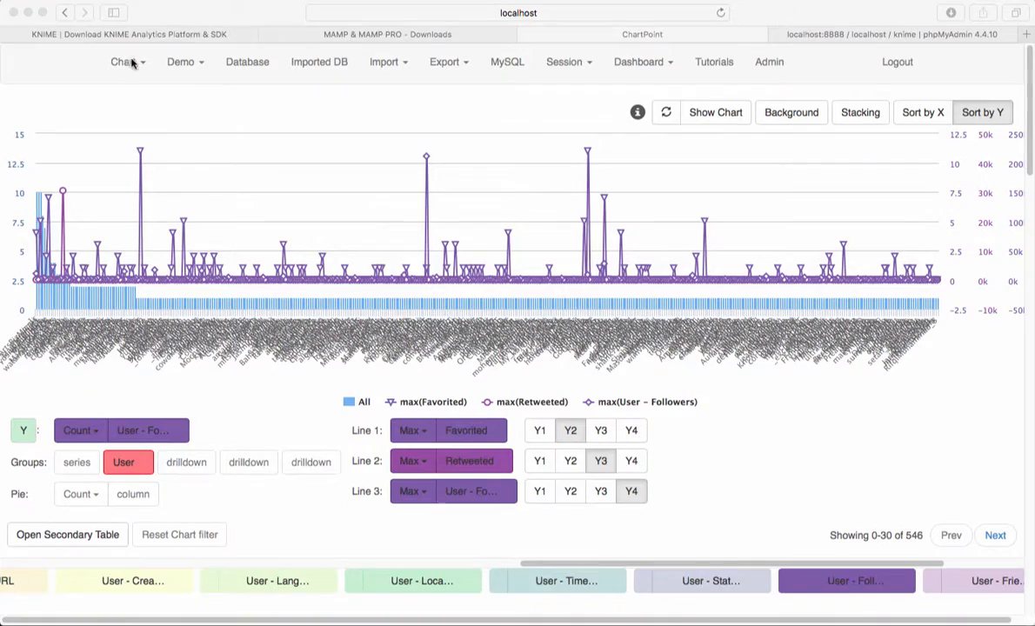
# Step: Filter the table to the first user's tweets in the zoomed chart and export the table data as CSV
pyautogui.click(447, 64)
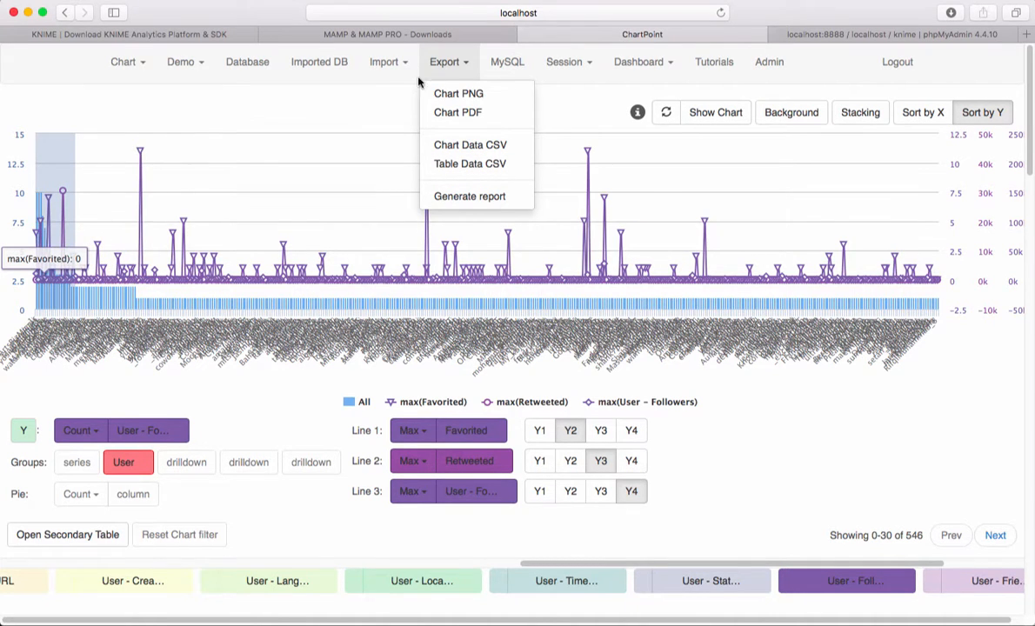
pyautogui.click(454, 65)
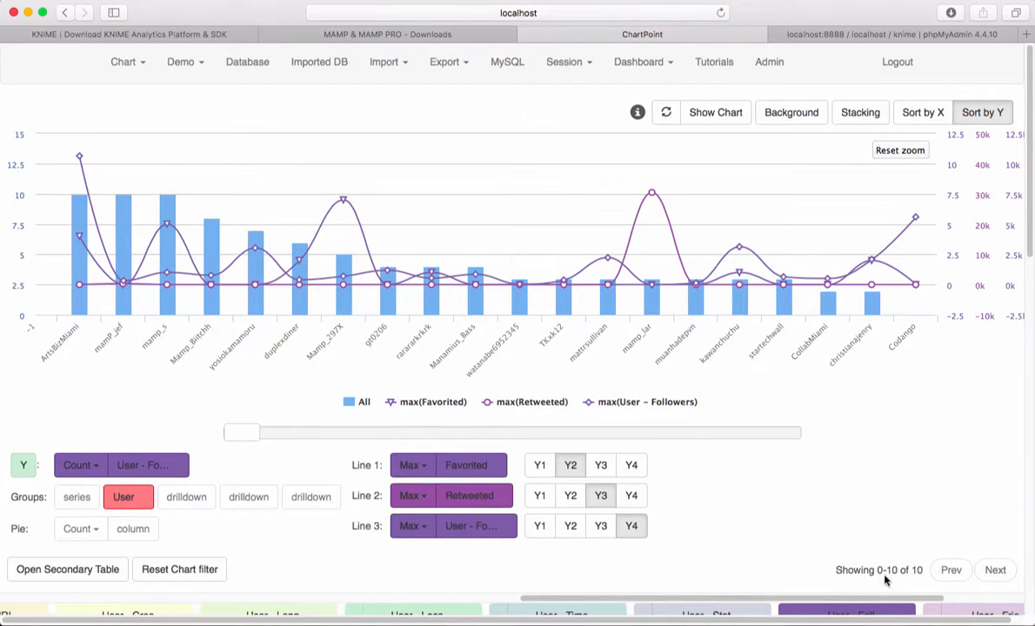
pyautogui.scroll(-11, 869, 577)
pyautogui.scroll(11, 561, 527)
pyautogui.click(447, 62)
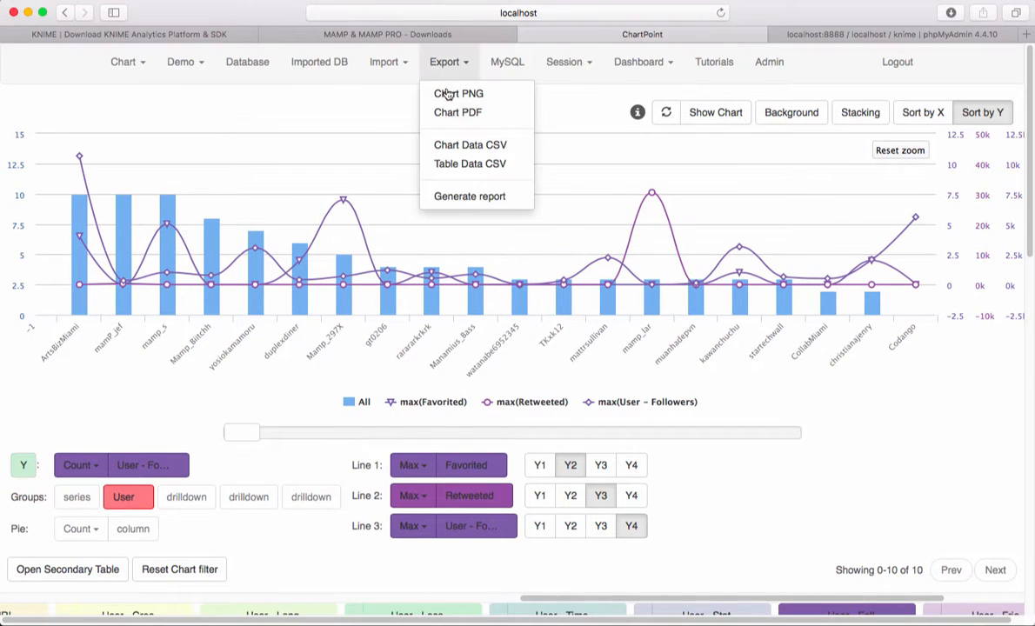
pyautogui.click(448, 164)
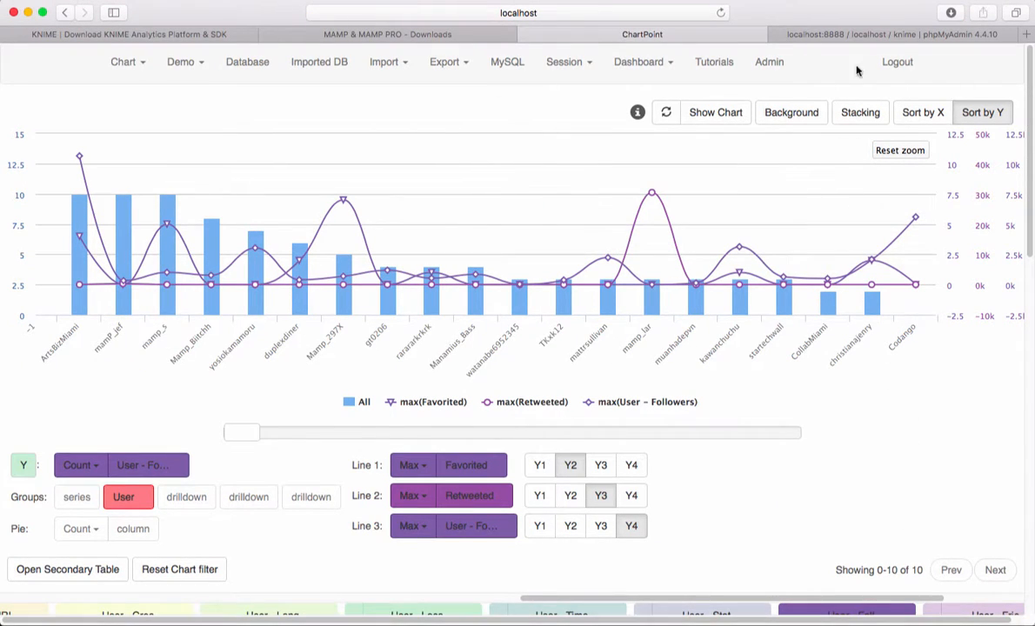
# Step: Open the downloaded table data CSV in OpenOffice Calc, review the exported tweets, and close the spreadsheet
pyautogui.click(950, 13)
pyautogui.doubleClick(831, 75)
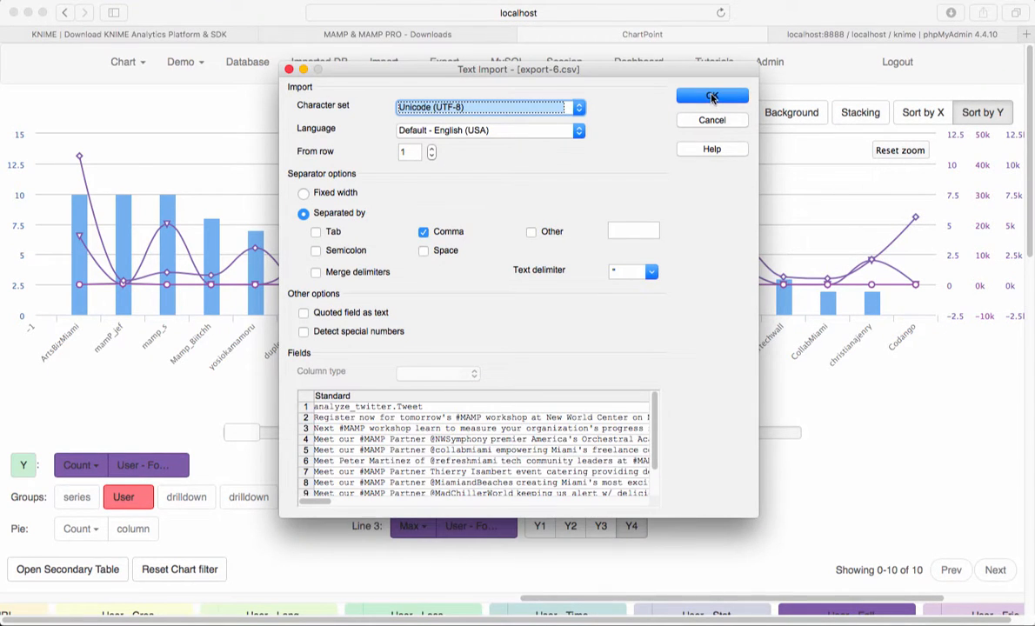
pyautogui.click(711, 97)
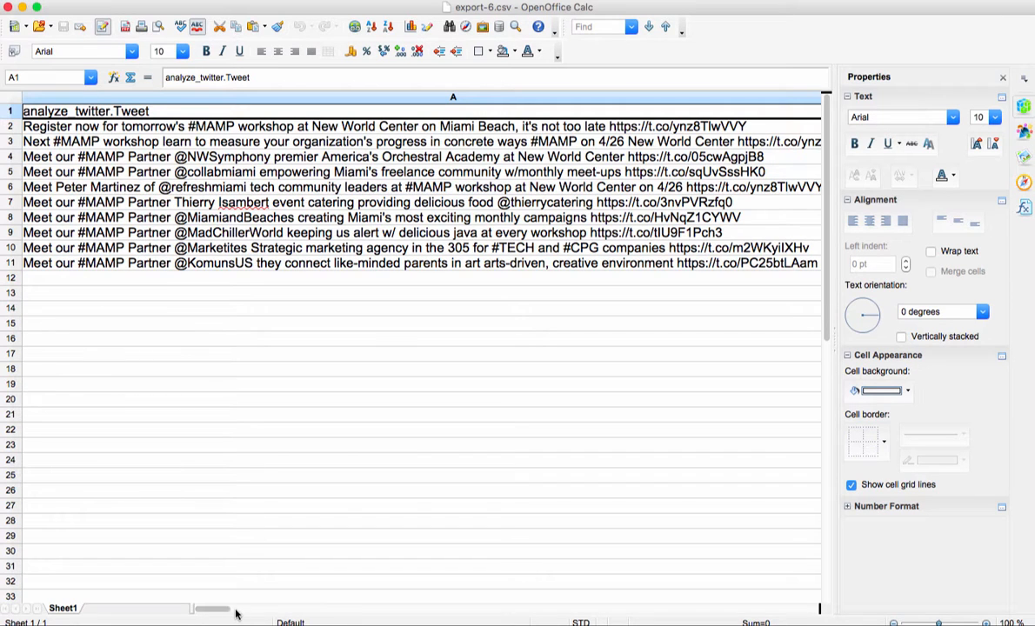
pyautogui.moveTo(226, 612)
pyautogui.mouseDown()
pyautogui.moveTo(736, 613)
pyautogui.moveTo(235, 613)
pyautogui.mouseUp()
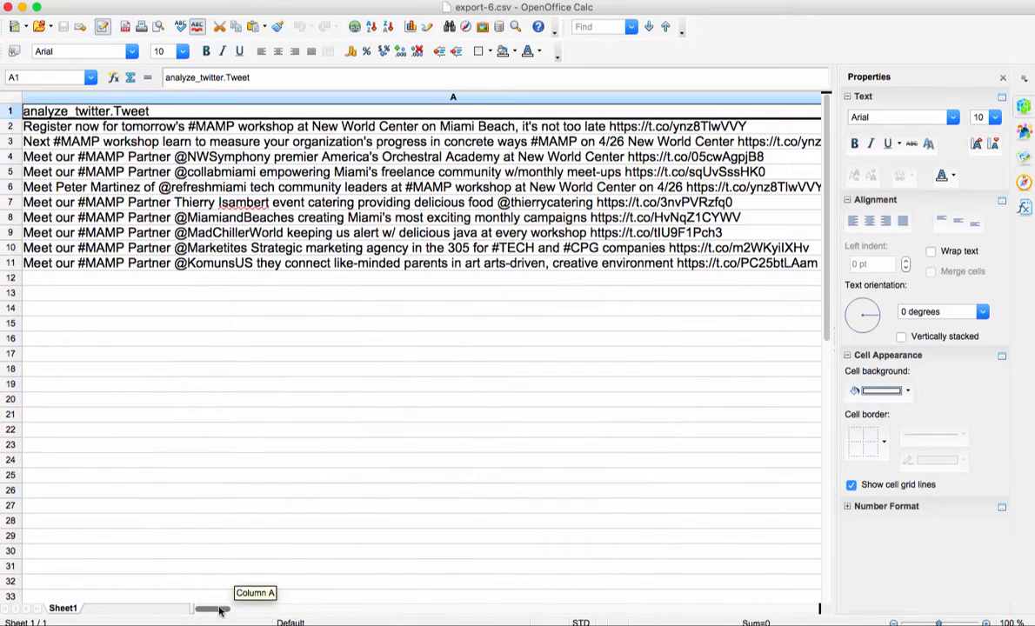
pyautogui.click(7, 6)
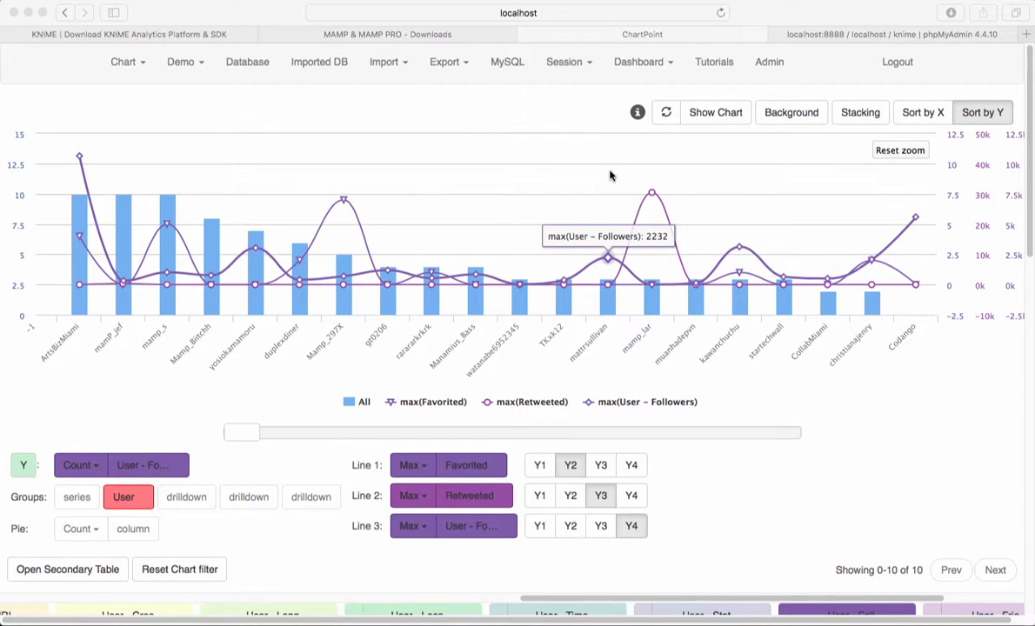
# Step: Examine the report generation options and the columns available for grouping, and close the Report dialog without generating
pyautogui.click(451, 68)
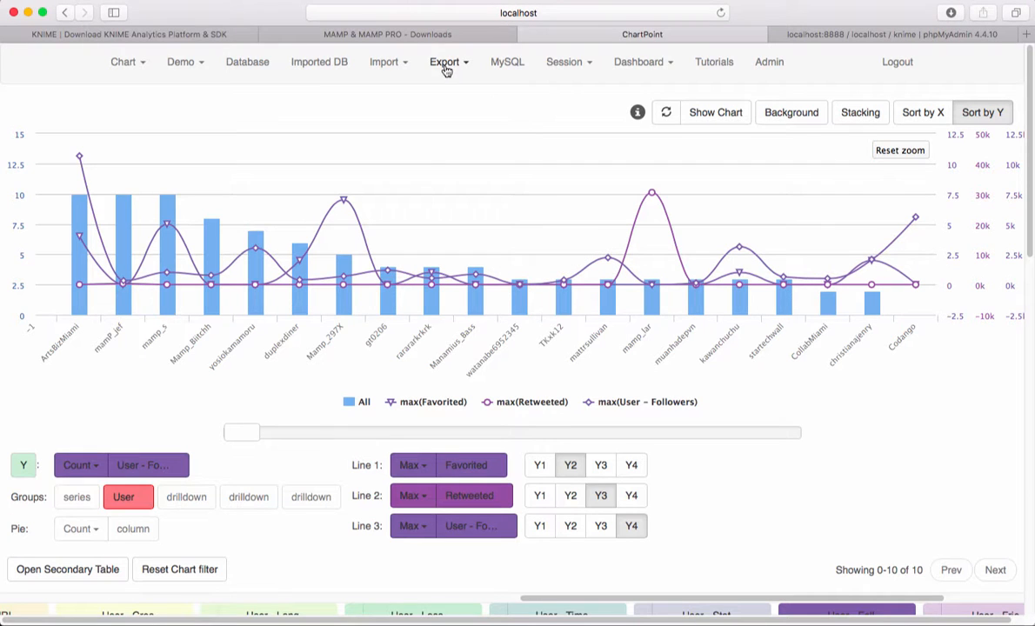
pyautogui.click(446, 68)
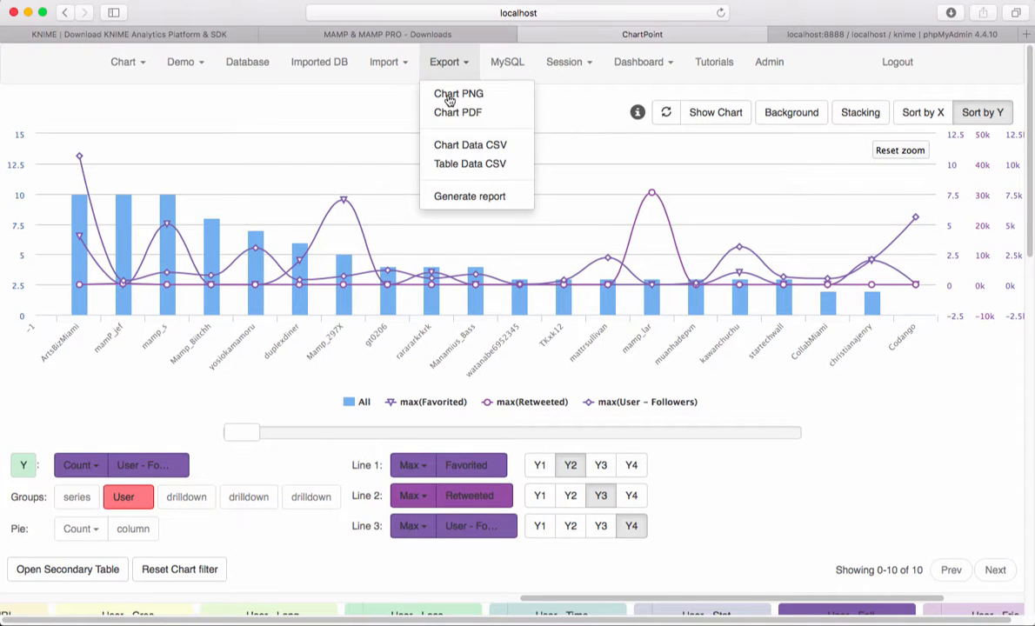
pyautogui.click(467, 197)
pyautogui.click(574, 144)
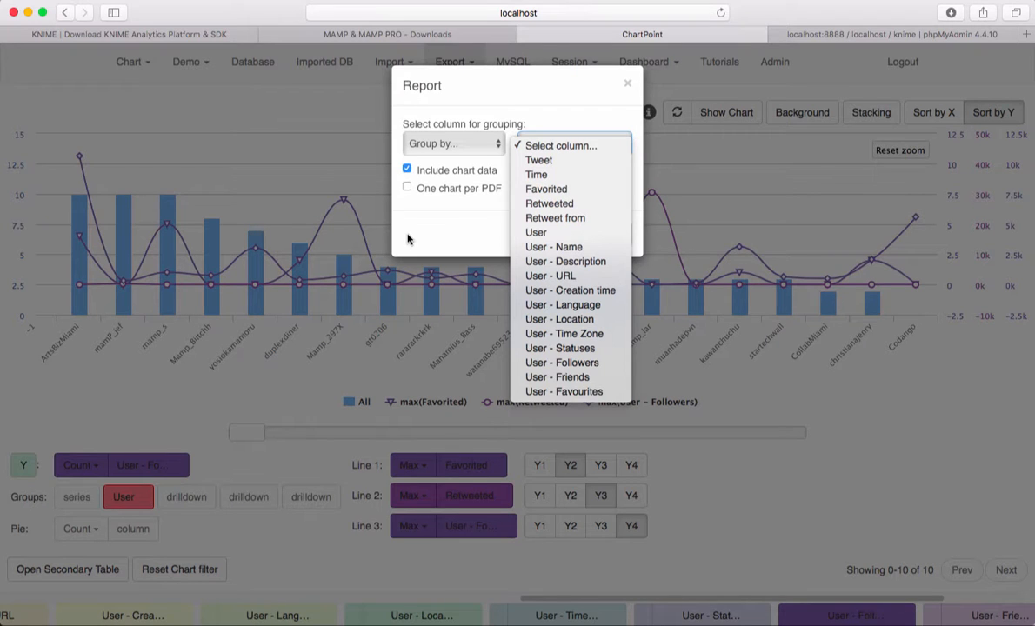
pyautogui.click(505, 84)
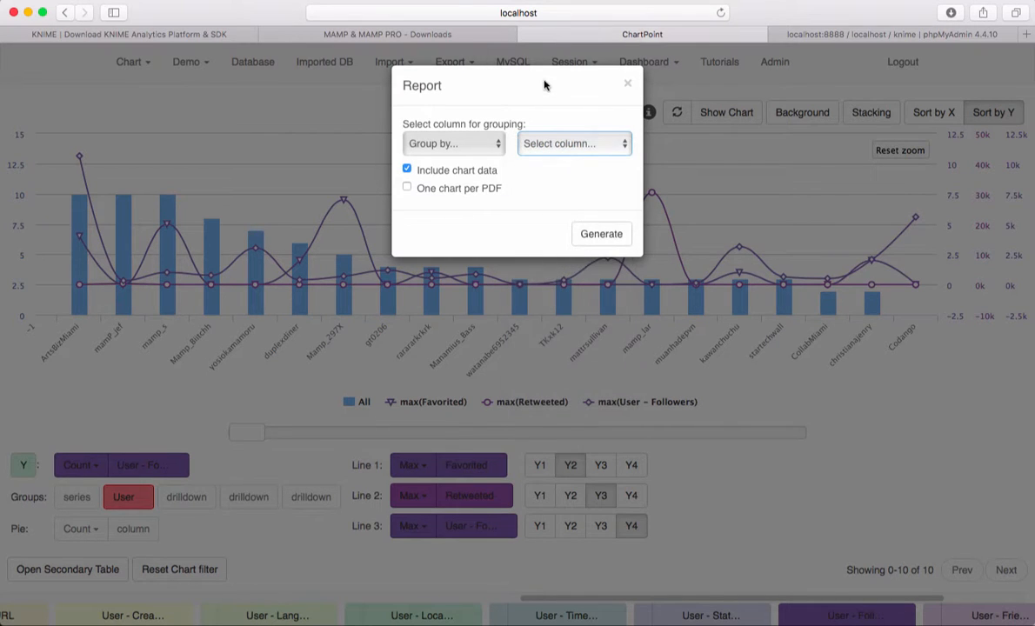
pyautogui.click(627, 85)
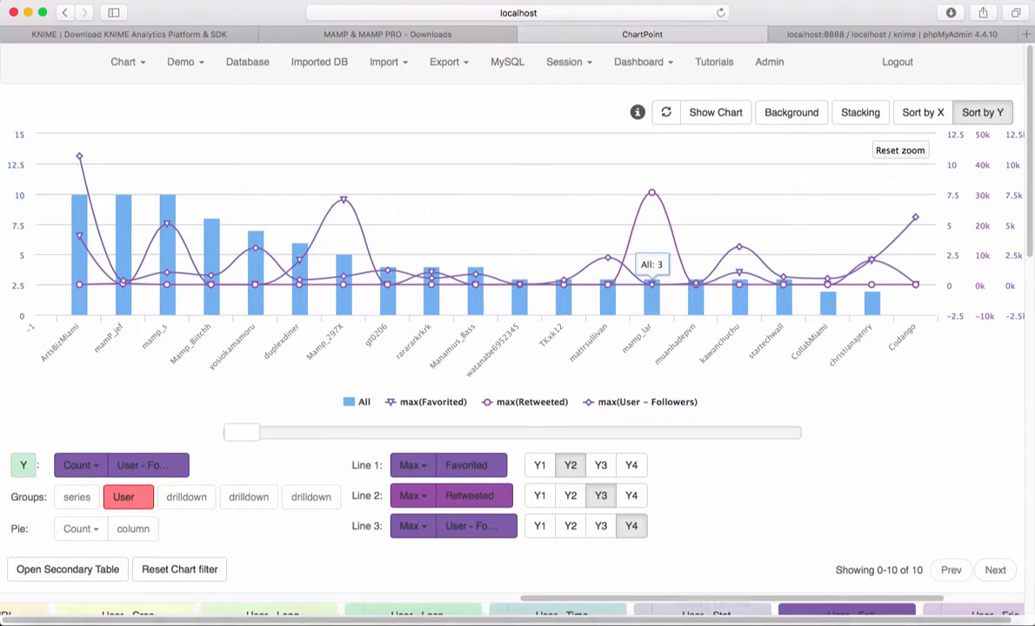
# Step: Switch to KNIME, check the Twitter Search node's query configuration without changing it, and return to the ChartPoint chart
pyautogui.click(822, 613)
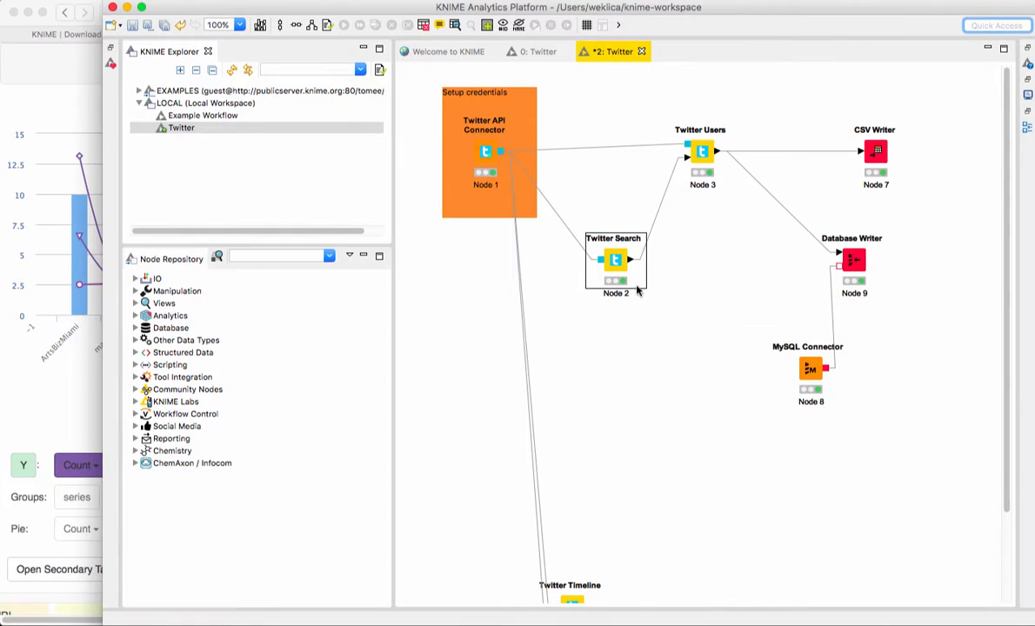
pyautogui.doubleClick(619, 261)
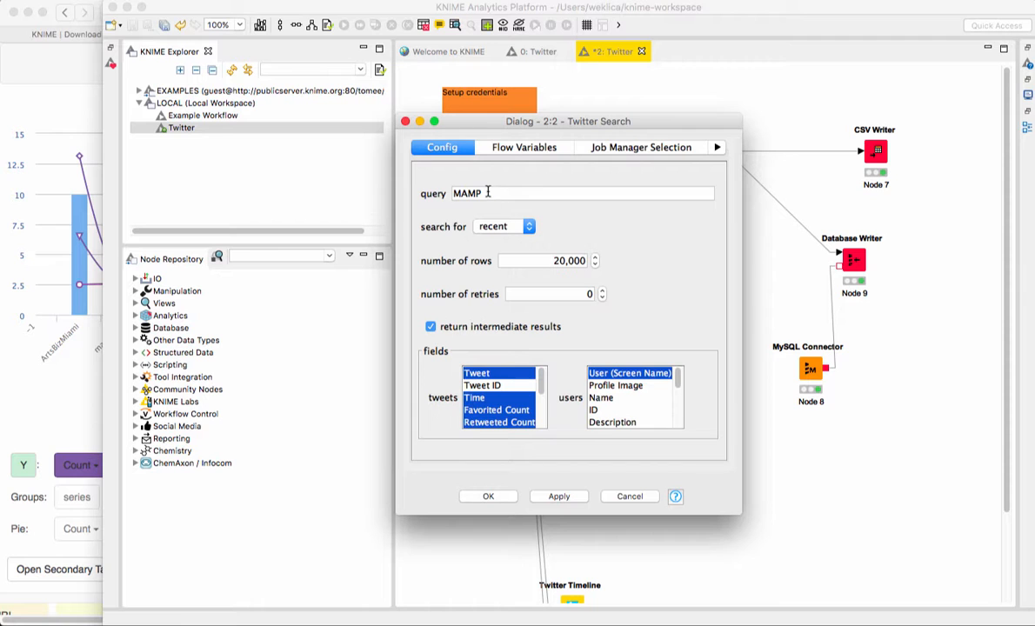
pyautogui.click(630, 496)
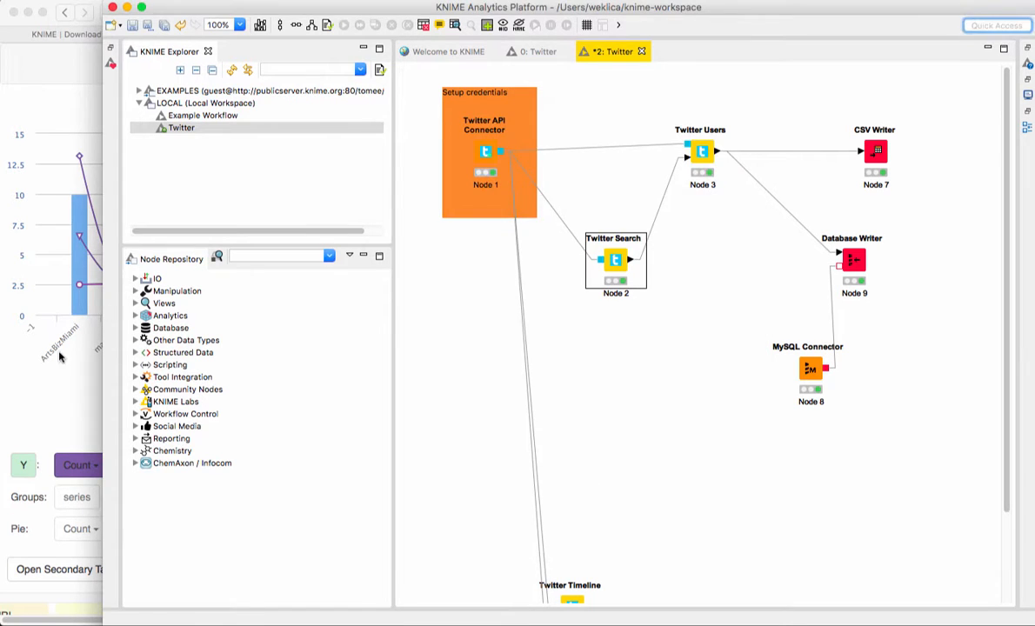
pyautogui.click(62, 348)
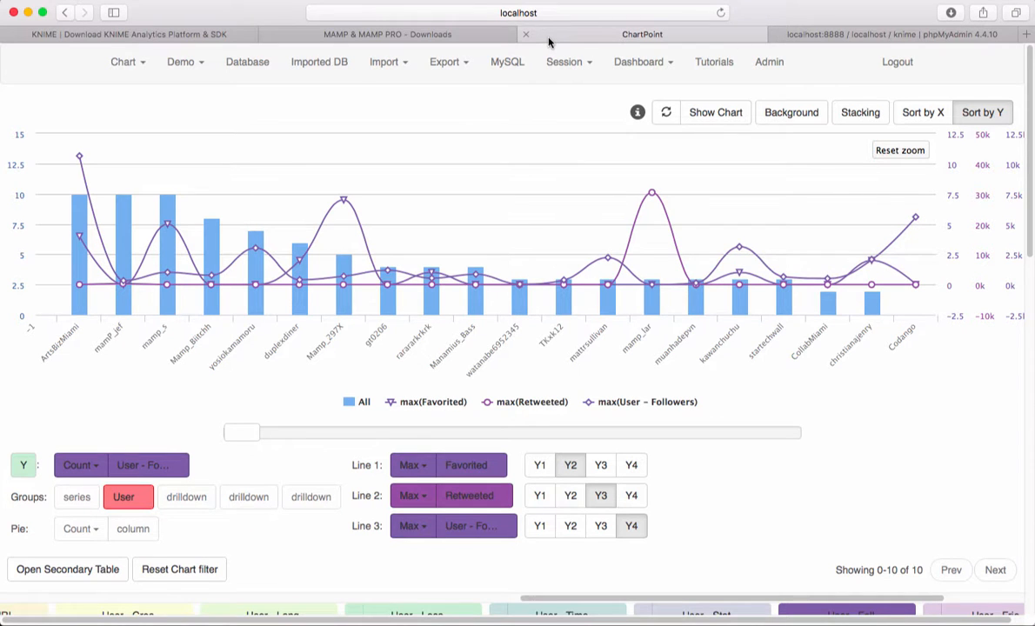
# Step: Show the KNIME download page and move the browser window lower to uncover the KNIME workflow window behind it
pyautogui.click(172, 34)
pyautogui.scroll(5, 204, 173)
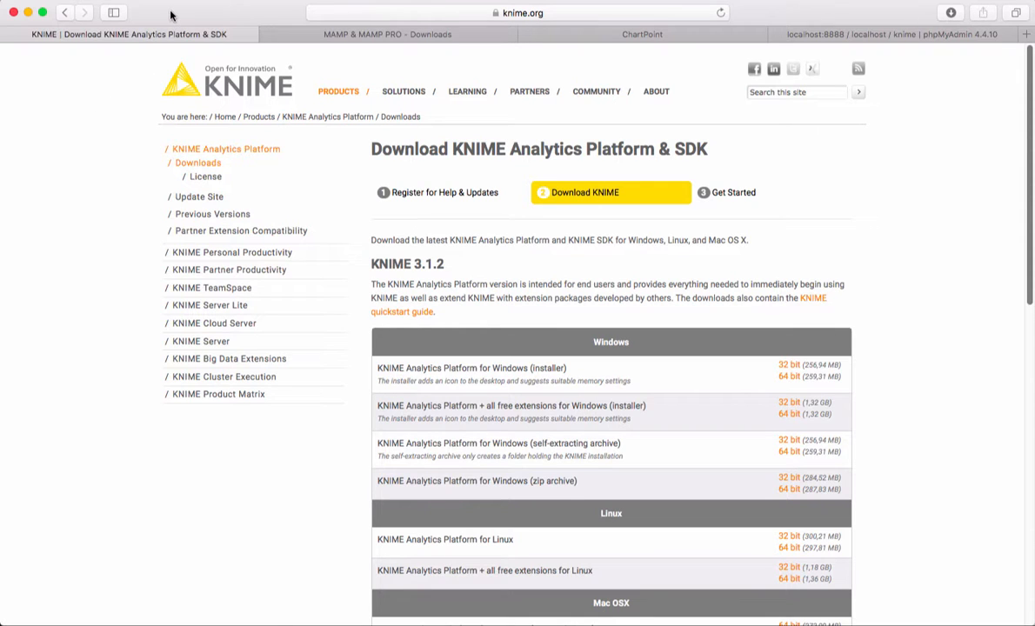
pyautogui.moveTo(171, 15); pyautogui.dragTo(178, 21)
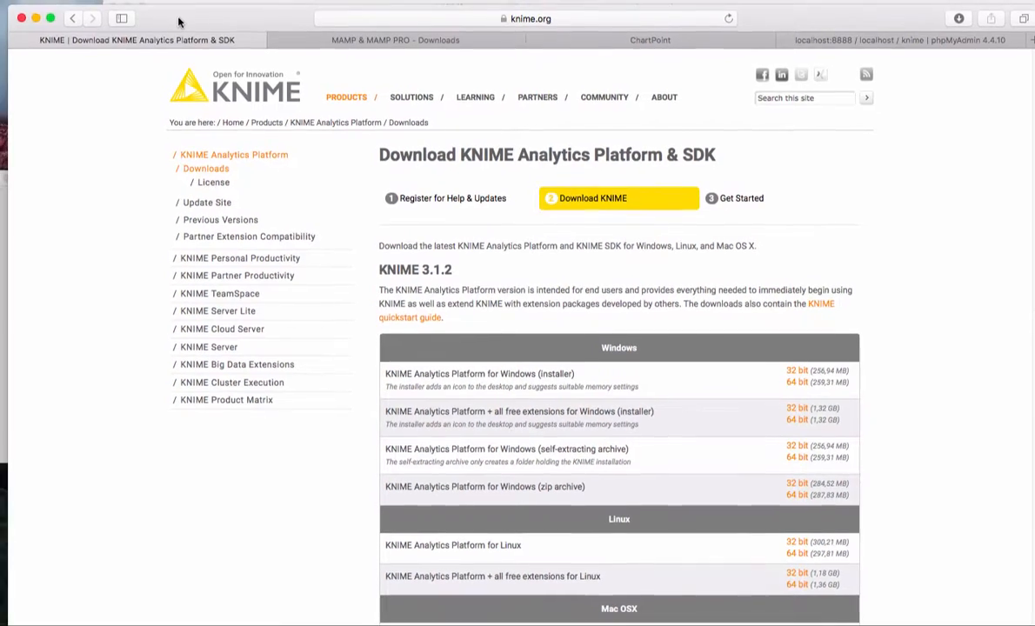
pyautogui.moveTo(10, 8); pyautogui.dragTo(93, 130)
pyautogui.moveTo(255, 132); pyautogui.dragTo(176, 166)
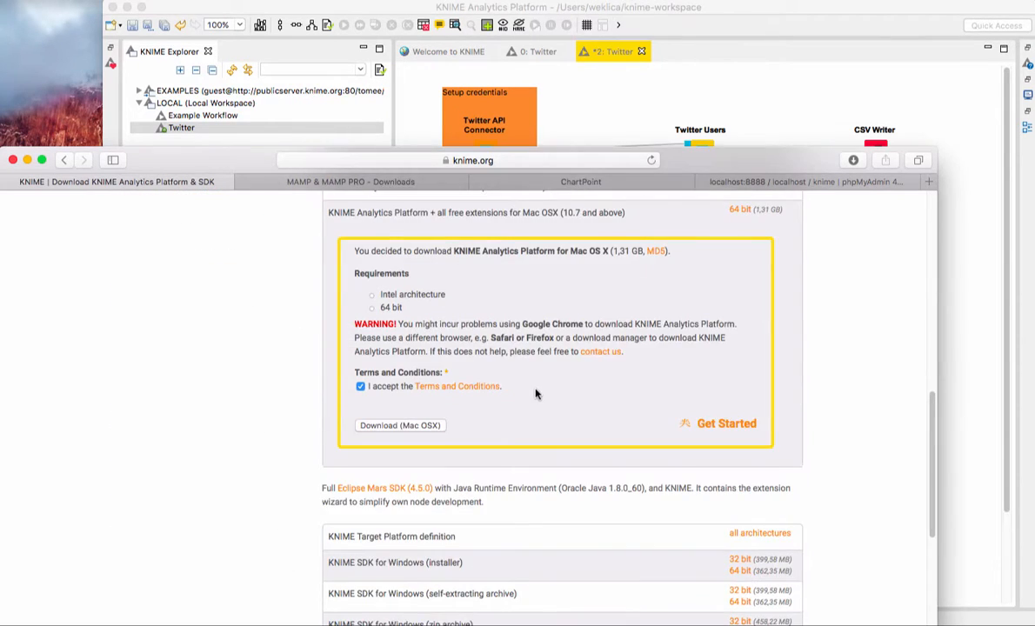
# Step: Review the Mac OSX download on the KNIME page and glance at the Twitter workflow in KNIME
pyautogui.scroll(3, 535, 393)
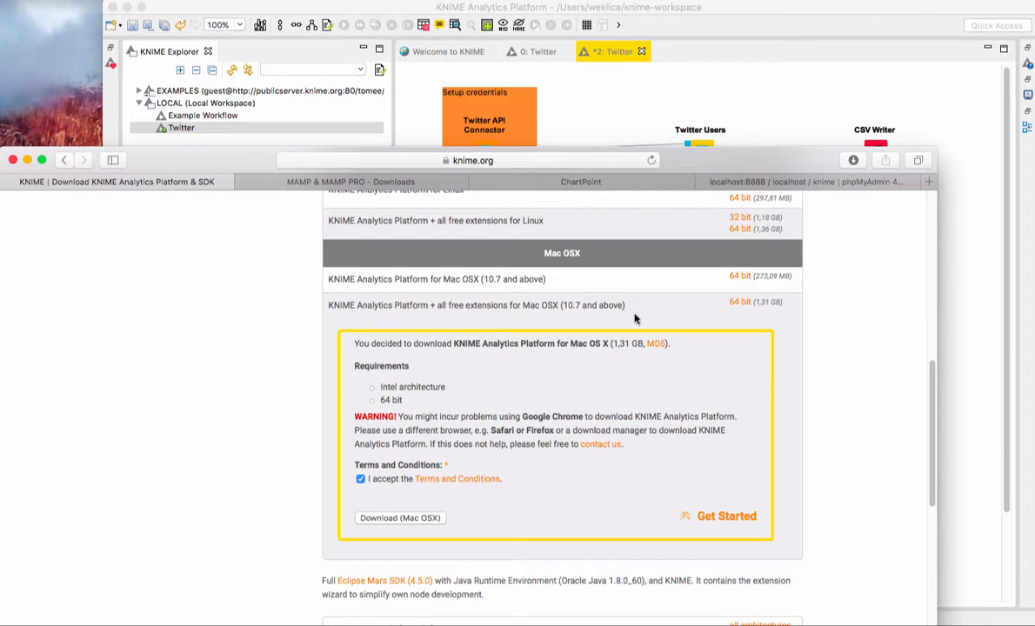
pyautogui.click(794, 82)
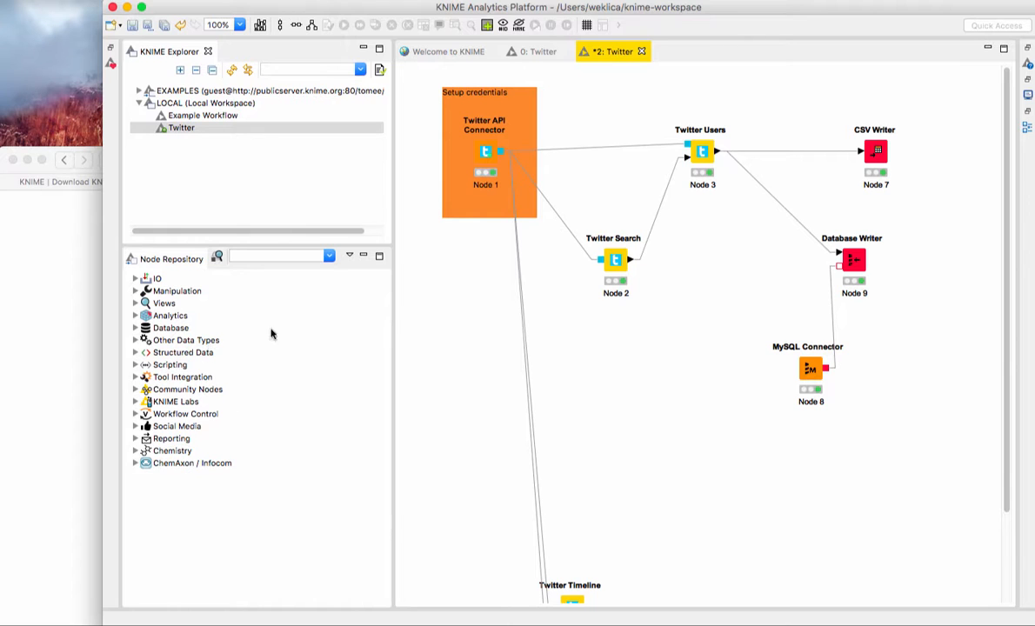
pyautogui.click(62, 223)
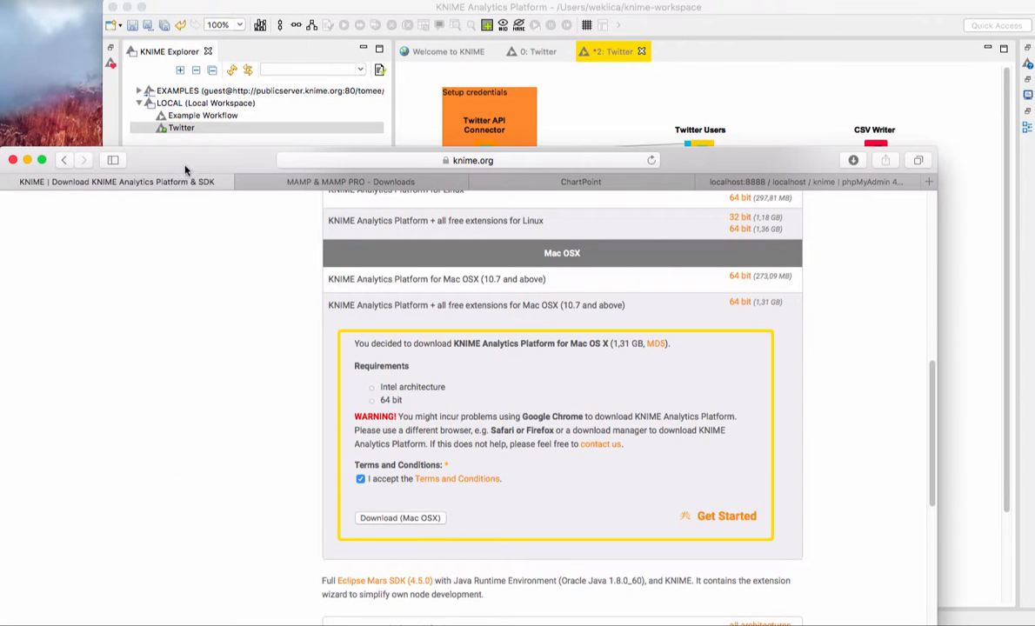
# Step: Show the MAMP & MAMP PRO downloads page, dismiss the thank-you message, and review the Mac OS X download package
pyautogui.click(301, 184)
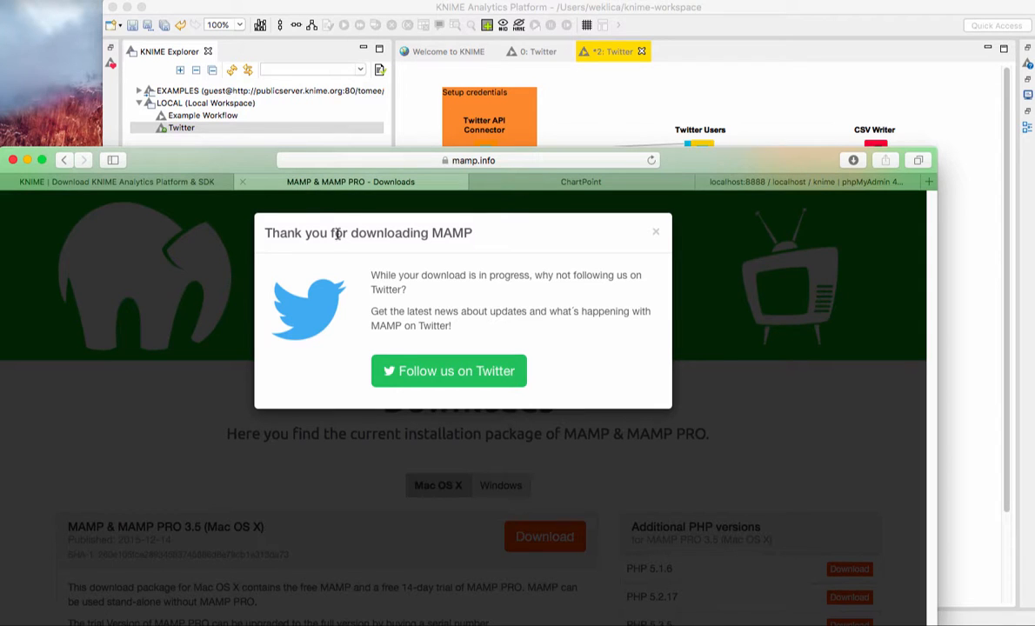
pyautogui.click(656, 232)
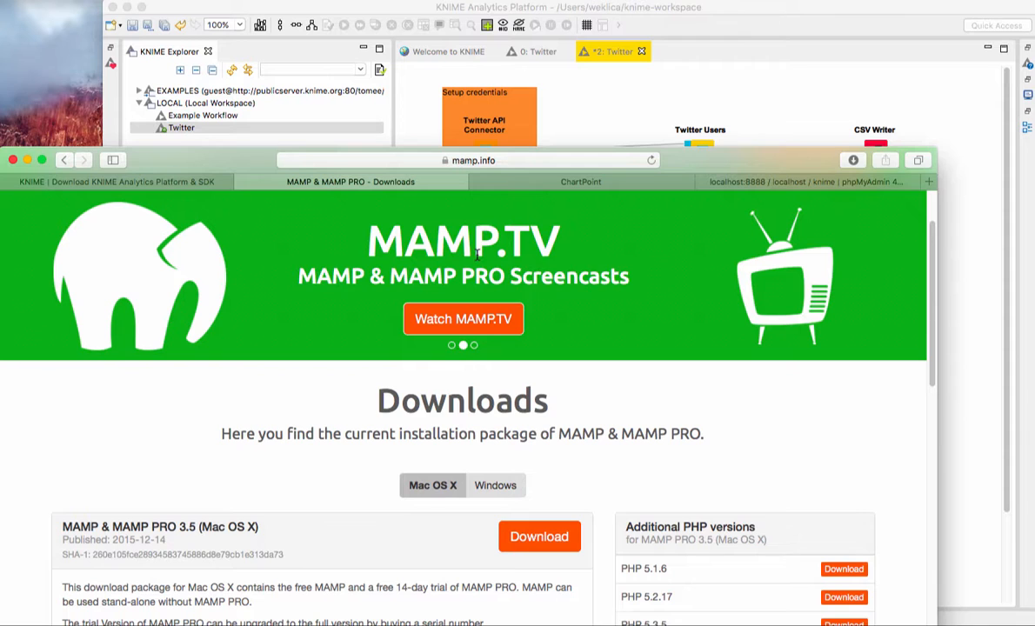
pyautogui.scroll(-3, 299, 279)
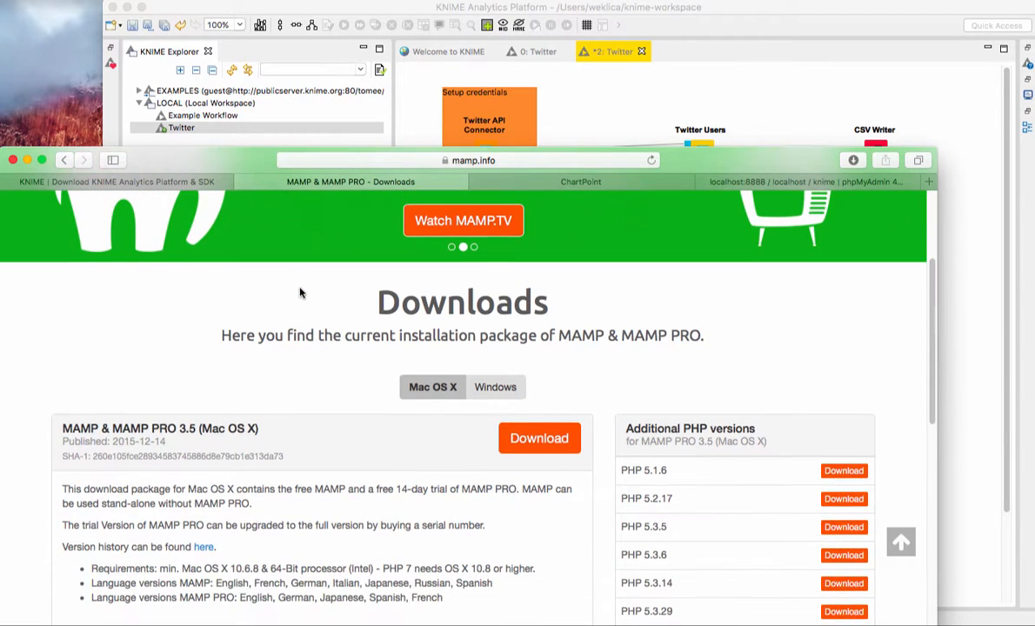
pyautogui.scroll(-2, 299, 293)
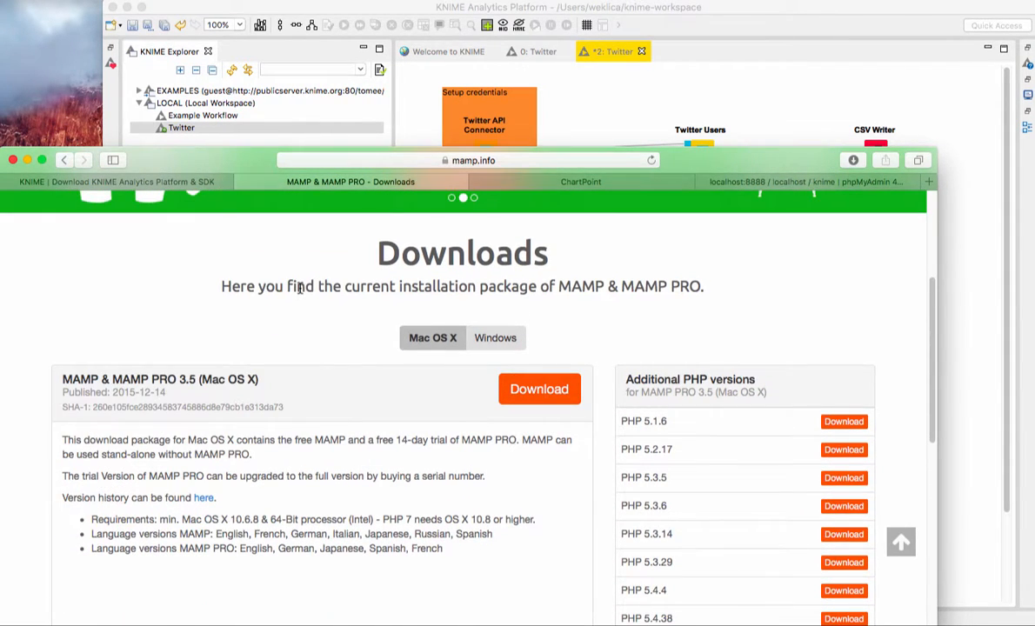
pyautogui.scroll(6, 299, 289)
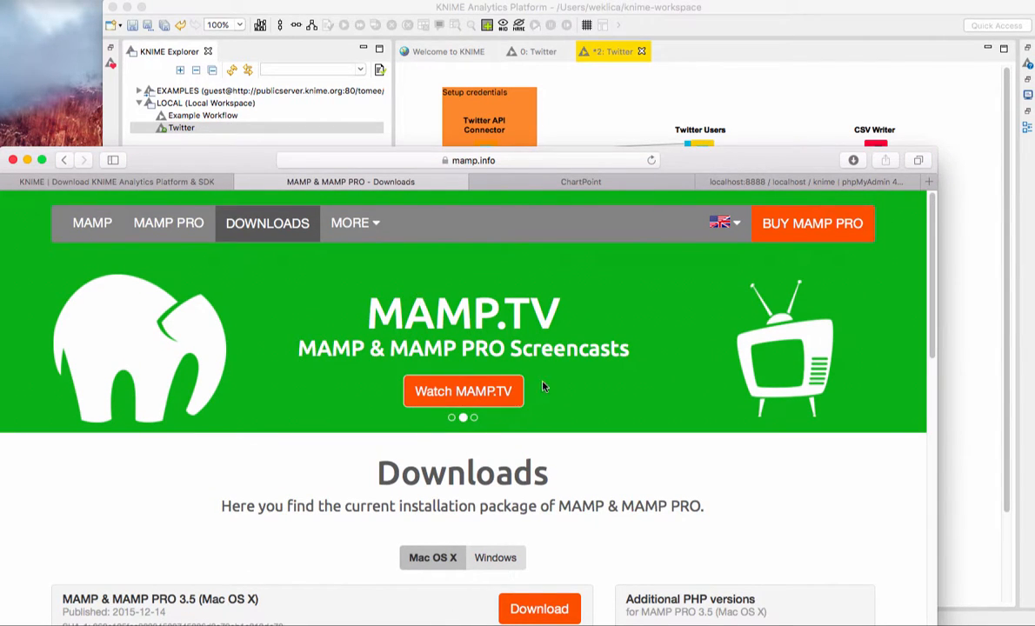
# Step: Switch to the MAMP application and move its window slightly higher over the browser
pyautogui.moveTo(605, 610)
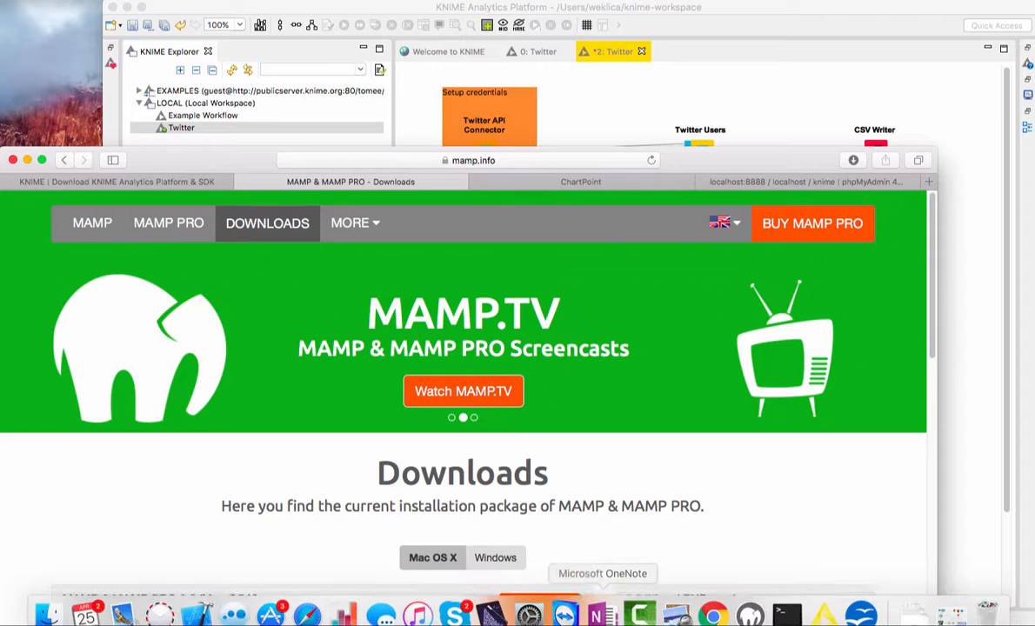
pyautogui.click(745, 609)
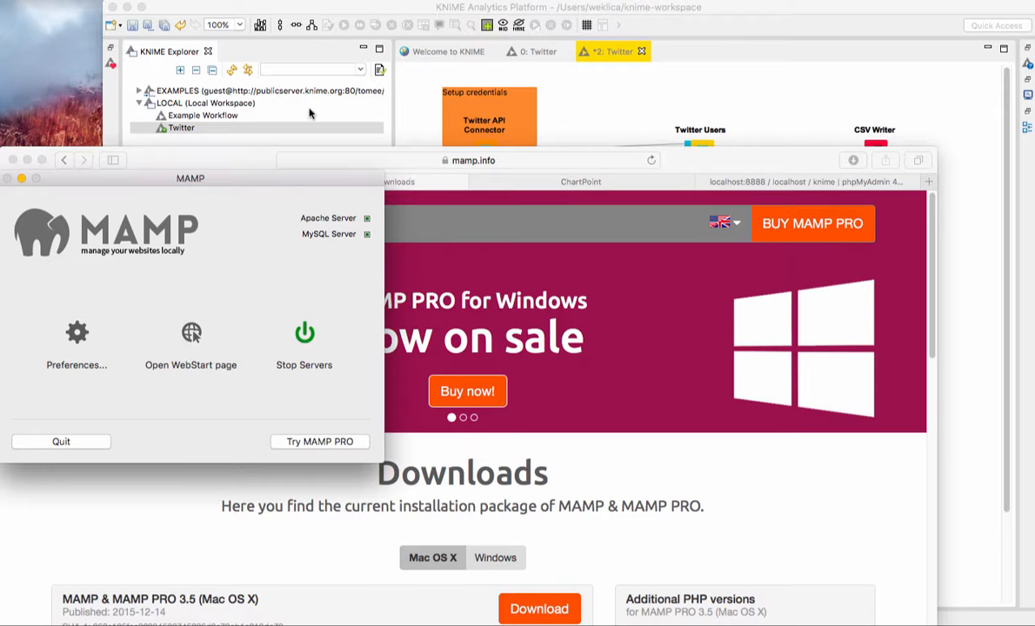
pyautogui.moveTo(267, 180); pyautogui.dragTo(270, 158)
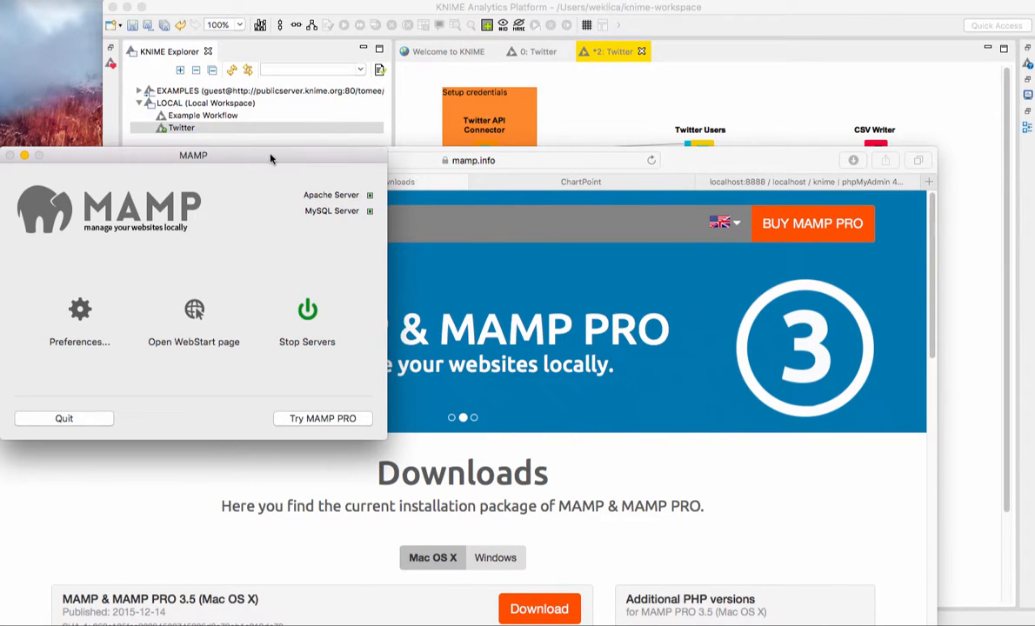
pyautogui.moveTo(270, 158); pyautogui.dragTo(270, 154)
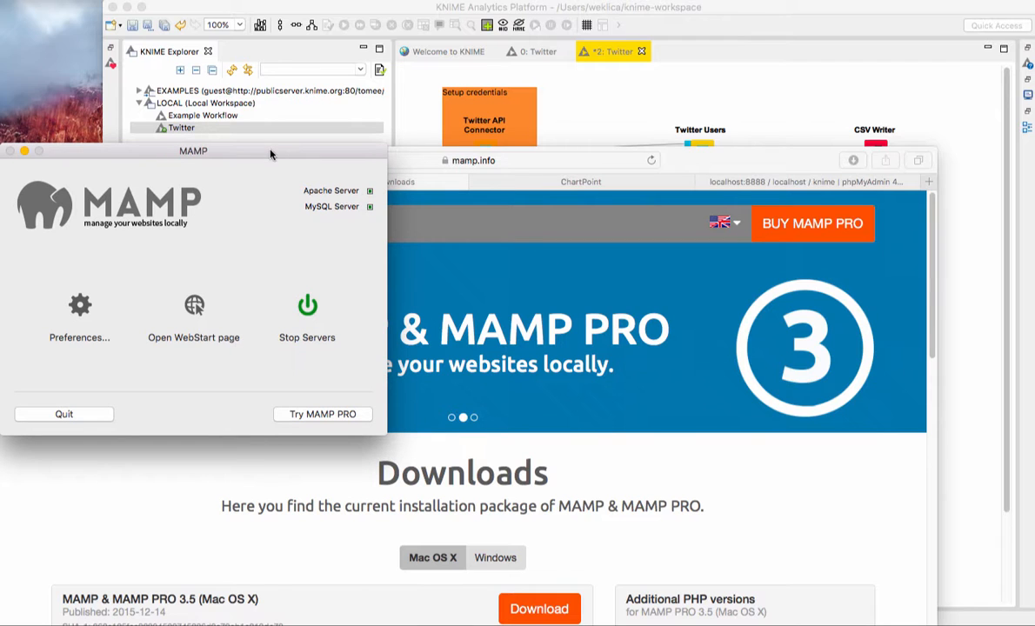
# Step: Review MAMP's web server, PHP, ports and start/stop preferences, and cancel without changing them
pyautogui.click(89, 317)
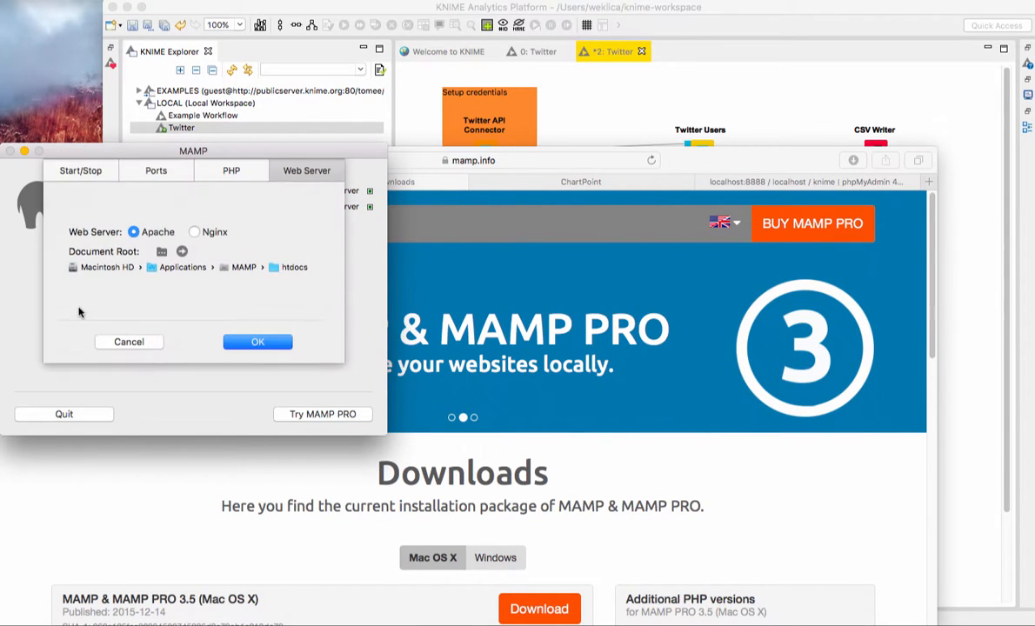
pyautogui.click(228, 172)
pyautogui.click(154, 172)
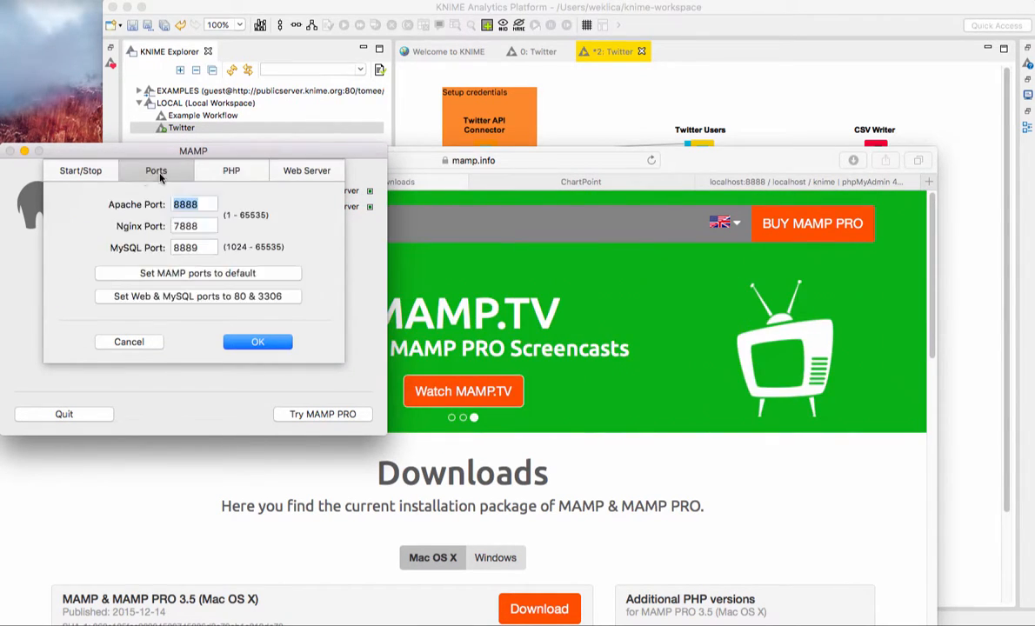
pyautogui.click(80, 173)
pyautogui.click(156, 171)
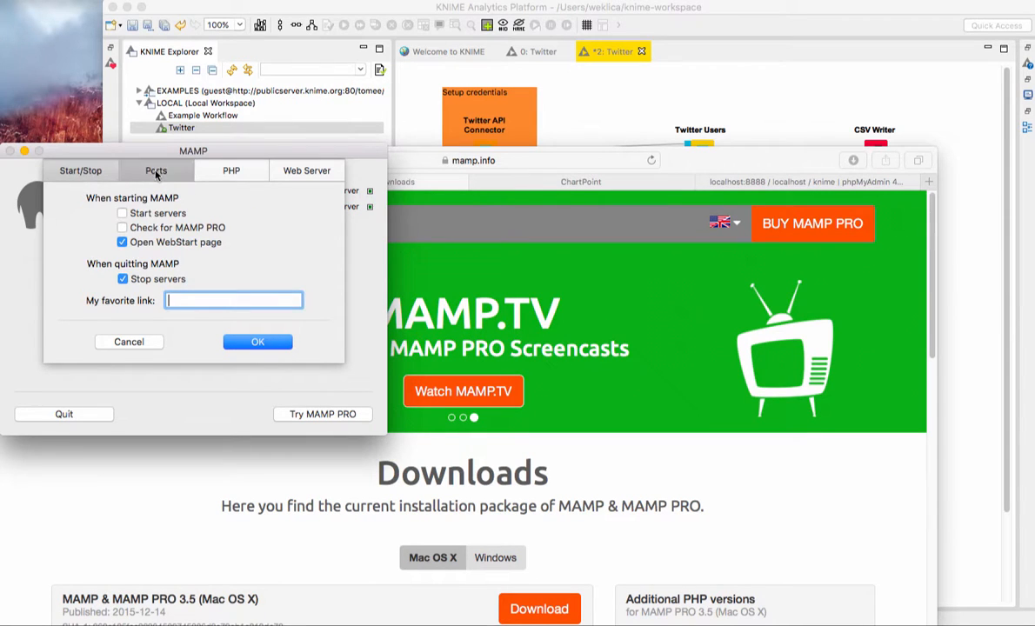
pyautogui.click(231, 171)
pyautogui.click(172, 174)
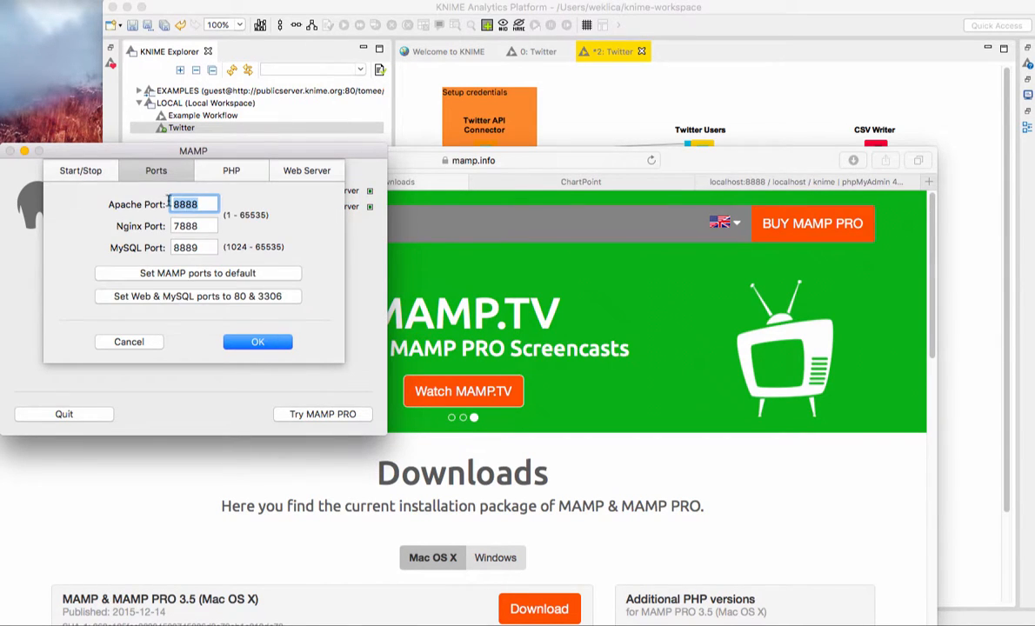
pyautogui.click(85, 178)
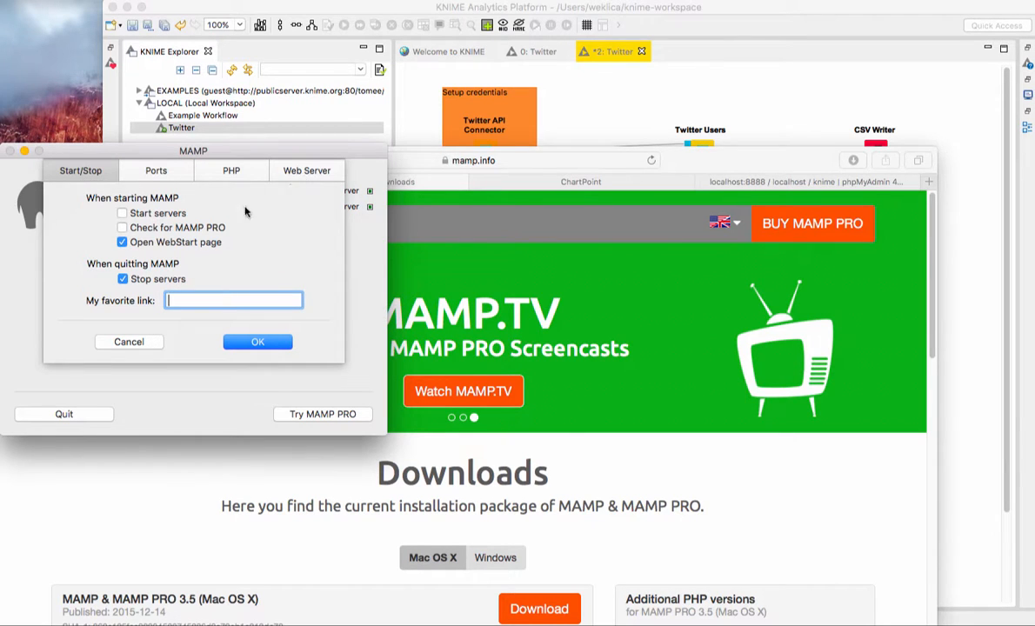
pyautogui.click(124, 340)
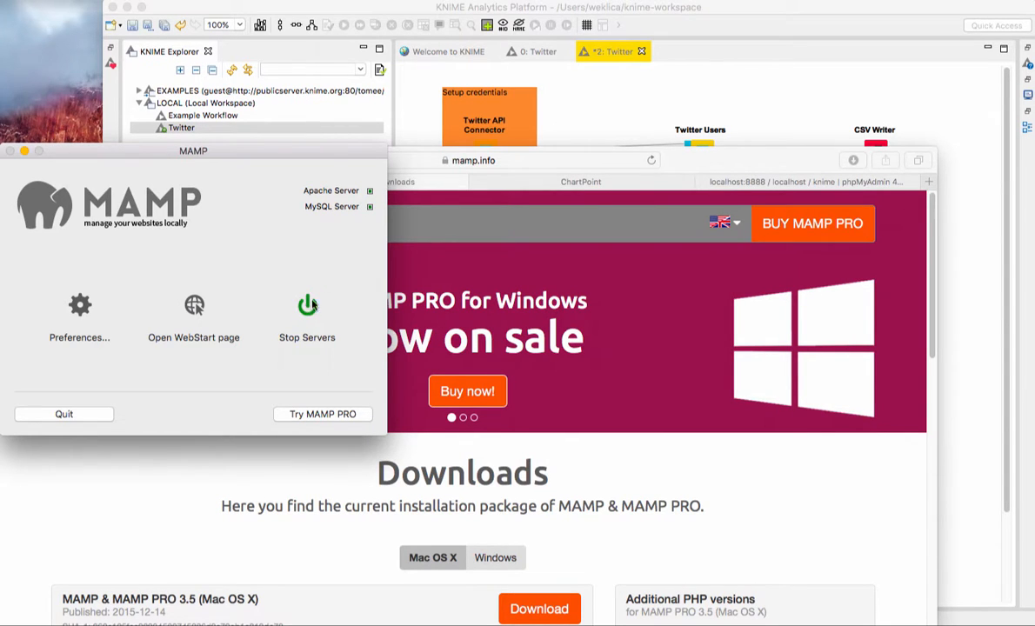
# Step: Move the MAMP window lower, switch to KNIME, and filter the expanded EXAMPLES server in the KNIME Explorer for Twitter
pyautogui.moveTo(294, 147); pyautogui.dragTo(301, 300)
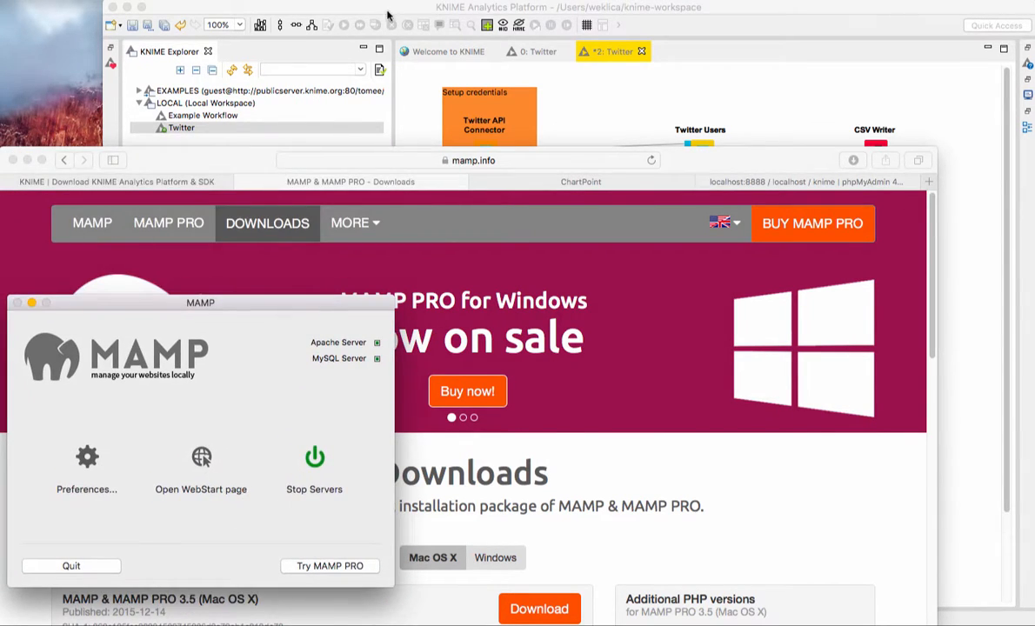
pyautogui.click(386, 9)
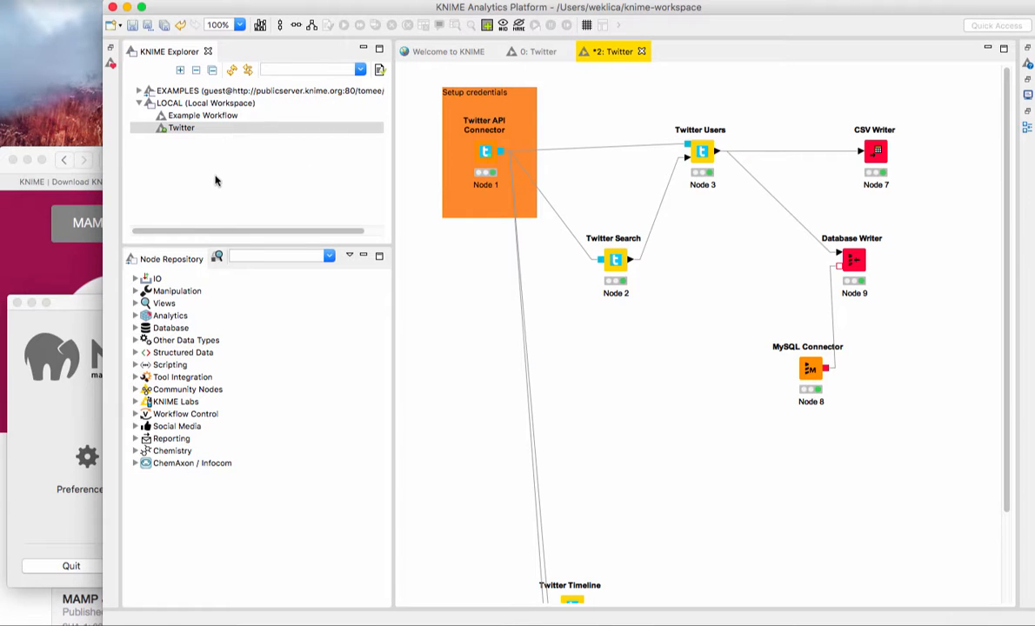
pyautogui.click(138, 90)
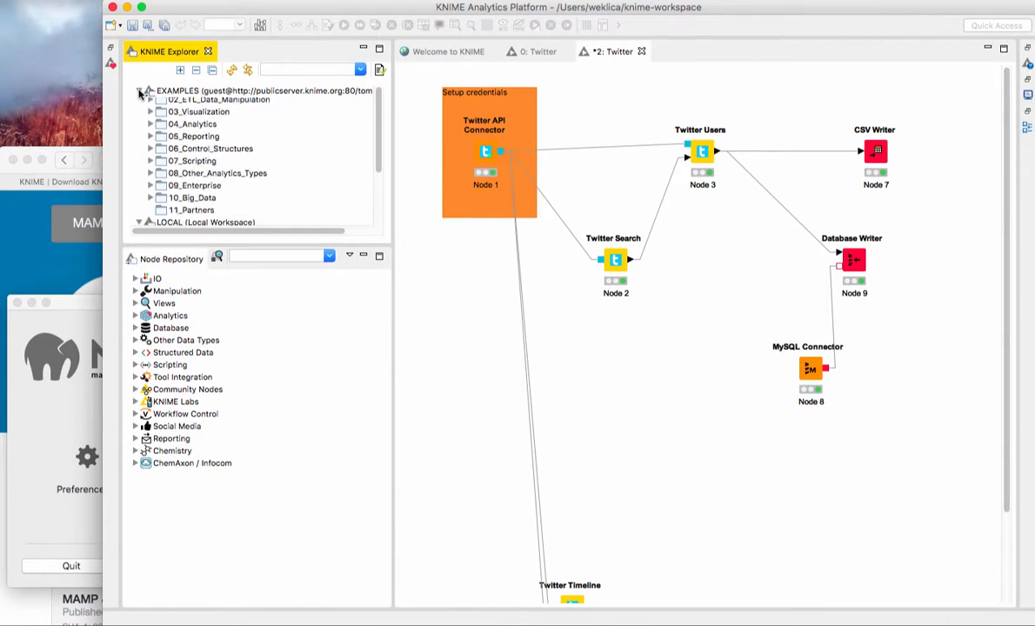
pyautogui.click(214, 91)
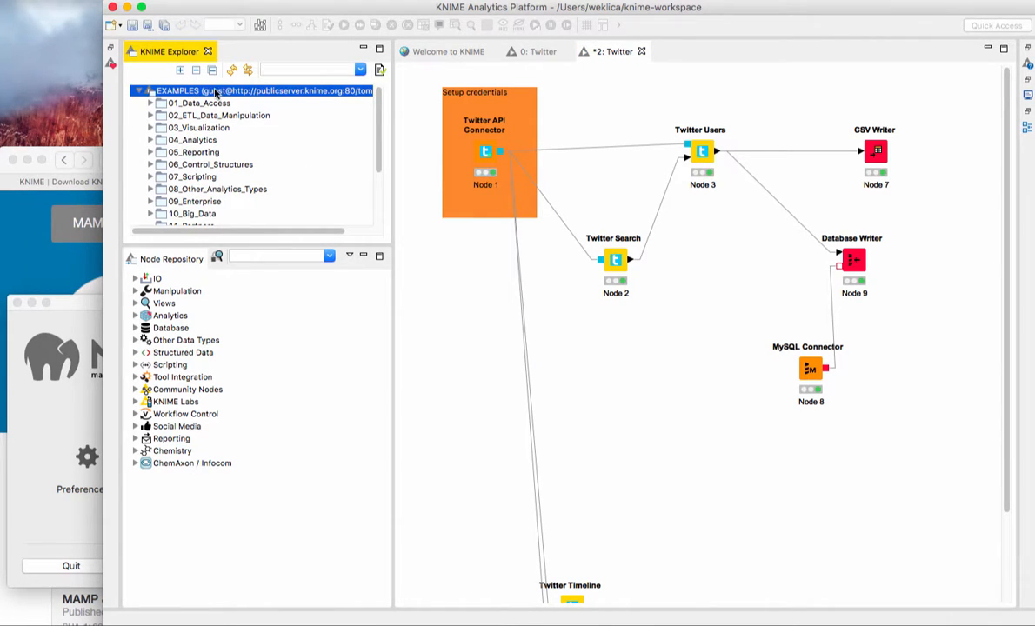
pyautogui.click(287, 68)
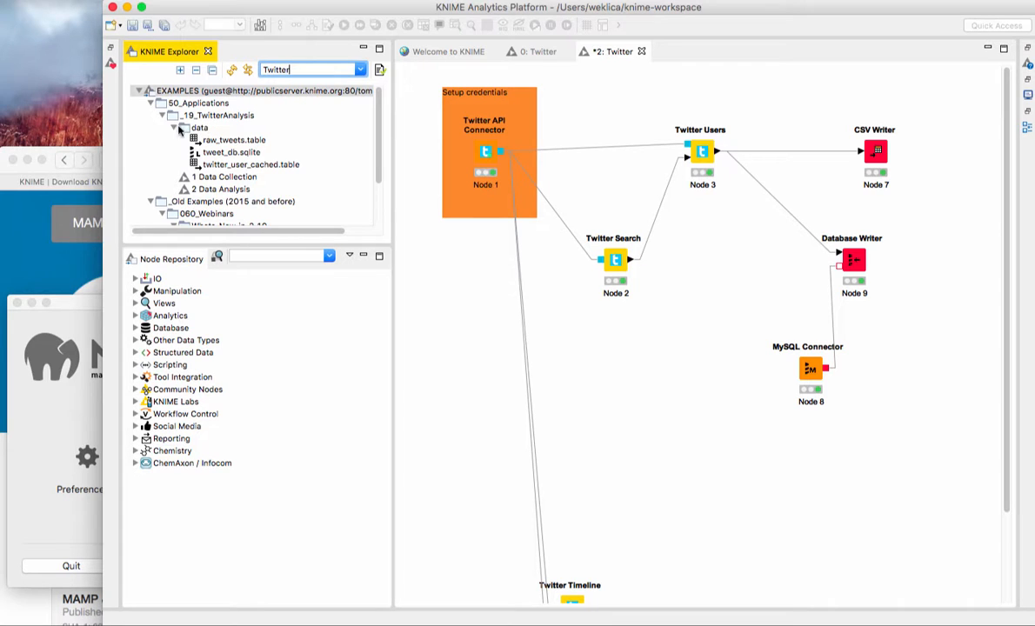
# Step: Open the example Twitter workflow from the 6 Social Media API folder under Whats_New_in_2.10
pyautogui.scroll(-3, 205, 139)
pyautogui.scroll(-2, 201, 155)
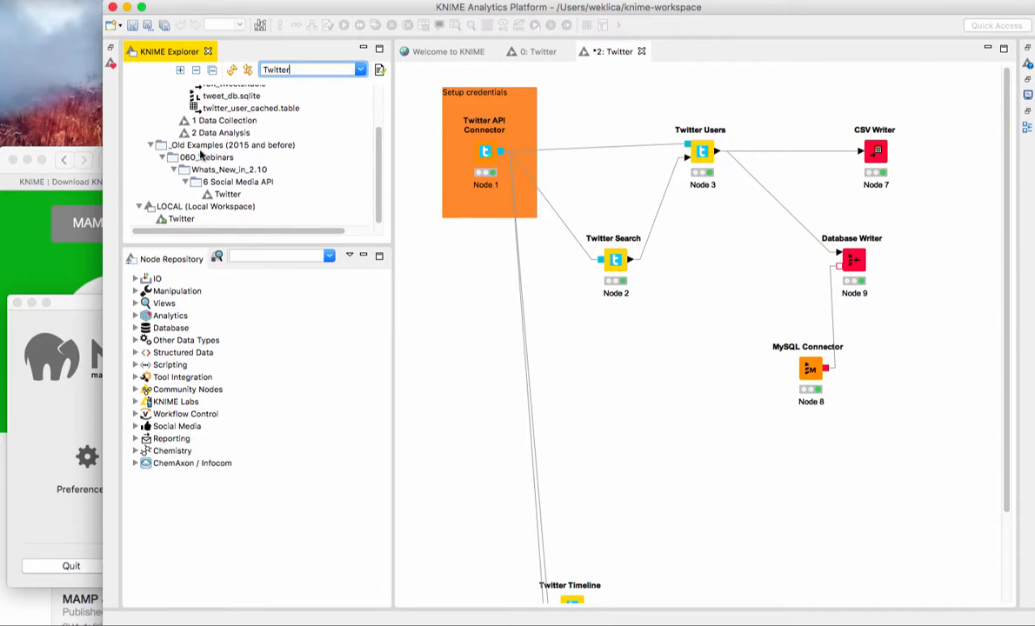
pyautogui.click(213, 194)
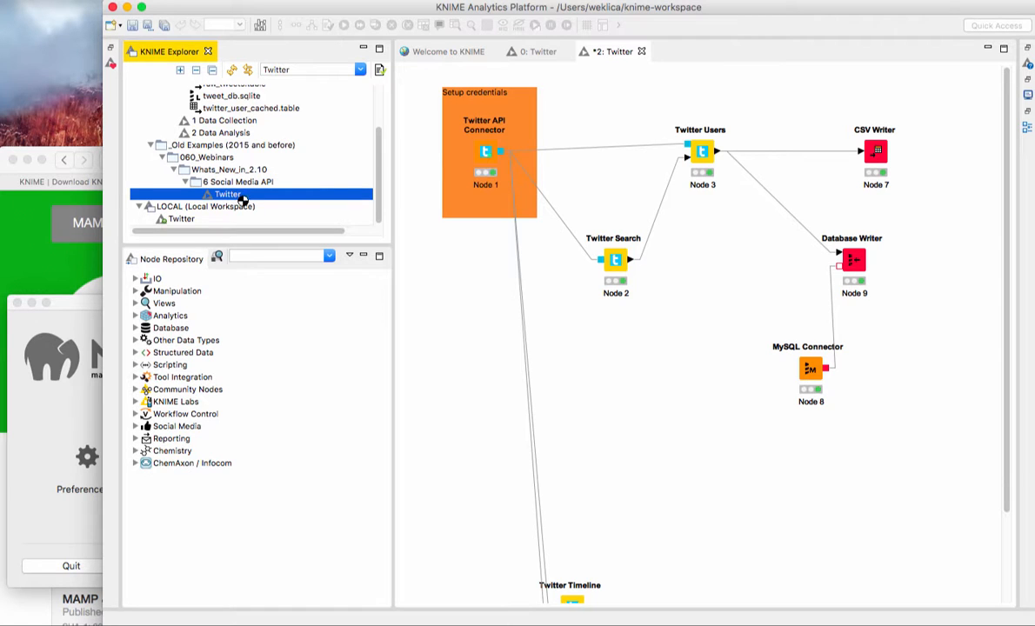
pyautogui.doubleClick(242, 196)
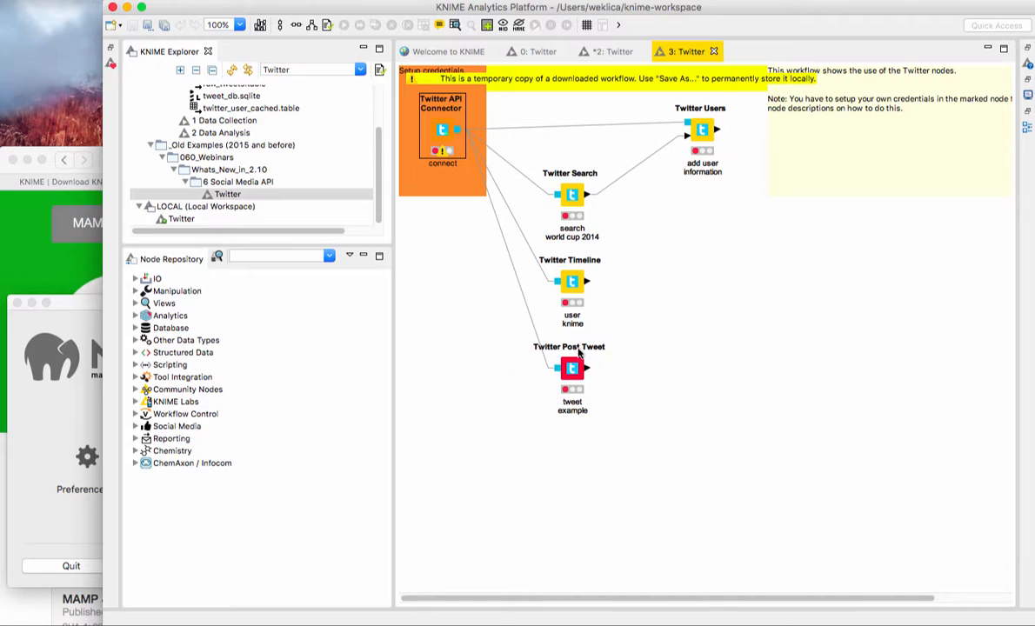
# Step: Return to the local Twitter workflow, enlarge its editor briefly, and restore the normal layout
pyautogui.click(183, 219)
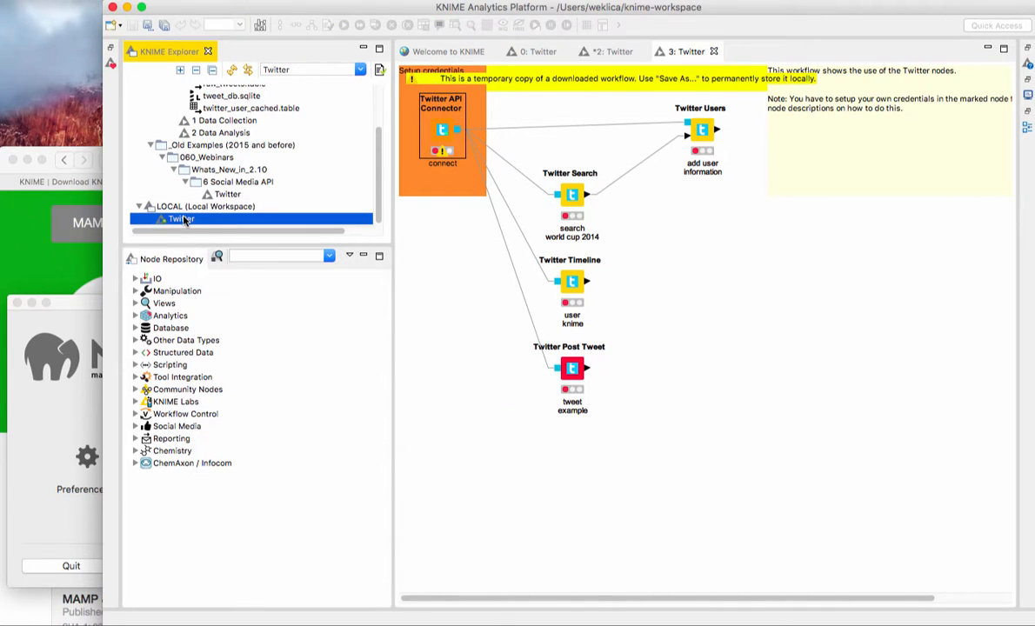
pyautogui.doubleClick(608, 52)
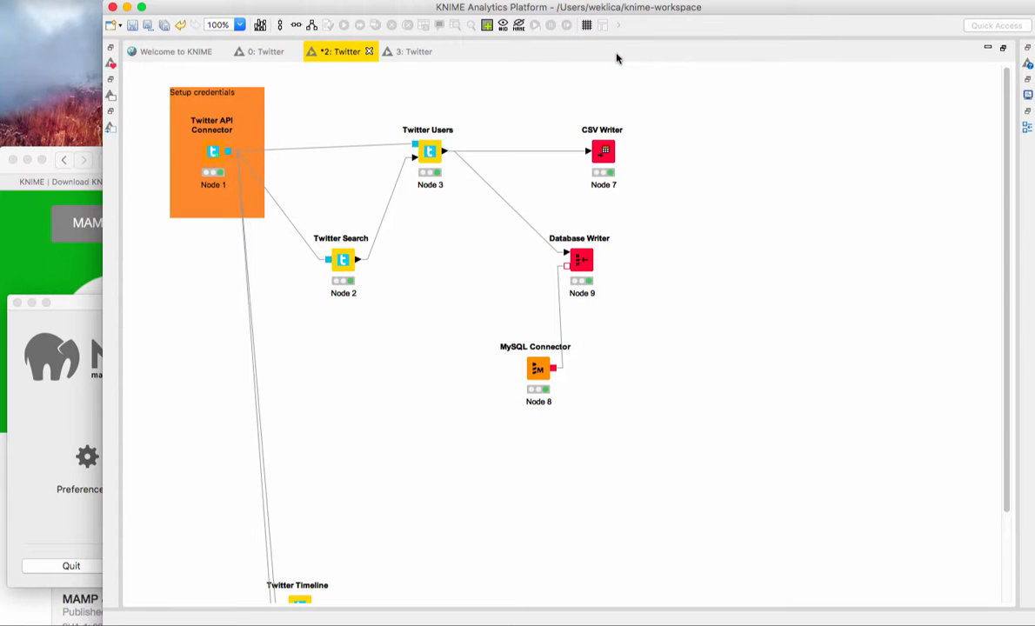
pyautogui.doubleClick(346, 51)
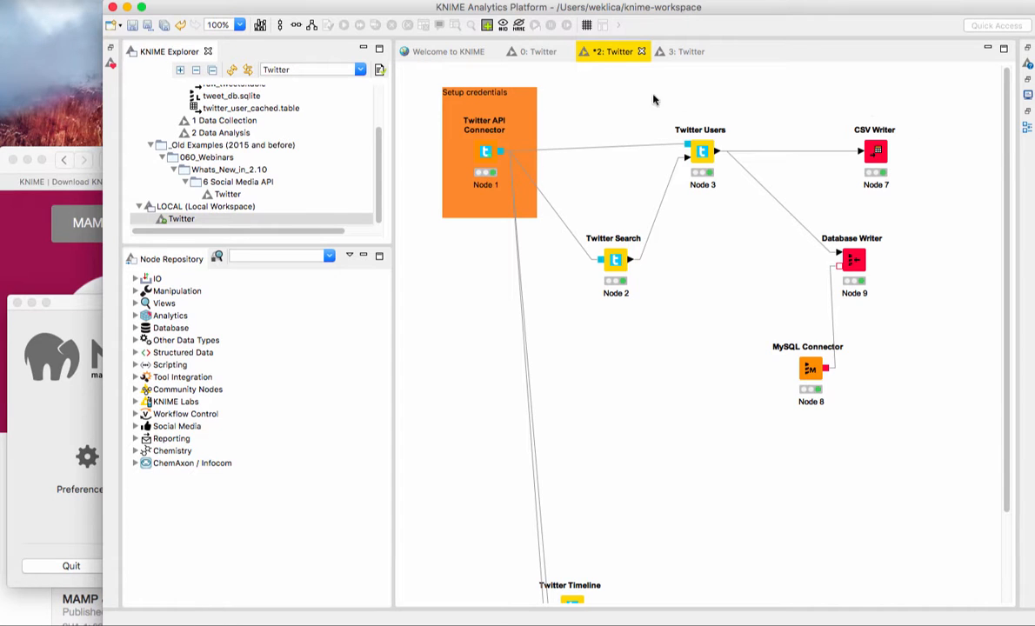
# Step: Paste the API key into the Twitter API Connector node's credentials and confirm the dialog
pyautogui.doubleClick(486, 152)
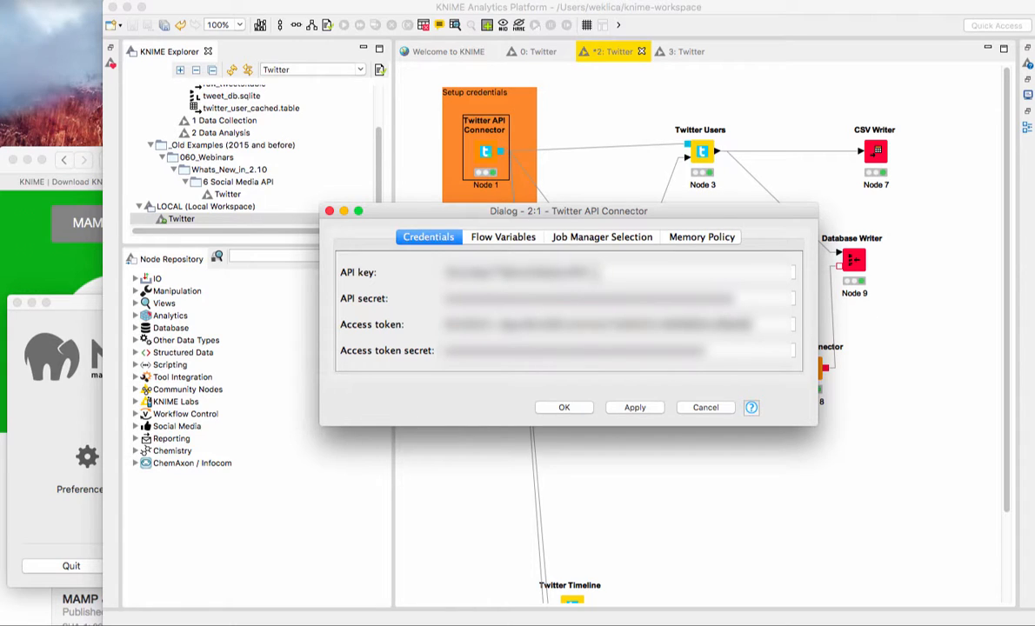
pyautogui.moveTo(591, 272); pyautogui.dragTo(441, 272)
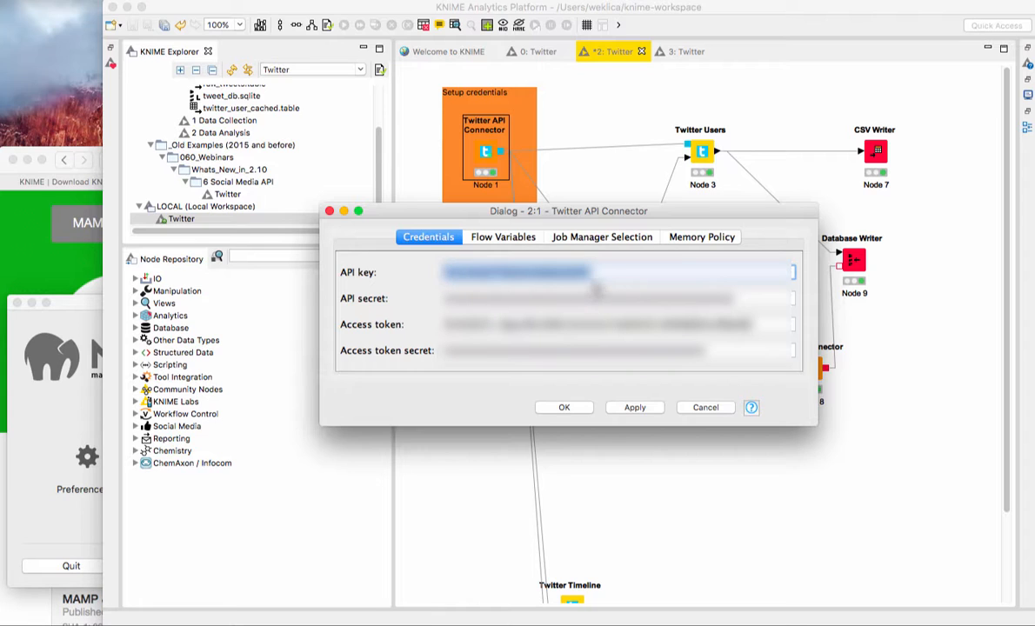
pyautogui.press('super+v')
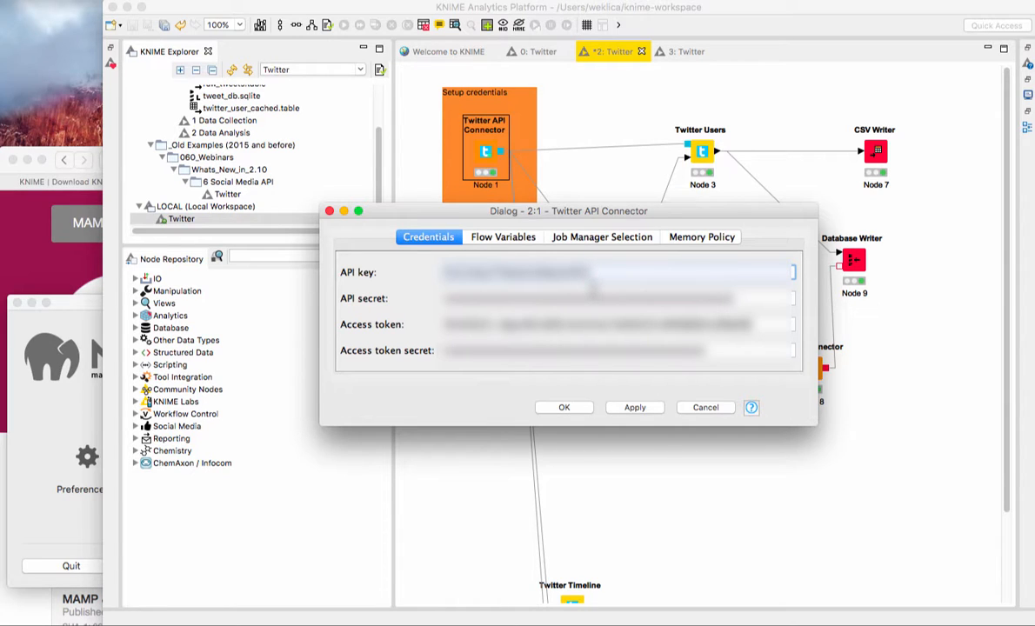
pyautogui.click(563, 407)
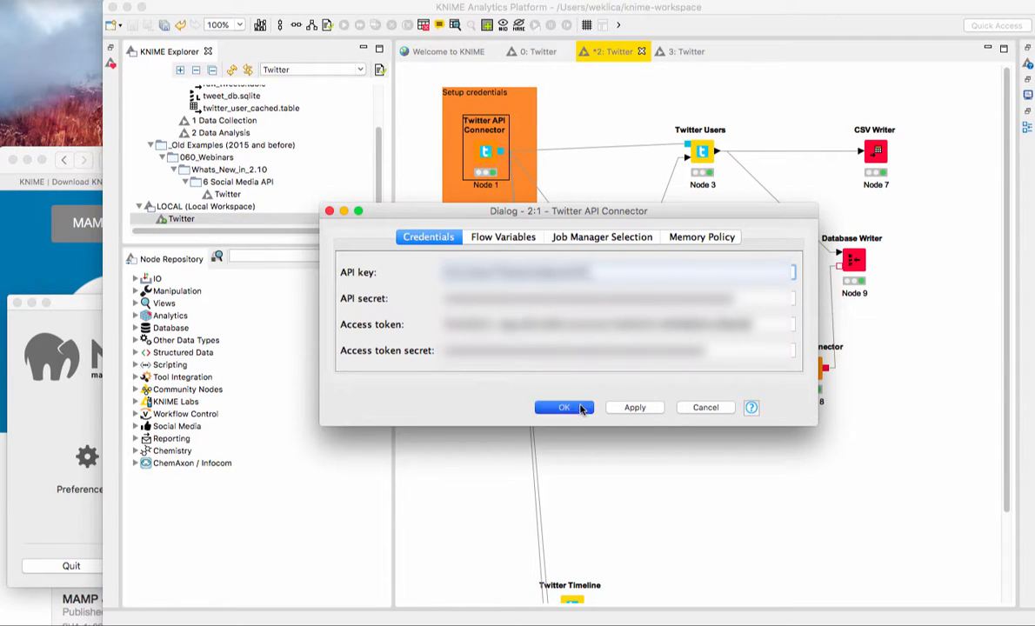
pyautogui.click(582, 207)
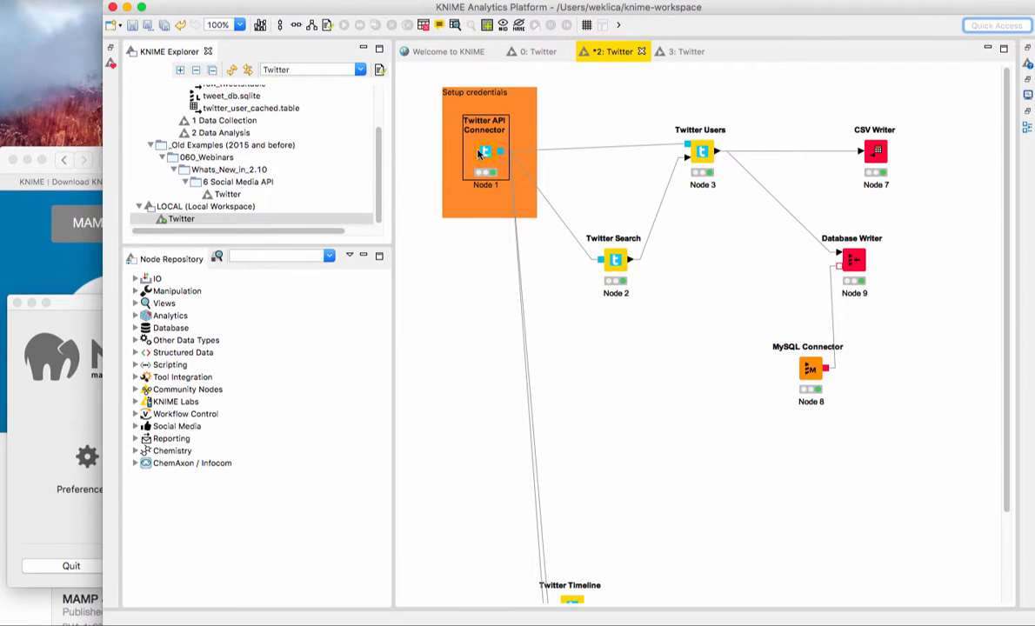
# Step: Point out the Twitter Search and Twitter Users nodes, check the search query configuration, and cancel without changes
pyautogui.click(613, 259)
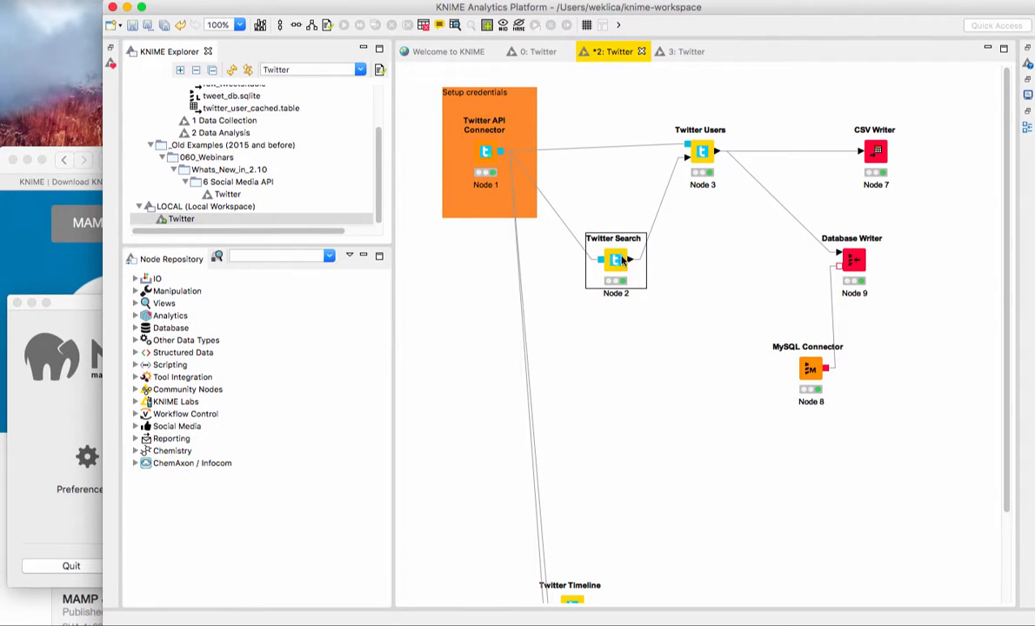
pyautogui.click(703, 152)
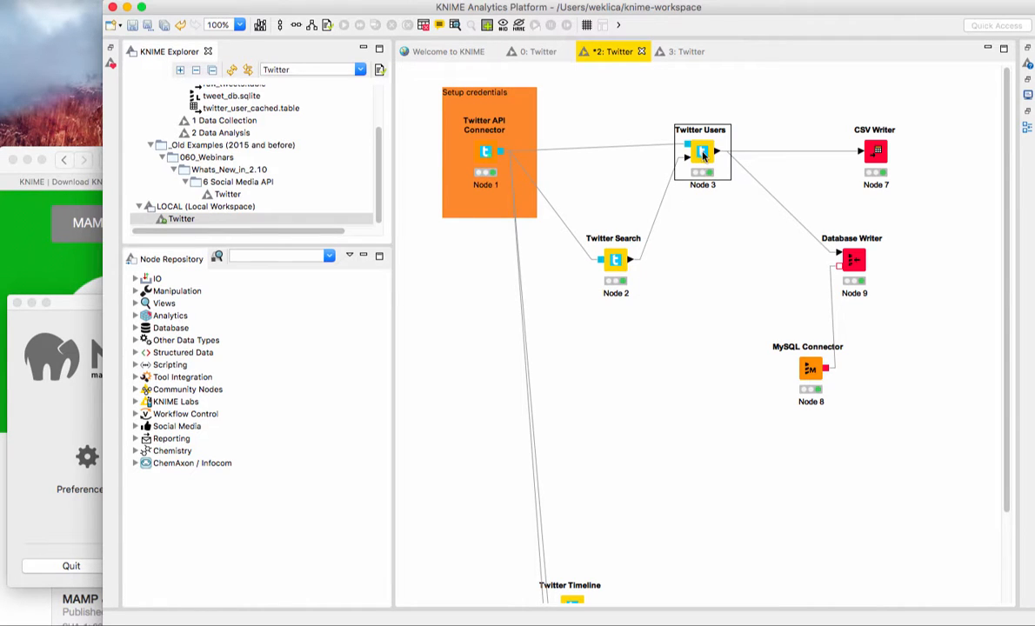
pyautogui.doubleClick(619, 266)
pyautogui.click(486, 193)
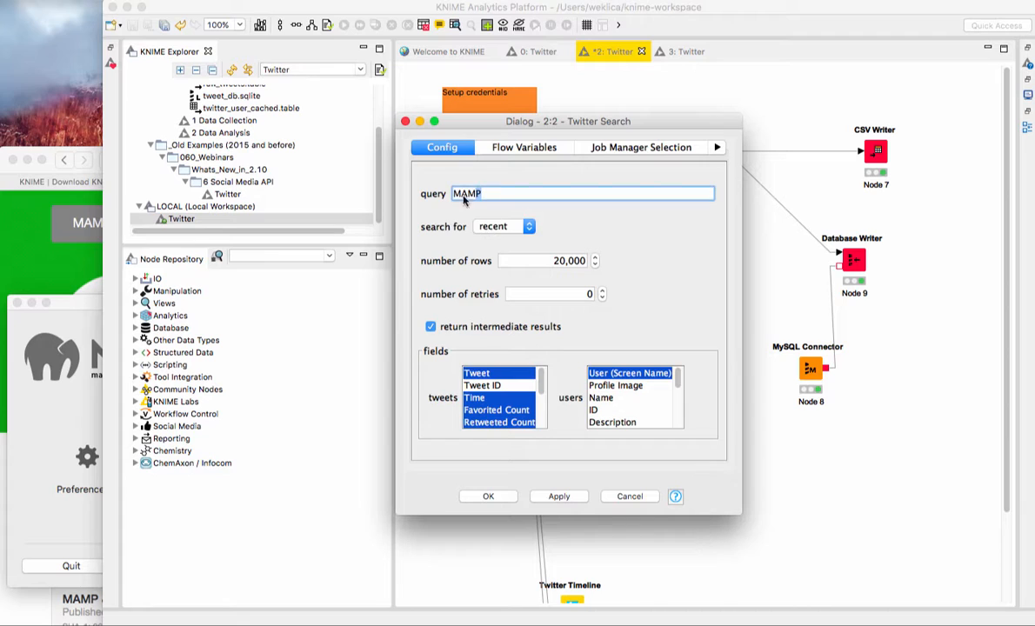
pyautogui.moveTo(486, 193); pyautogui.dragTo(440, 197)
pyautogui.click(496, 194)
pyautogui.click(628, 496)
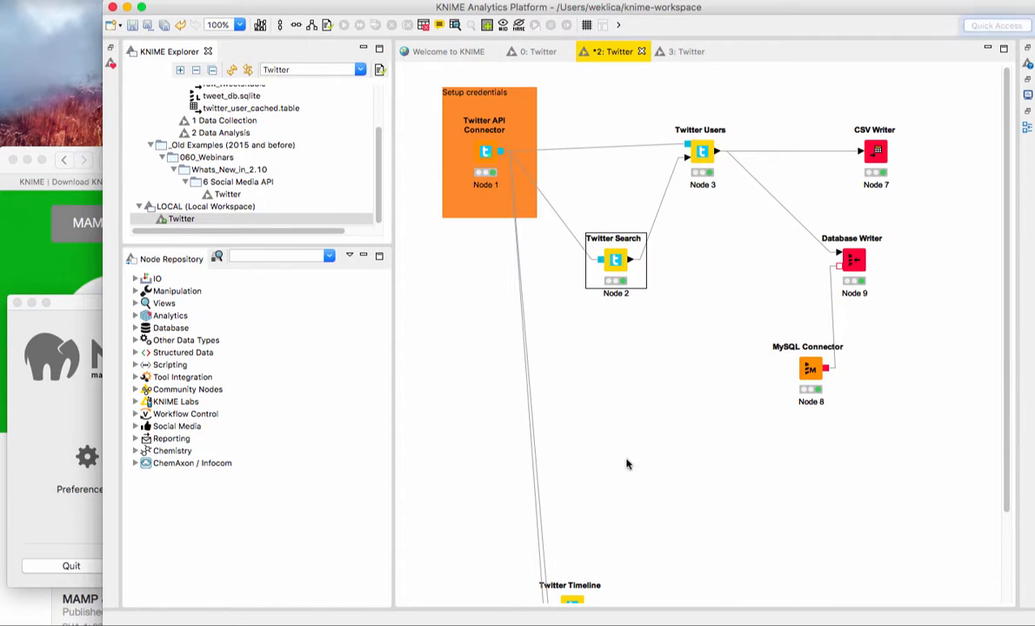
# Step: Check the Twitter Users node's configuration, cancel without changes, and point out the CSV Writer node
pyautogui.doubleClick(699, 153)
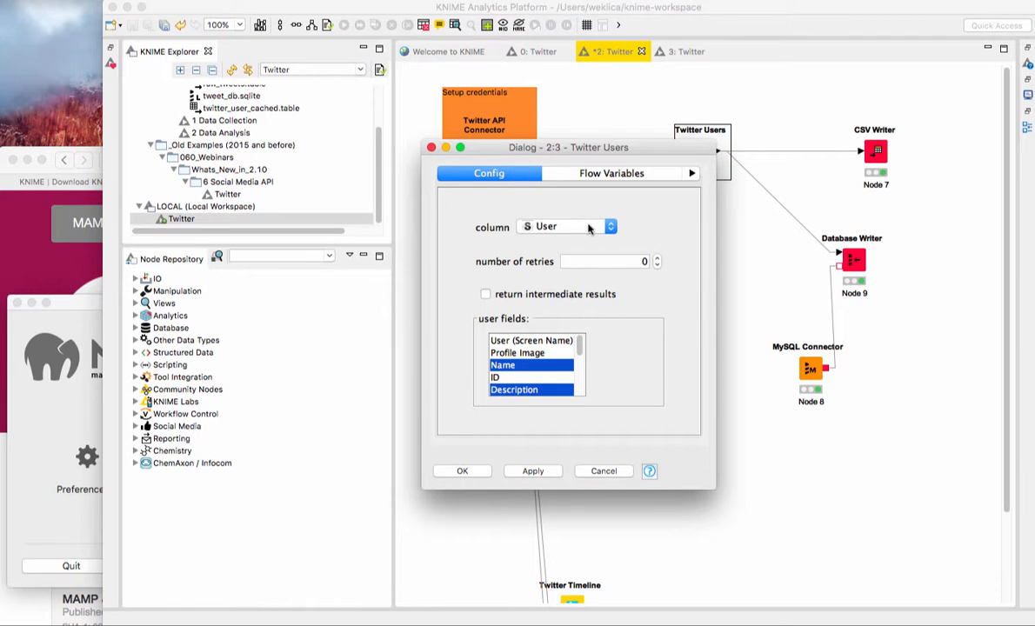
pyautogui.click(604, 472)
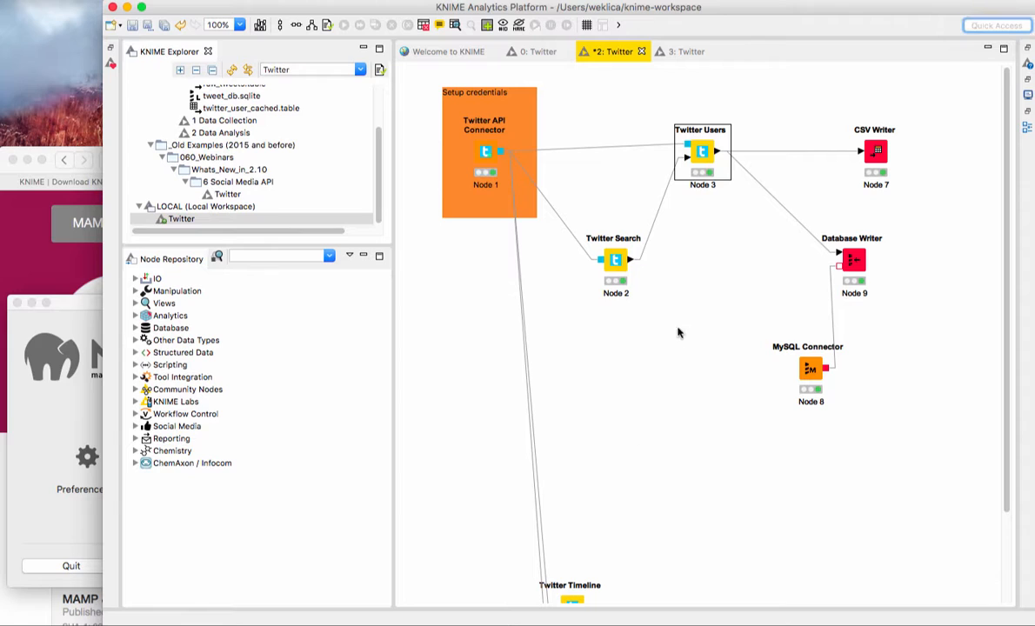
pyautogui.click(876, 151)
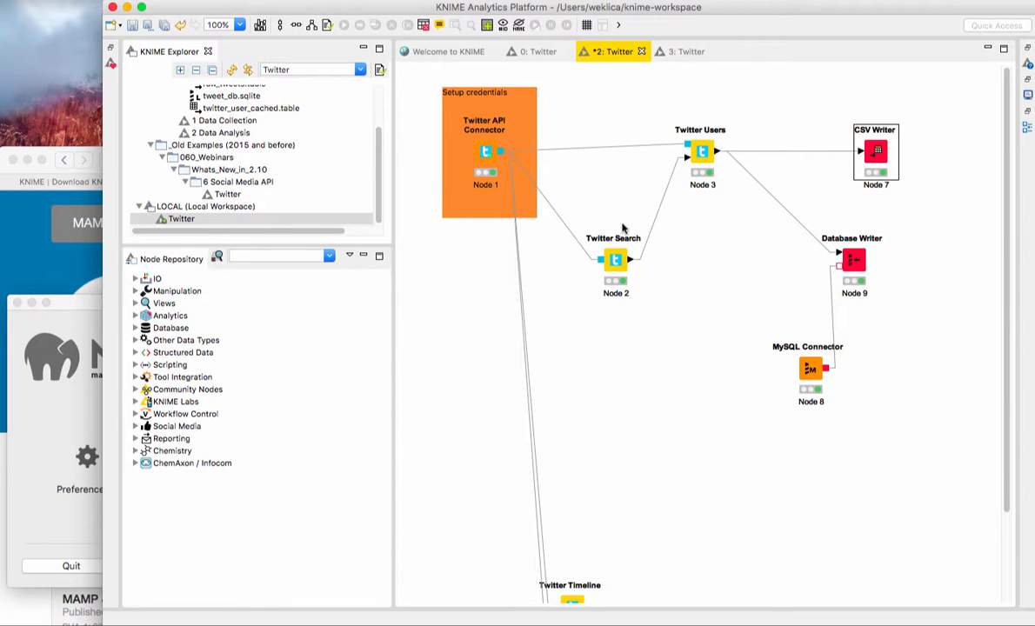
# Step: In the temporary example Twitter workflow, move Twitter Timeline and Twitter Post Tweet lower, and place Twitter Users level with Twitter Search
pyautogui.click(227, 194)
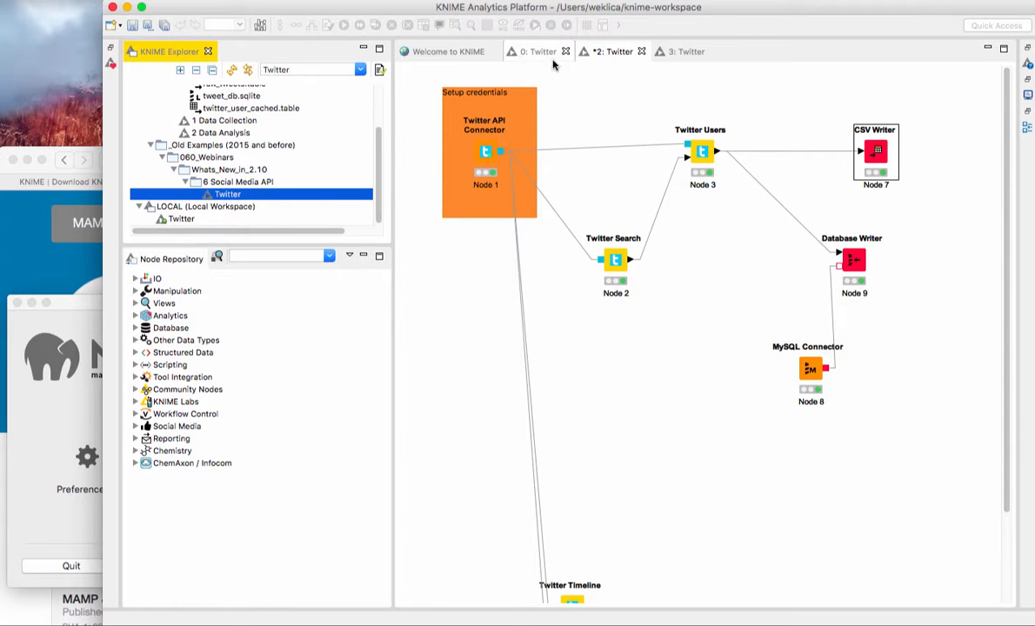
pyautogui.click(683, 52)
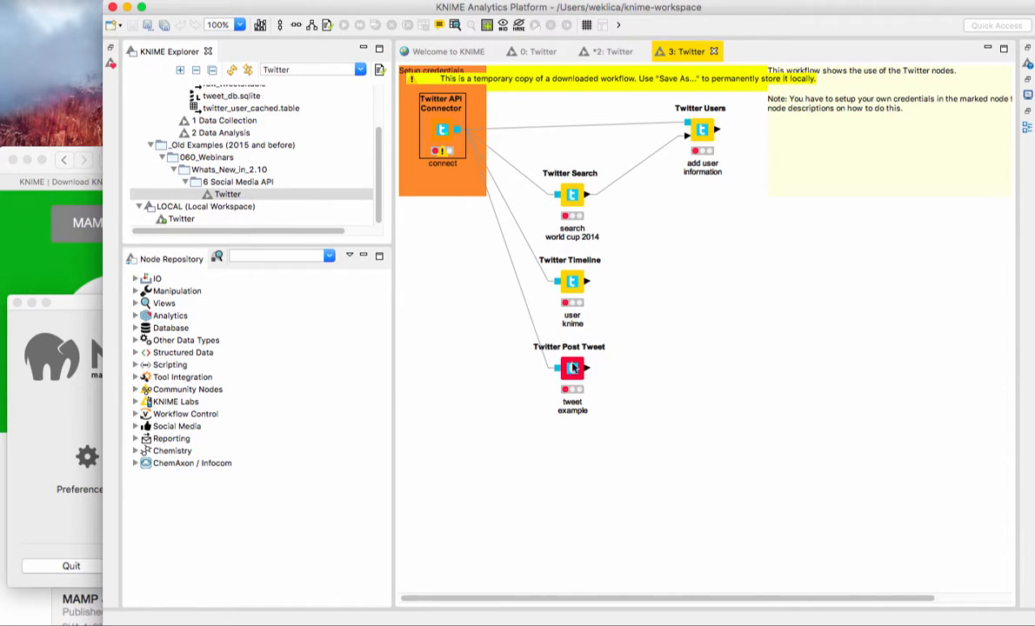
pyautogui.moveTo(650, 292); pyautogui.dragTo(567, 350)
pyautogui.moveTo(572, 296); pyautogui.dragTo(484, 469)
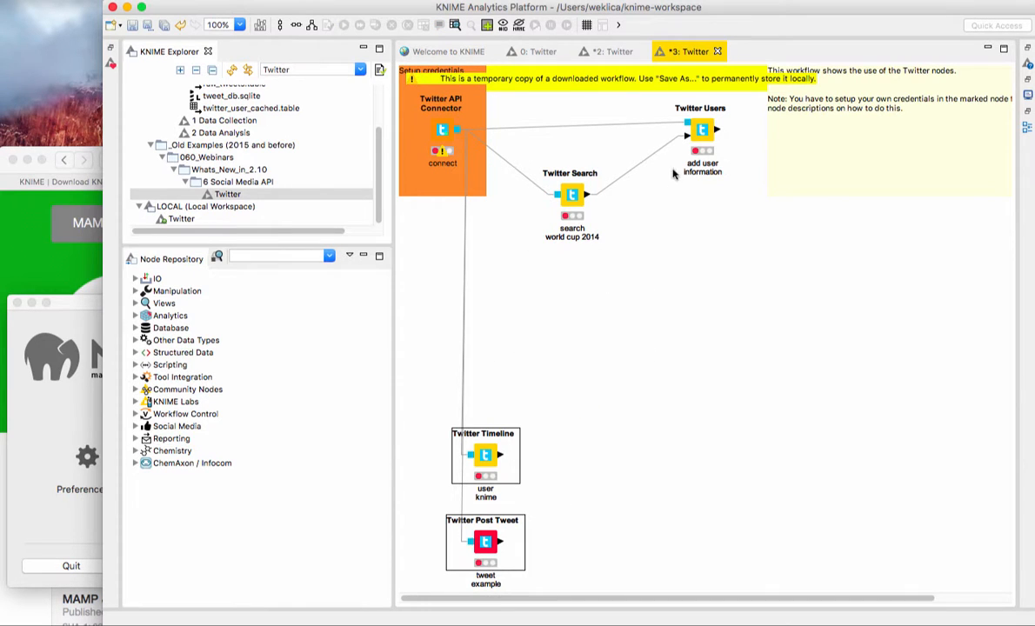
pyautogui.moveTo(701, 108); pyautogui.dragTo(703, 173)
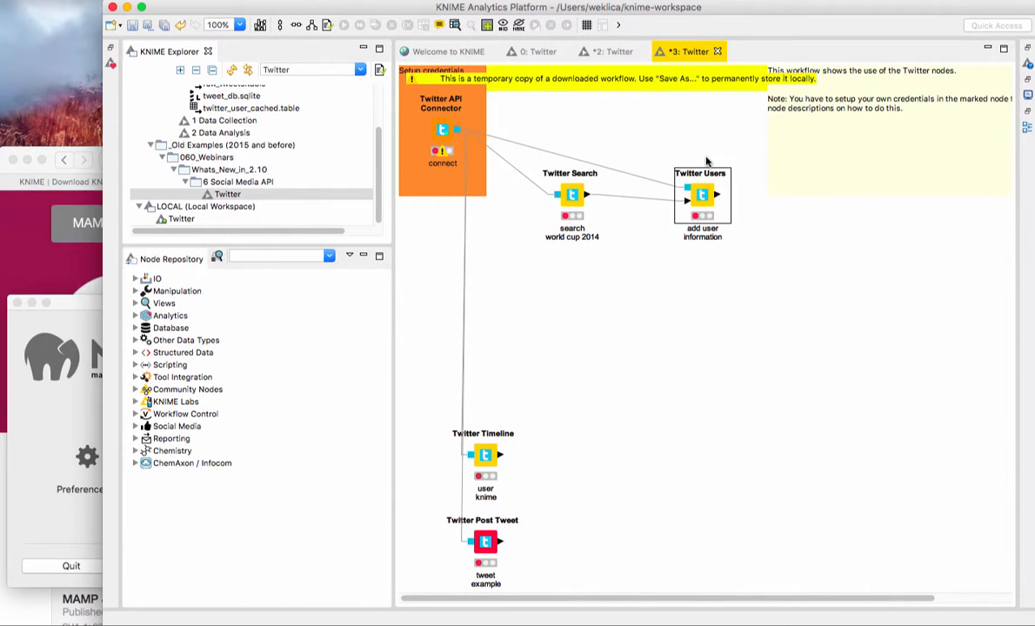
# Step: Return to the local Twitter workflow and highlight its CSV Writer, Database Writer and MySQL Connector nodes together
pyautogui.click(613, 51)
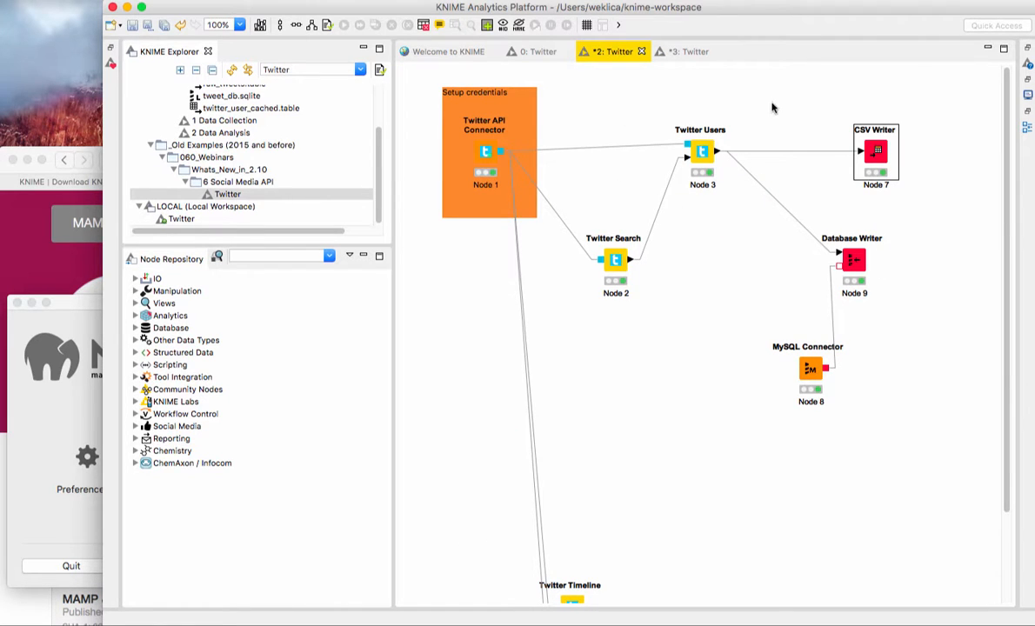
pyautogui.moveTo(772, 107); pyautogui.dragTo(921, 443)
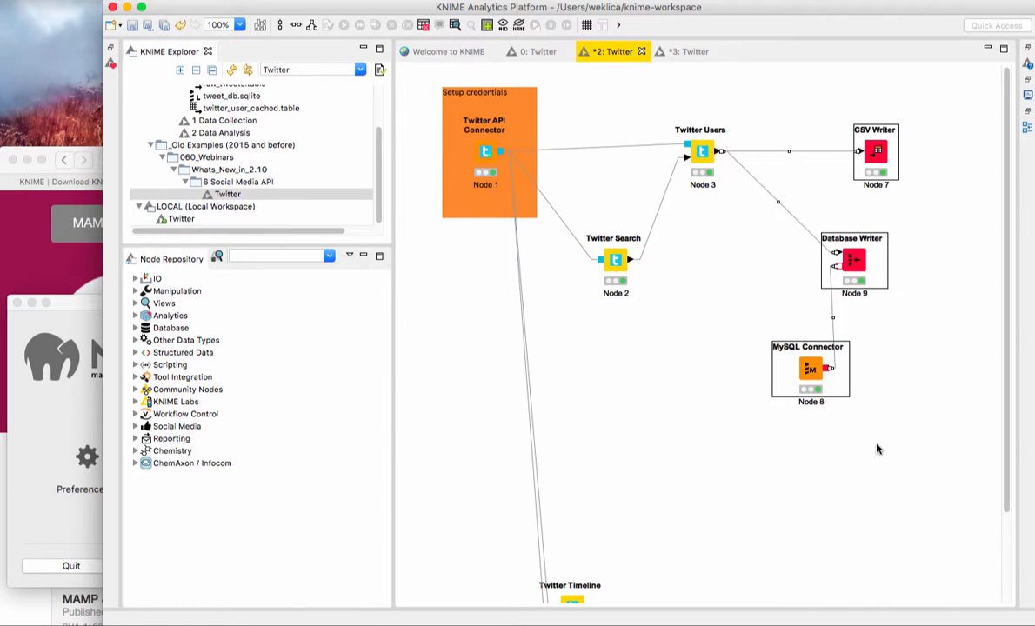
pyautogui.click(877, 446)
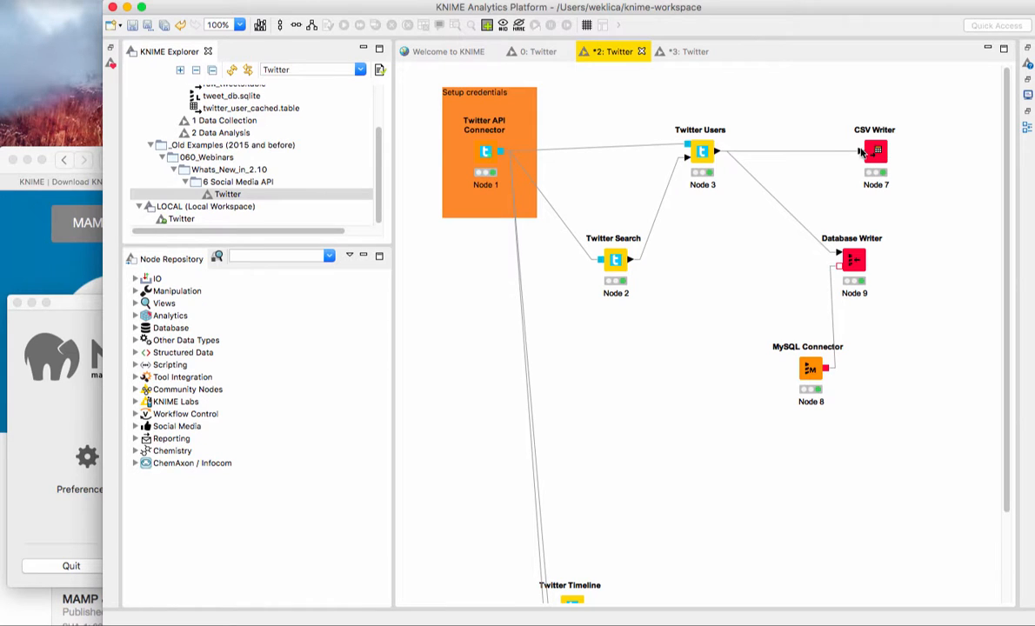
# Step: Switch to ChartPoint in the Safari browser and enlarge the window to fill the screen
pyautogui.moveTo(485, 613)
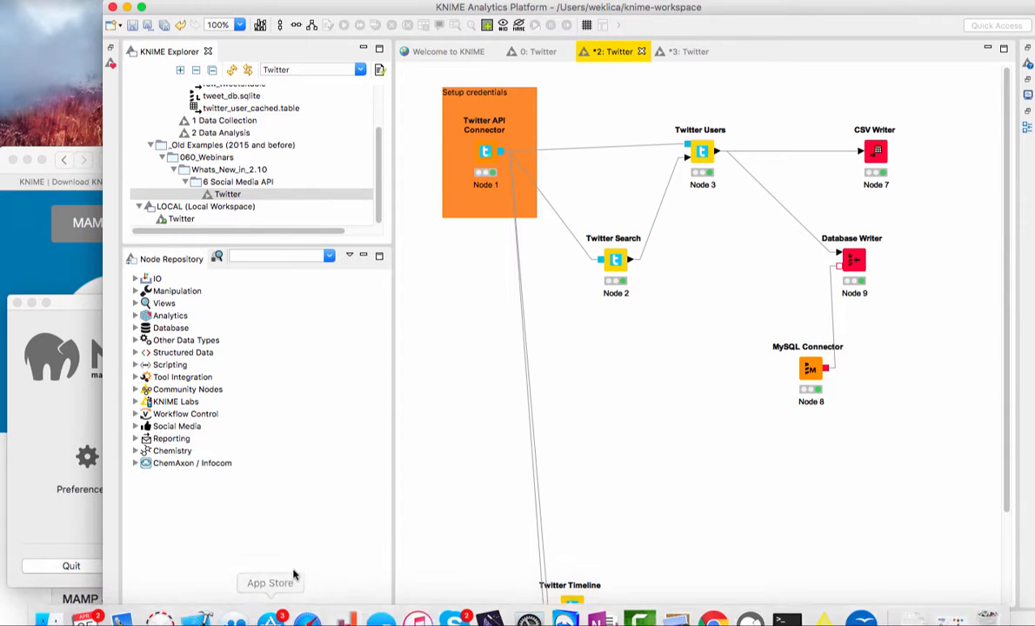
pyautogui.click(31, 259)
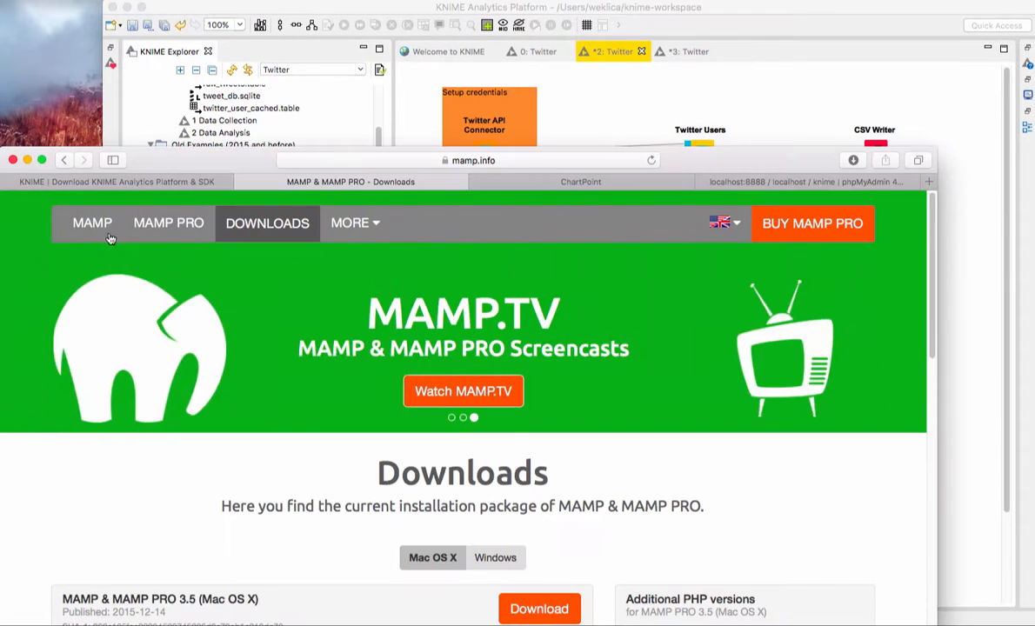
pyautogui.moveTo(199, 159); pyautogui.dragTo(208, 13)
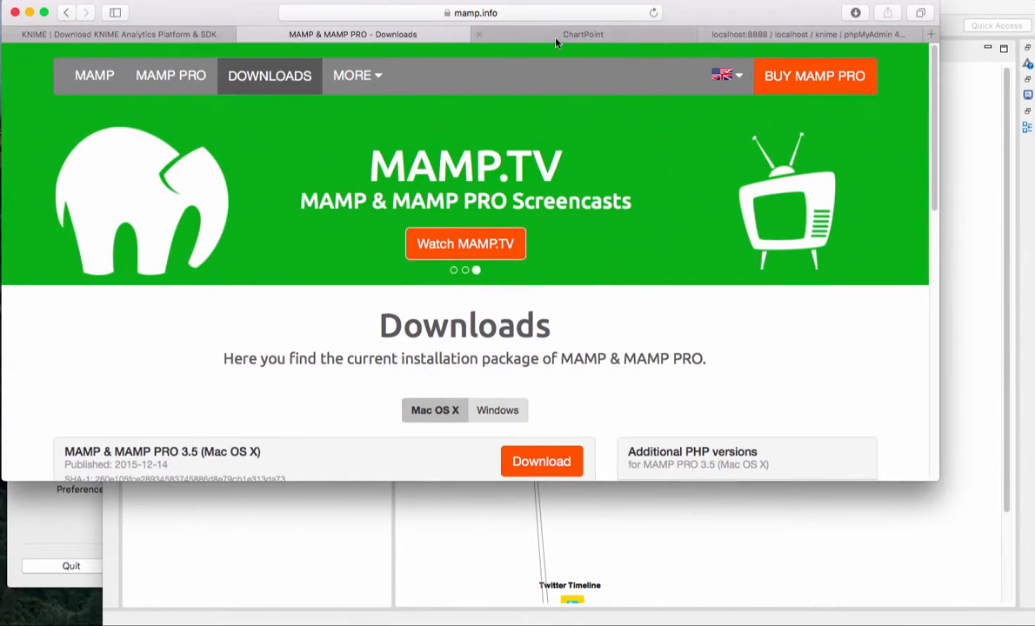
pyautogui.click(554, 35)
pyautogui.moveTo(935, 477); pyautogui.dragTo(1006, 611)
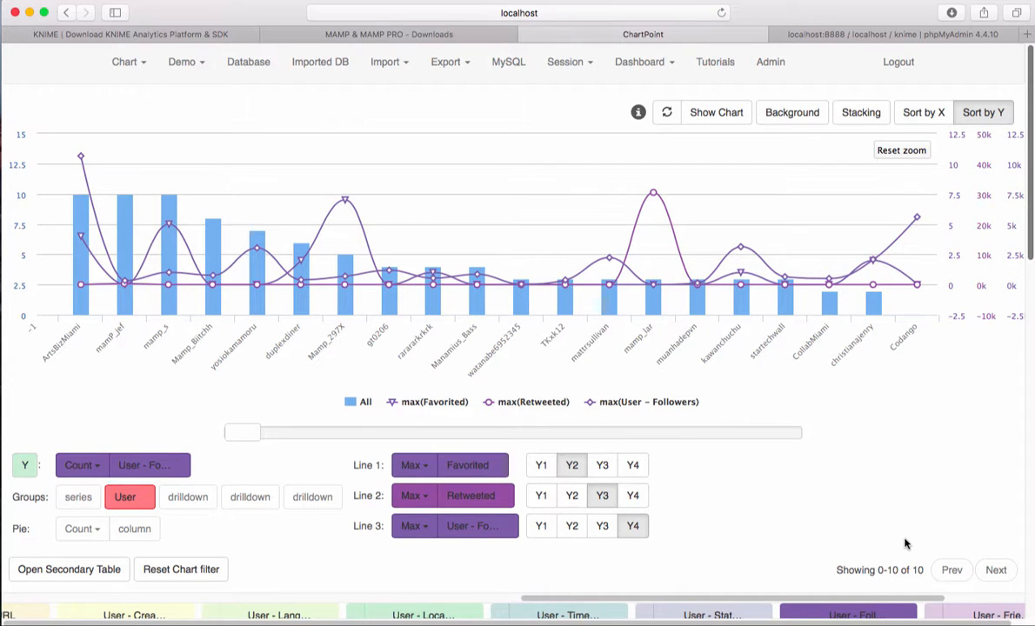
# Step: Upload Twitter.csv from the Desktop as a CSV import
pyautogui.click(387, 65)
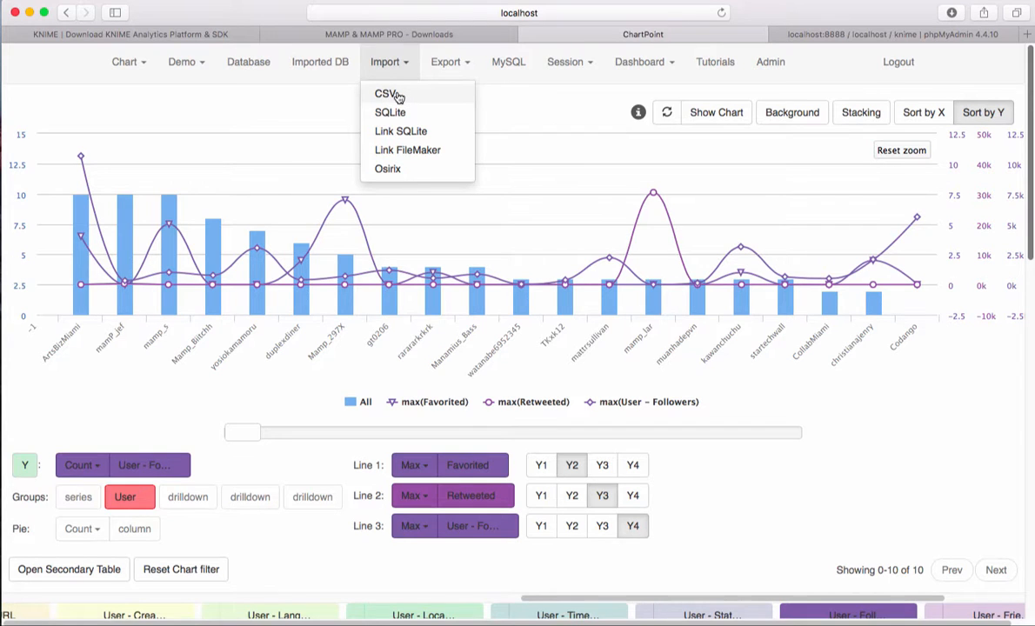
pyautogui.click(388, 94)
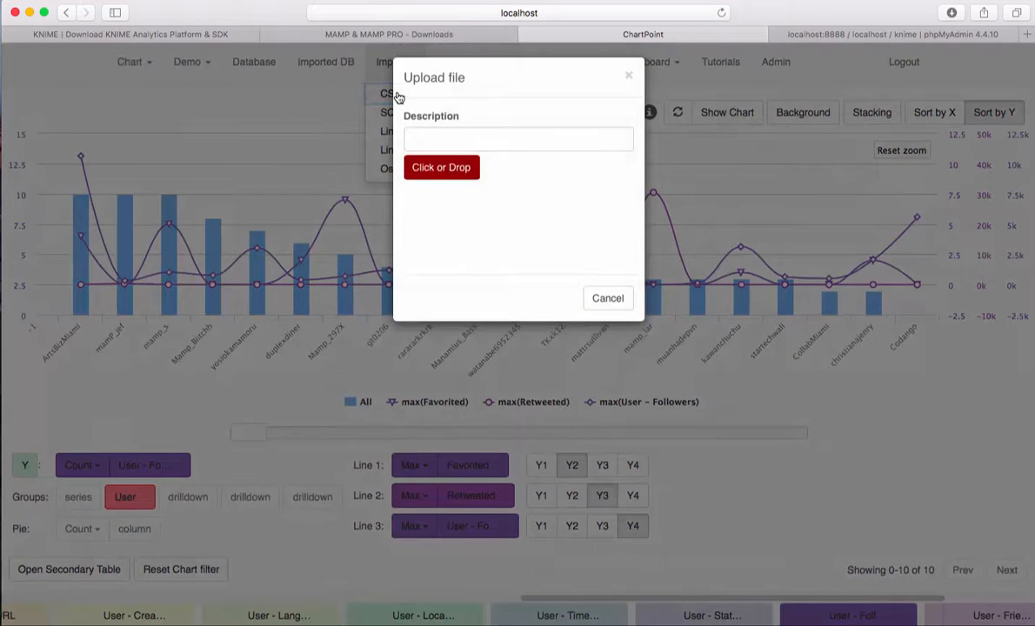
pyautogui.click(442, 177)
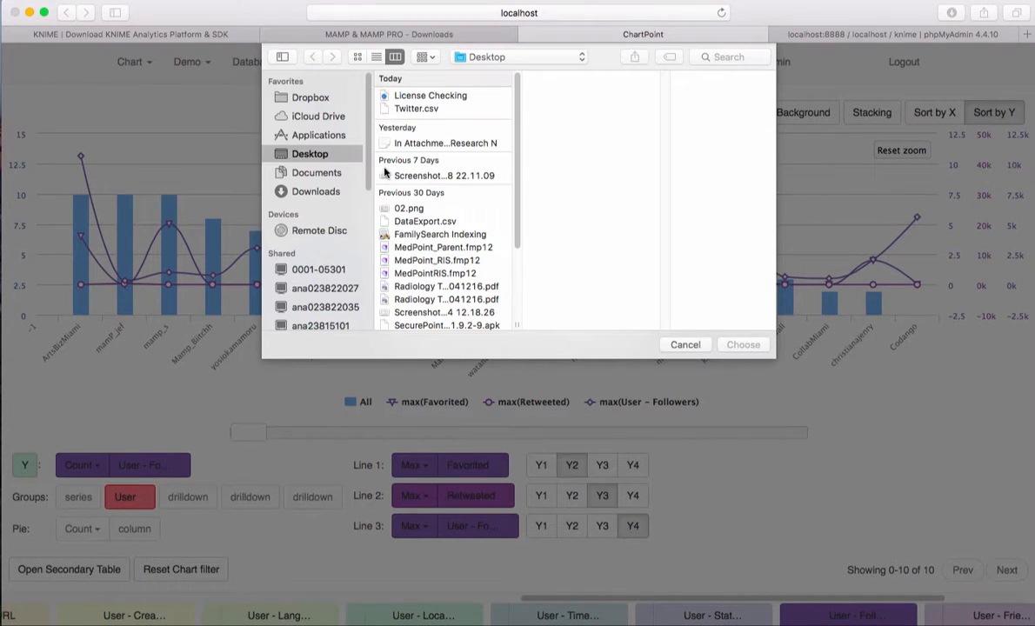
pyautogui.click(414, 110)
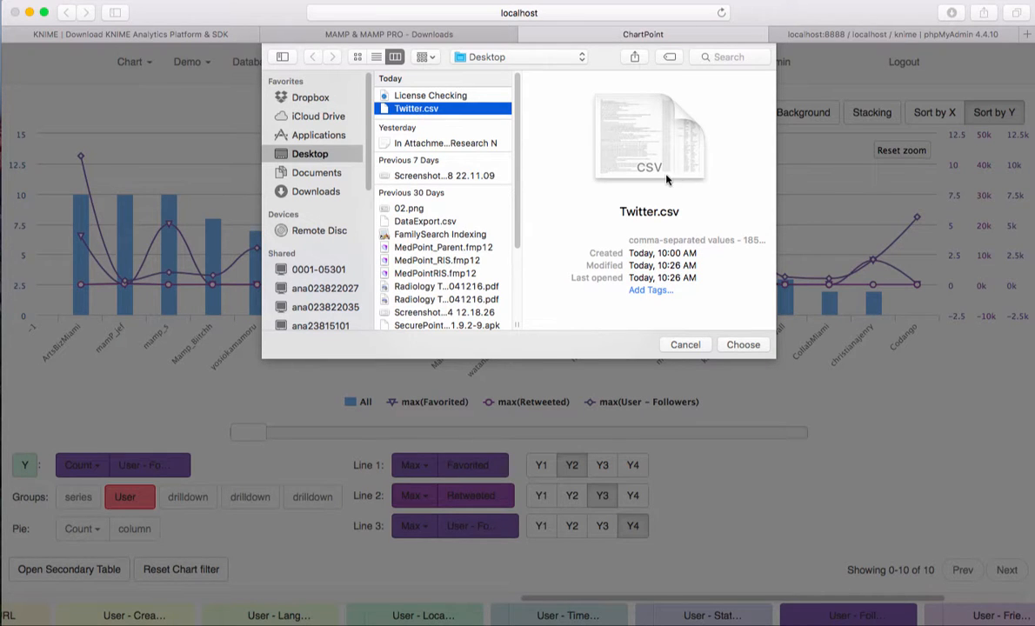
pyautogui.click(752, 346)
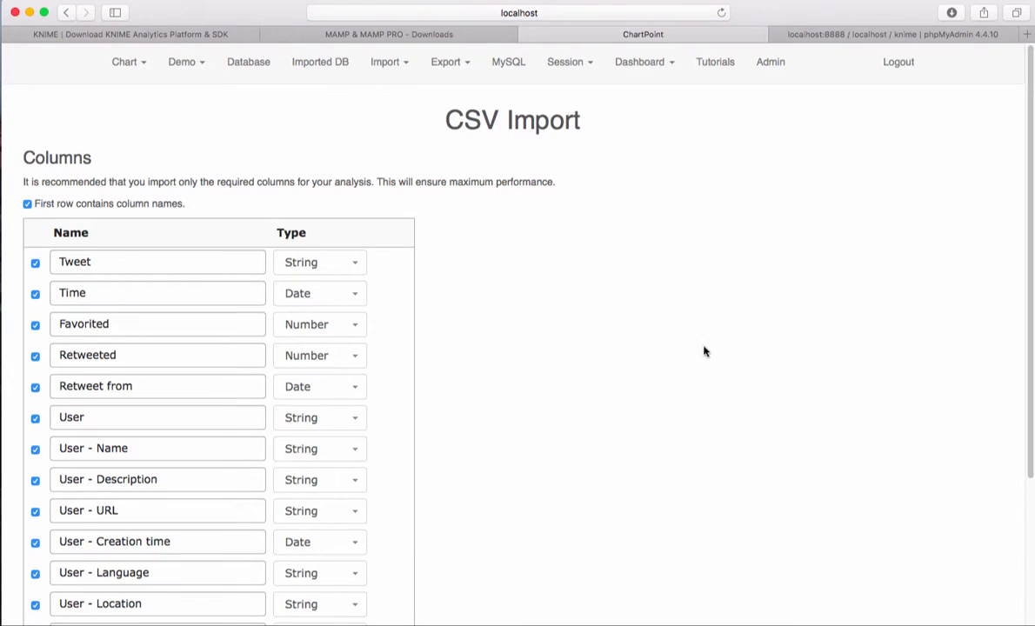
# Step: Review the detected columns and types, import them all, and open the imported table
pyautogui.scroll(-5, 163, 310)
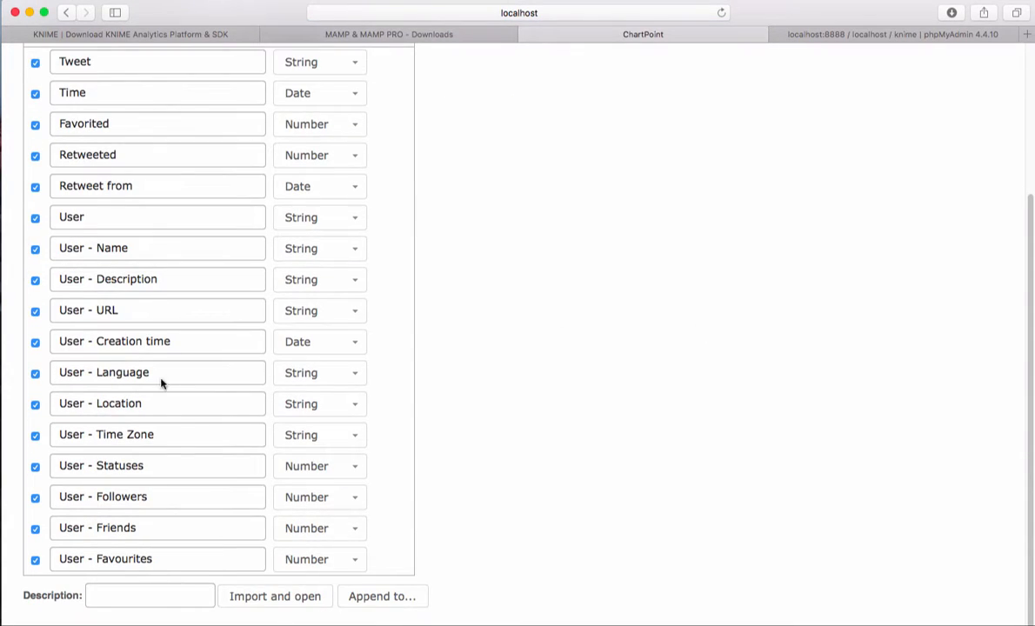
pyautogui.scroll(5, 165, 309)
pyautogui.scroll(-5, 139, 283)
pyautogui.scroll(5, 348, 382)
pyautogui.scroll(-5, 356, 379)
pyautogui.click(277, 598)
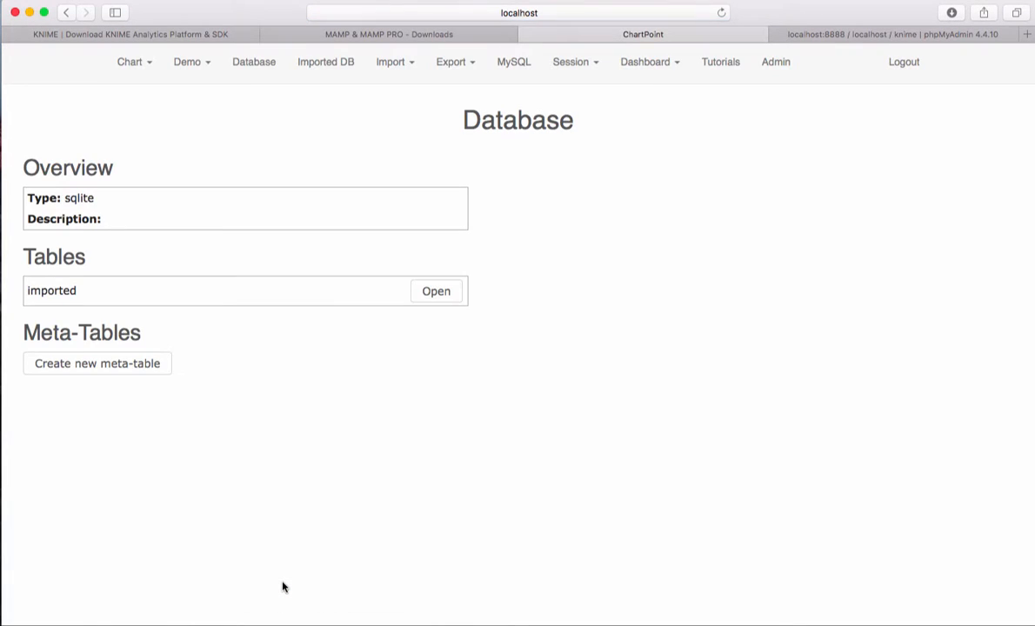
pyautogui.click(442, 295)
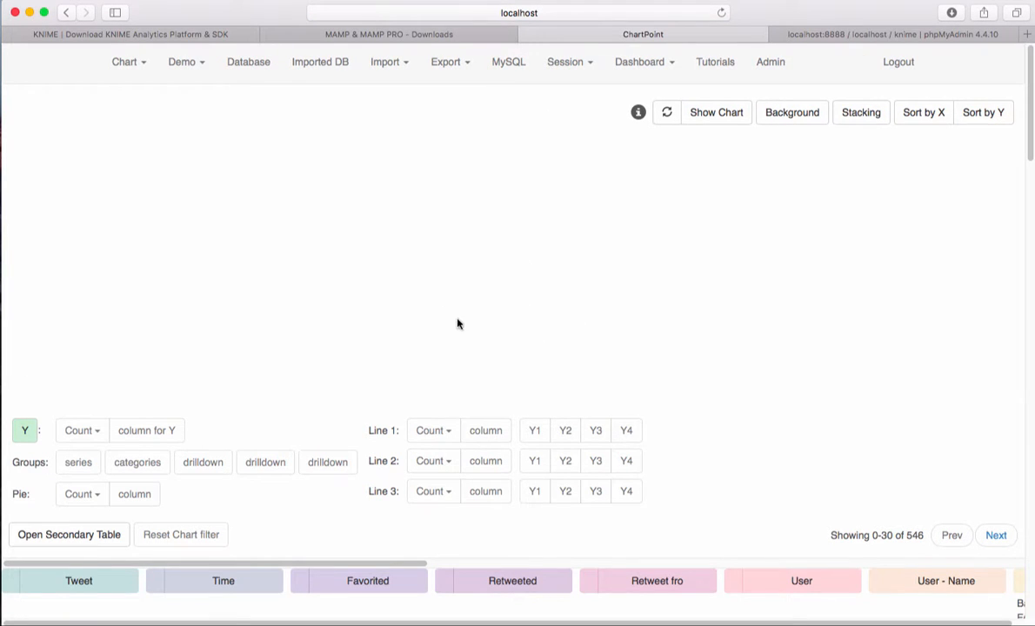
# Step: Chart the count of Time with Time grouped by Weekdays as categories, and sort the bars by X
pyautogui.scroll(-2, 302, 548)
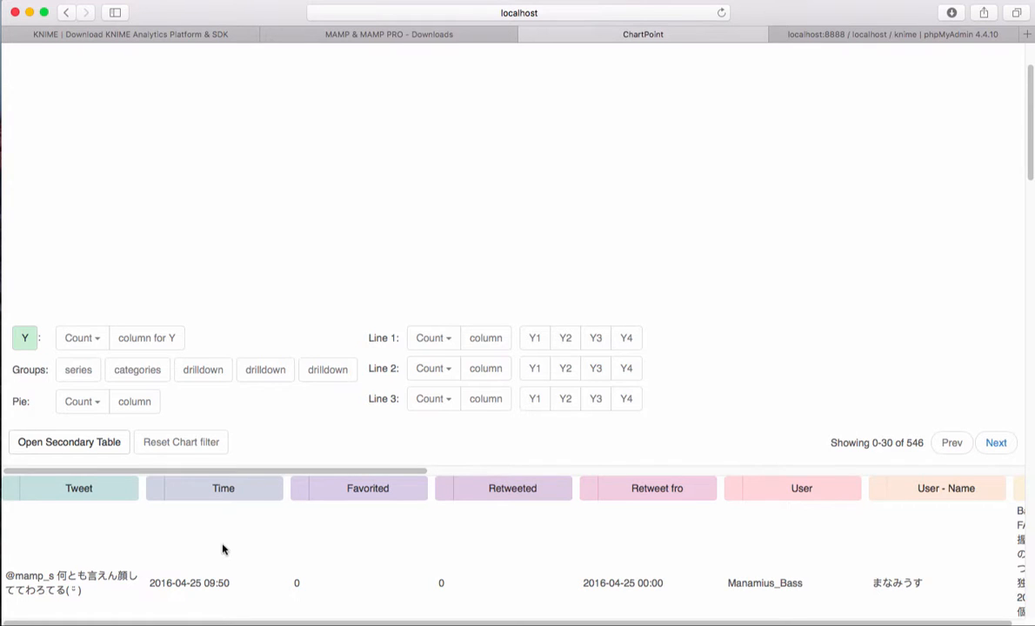
pyautogui.scroll(2, 222, 553)
pyautogui.moveTo(208, 581); pyautogui.dragTo(145, 433)
pyautogui.moveTo(219, 580); pyautogui.dragTo(141, 467)
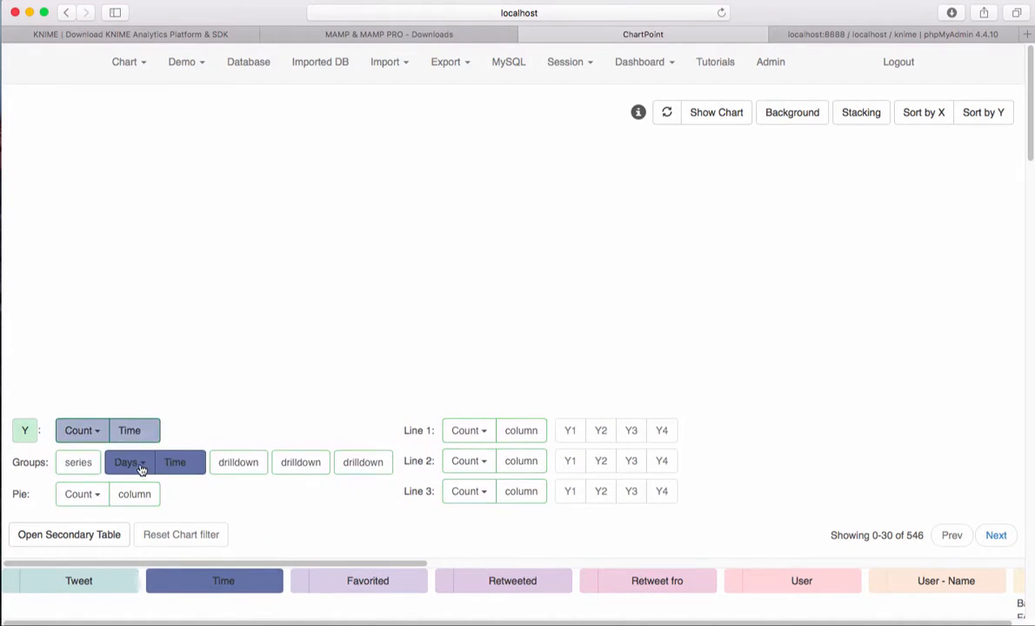
pyautogui.click(141, 469)
pyautogui.click(139, 511)
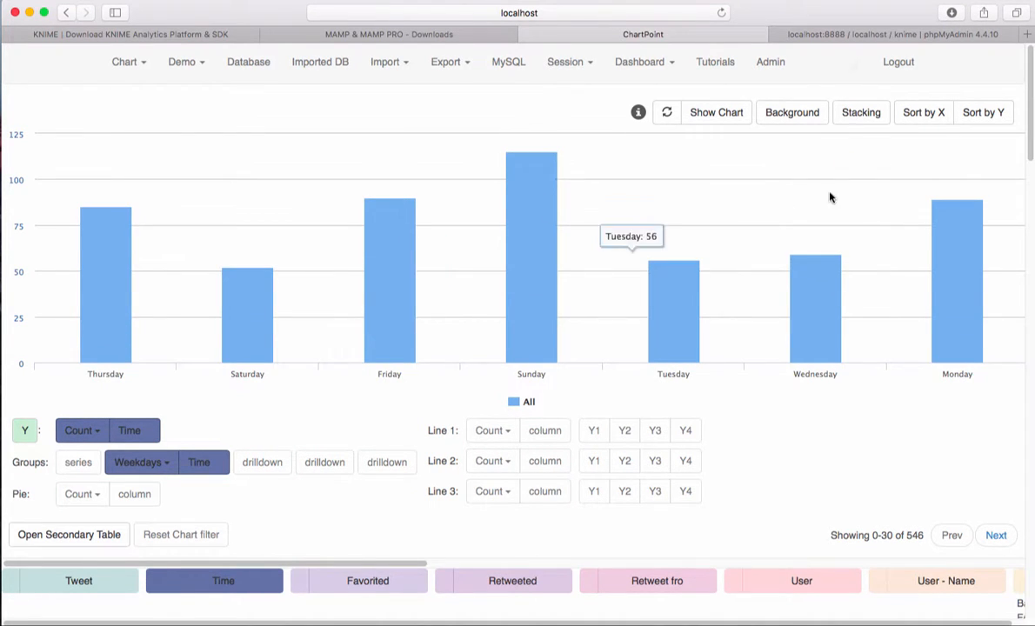
pyautogui.click(923, 113)
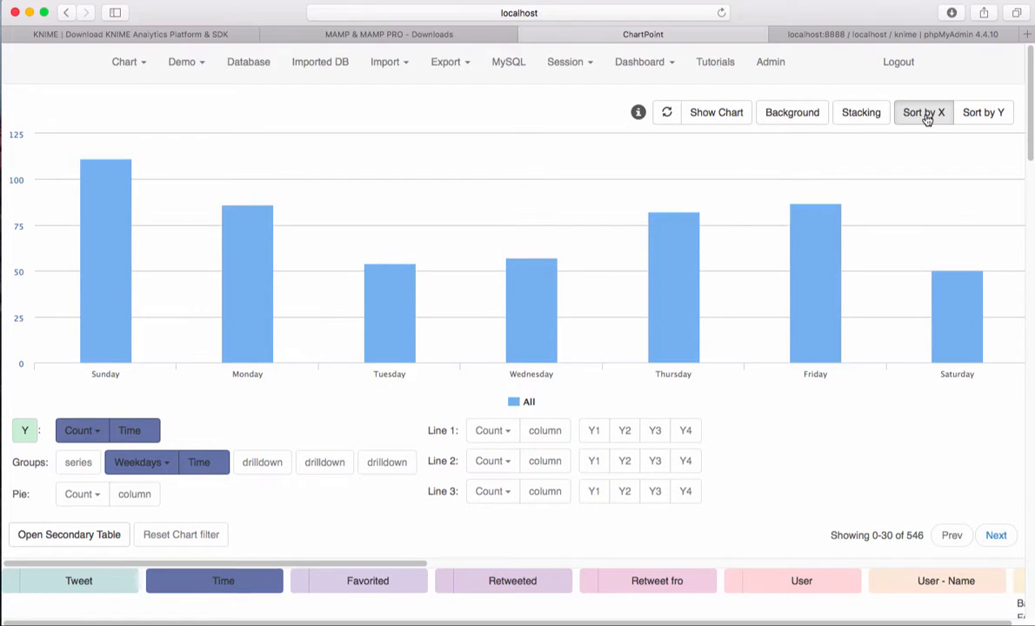
# Step: Set User as the chart's category and Time grouped by Weekdays as its series
pyautogui.scroll(-3, 556, 461)
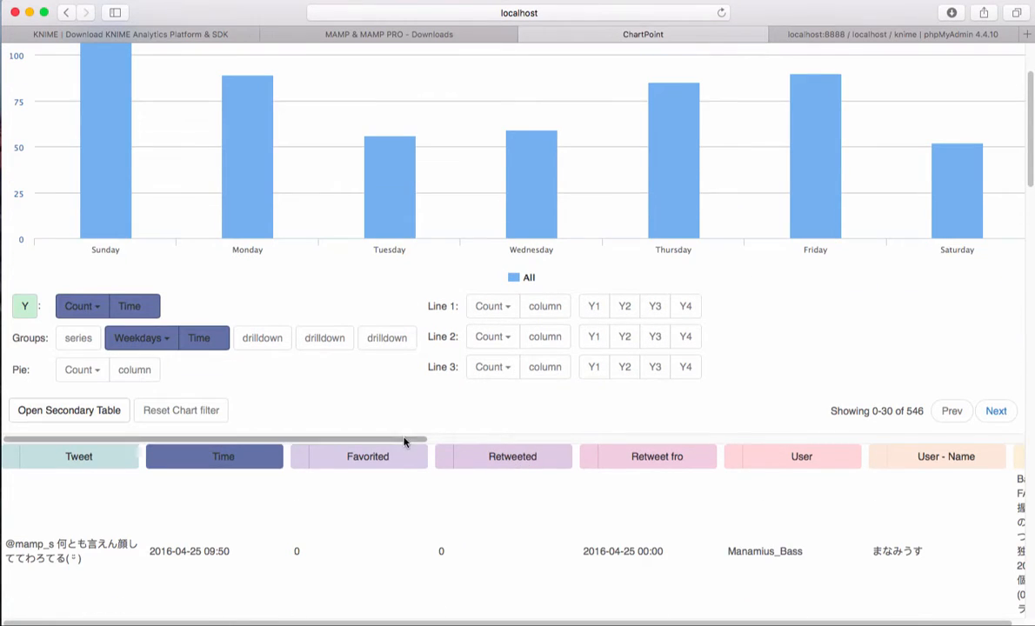
pyautogui.hscroll(5, 409, 439)
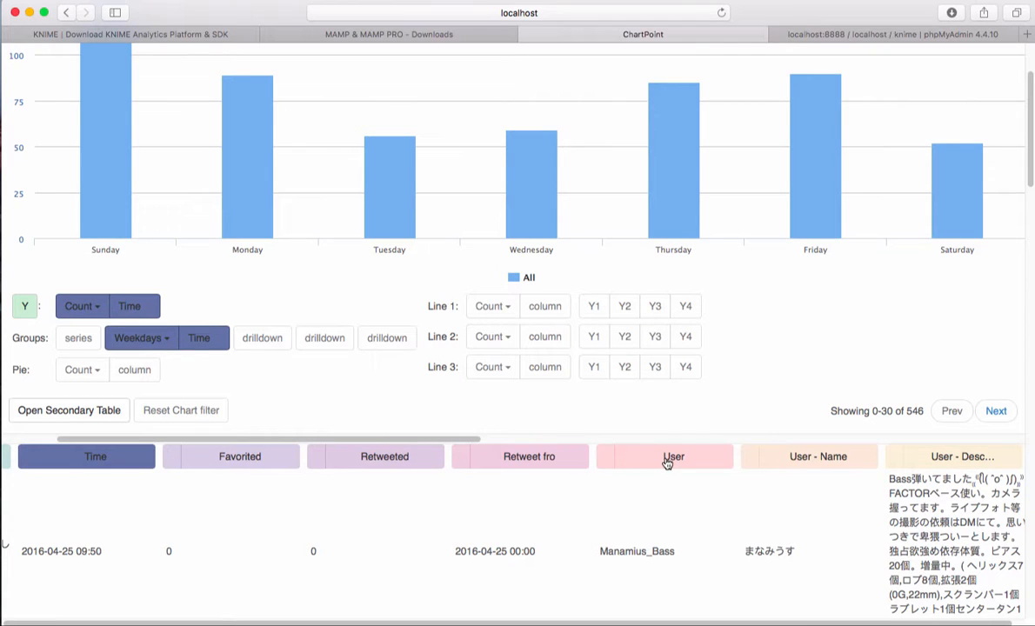
pyautogui.moveTo(461, 439); pyautogui.dragTo(441, 439)
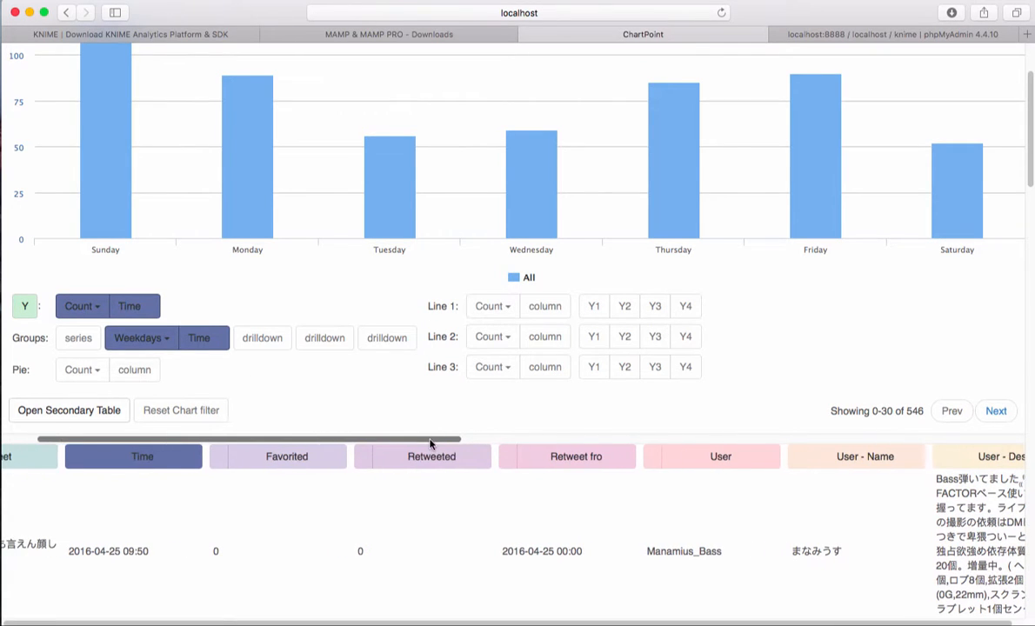
pyautogui.moveTo(681, 469); pyautogui.dragTo(201, 345)
pyautogui.moveTo(142, 456); pyautogui.dragTo(80, 343)
pyautogui.click(80, 343)
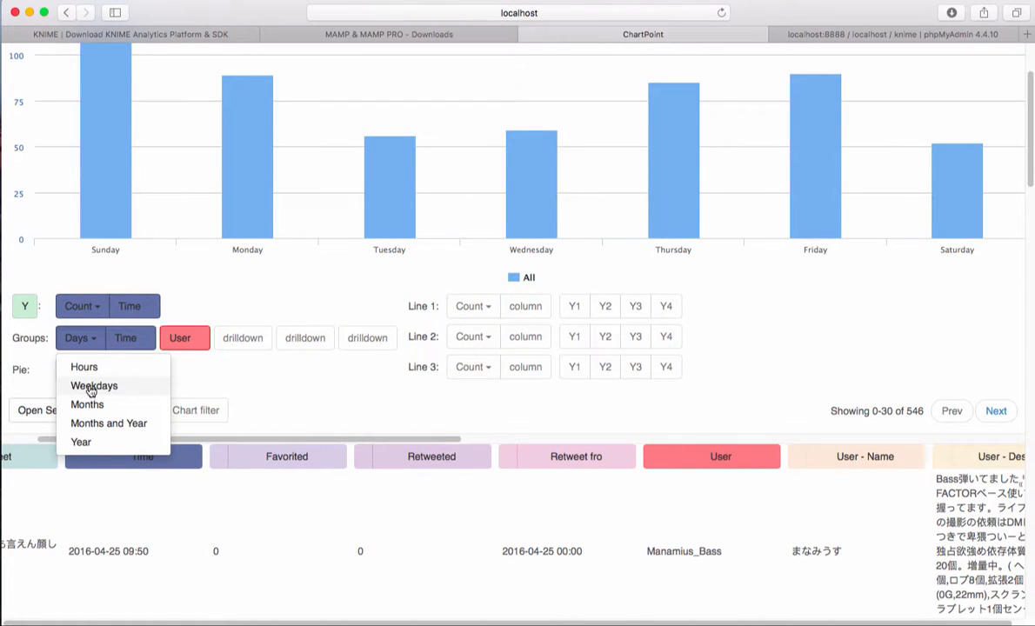
pyautogui.click(90, 388)
# Step: Zoom the chart in on the first few users and examine their tweet counts per weekday
pyautogui.scroll(3, 287, 409)
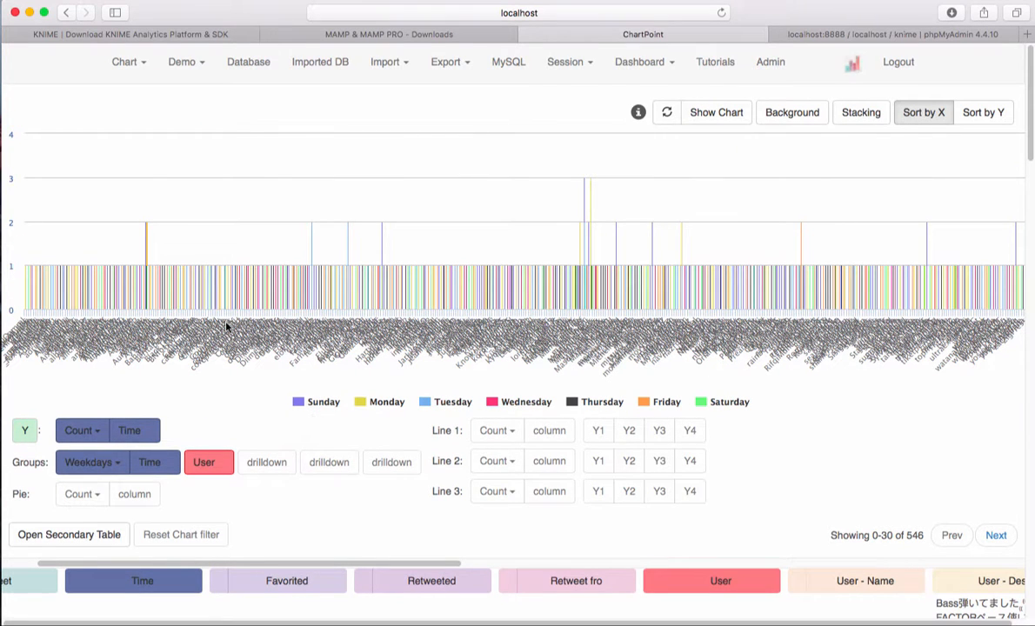
pyautogui.moveTo(344, 209)
pyautogui.moveTo(46, 173); pyautogui.dragTo(15, 171)
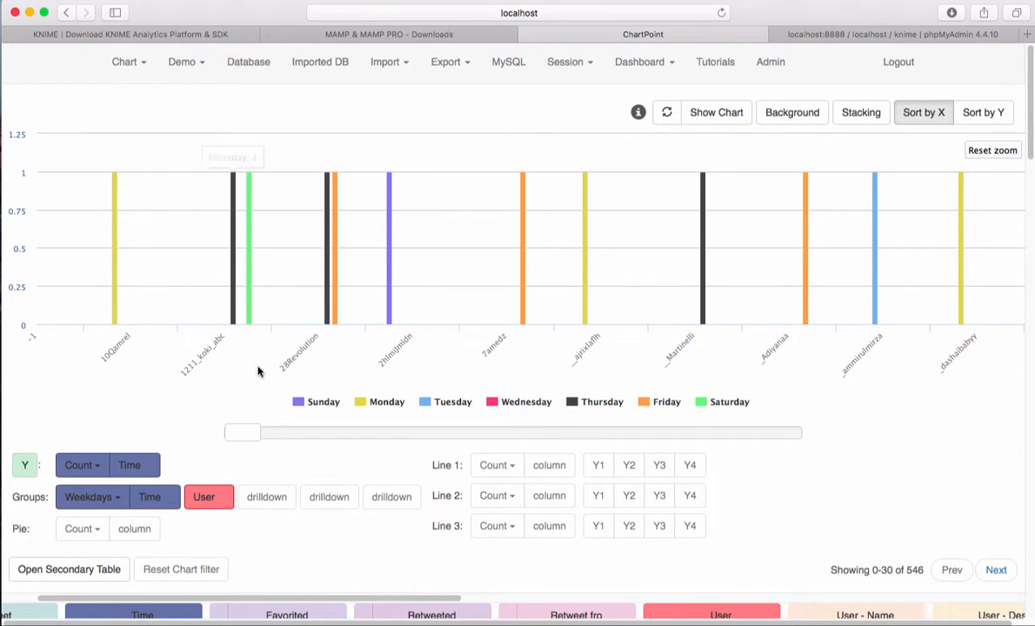
pyautogui.scroll(-1, 605, 340)
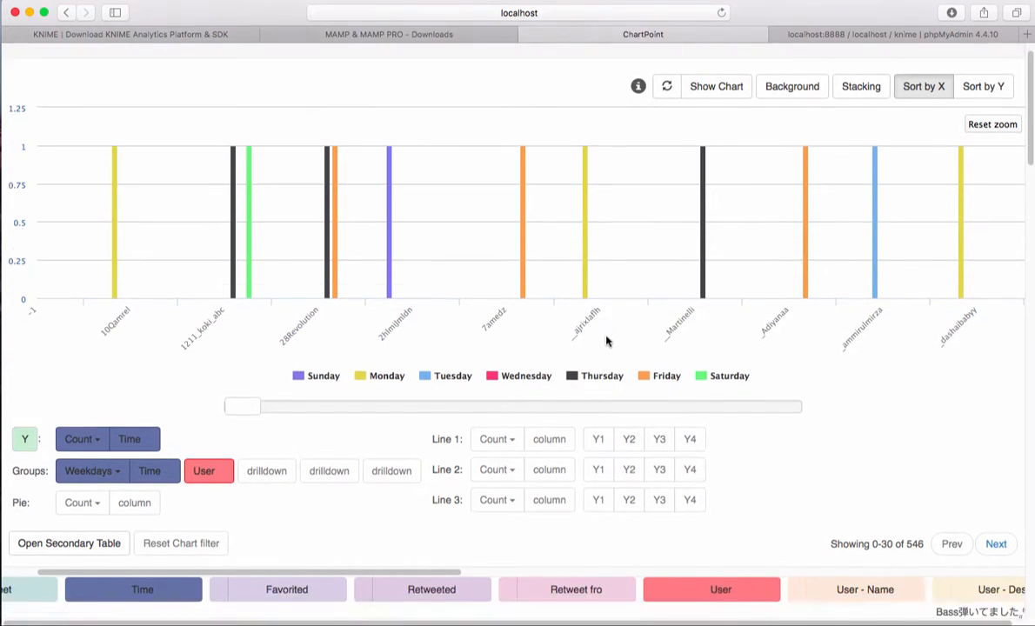
pyautogui.scroll(1, 338, 263)
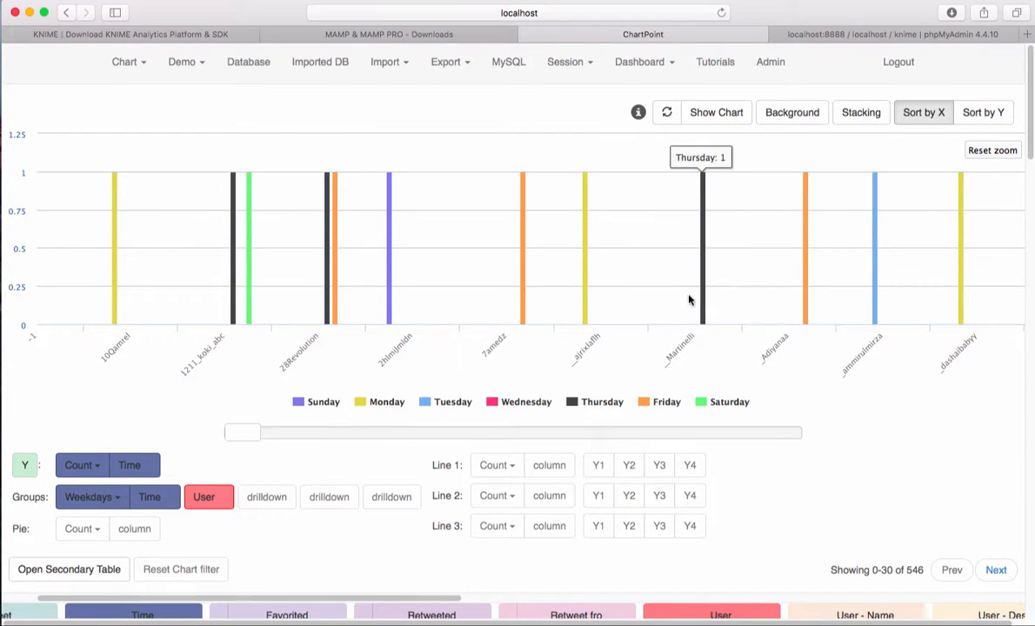
pyautogui.scroll(-1, 685, 305)
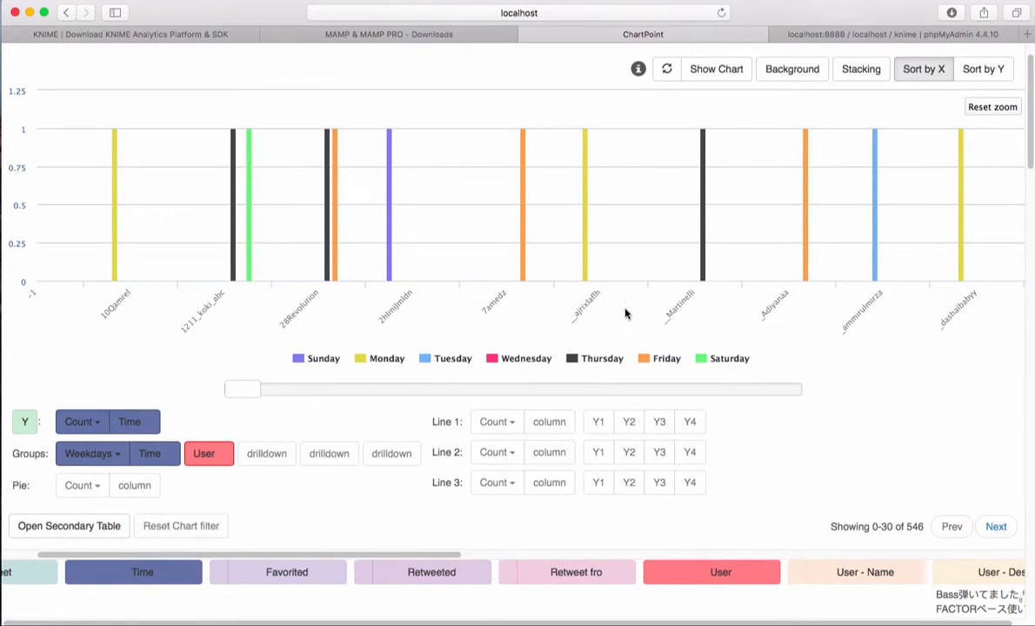
pyautogui.scroll(1, 609, 313)
pyautogui.scroll(-1, 592, 313)
pyautogui.scroll(1, 591, 314)
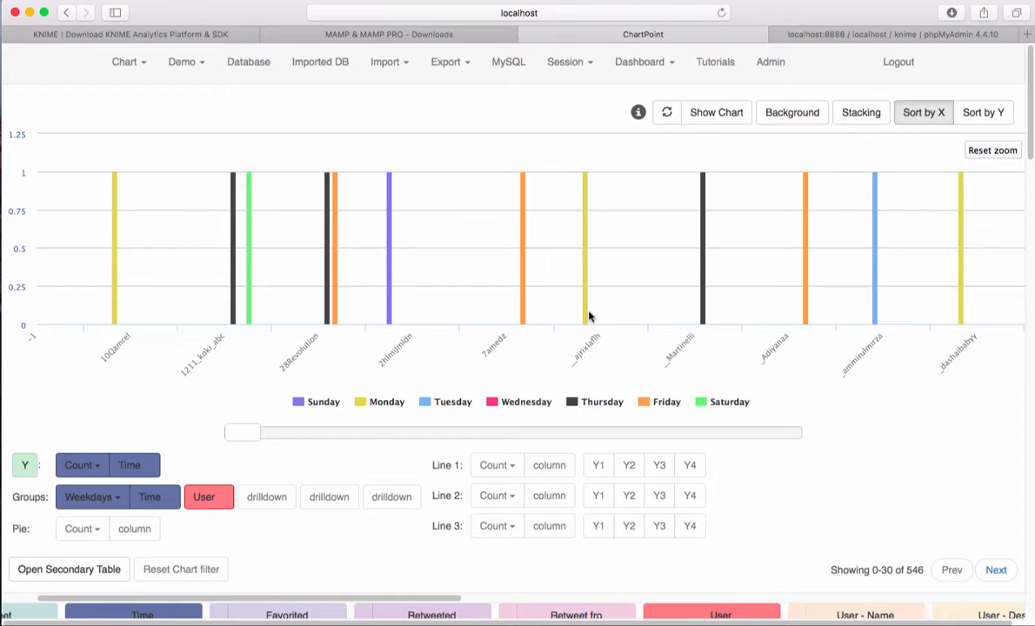
pyautogui.scroll(-1, 589, 316)
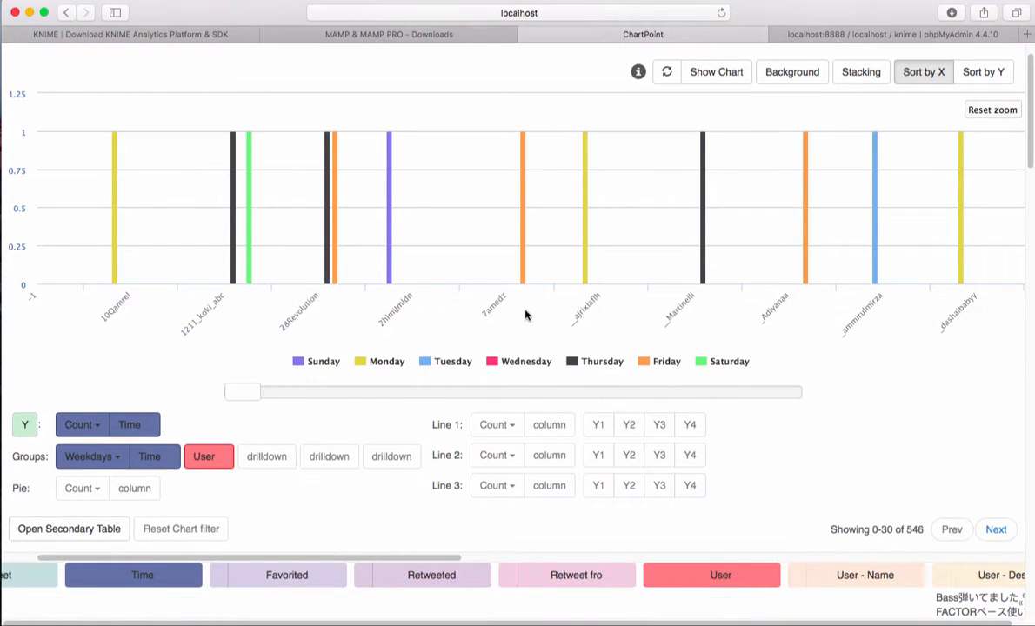
pyautogui.scroll(-1, 463, 347)
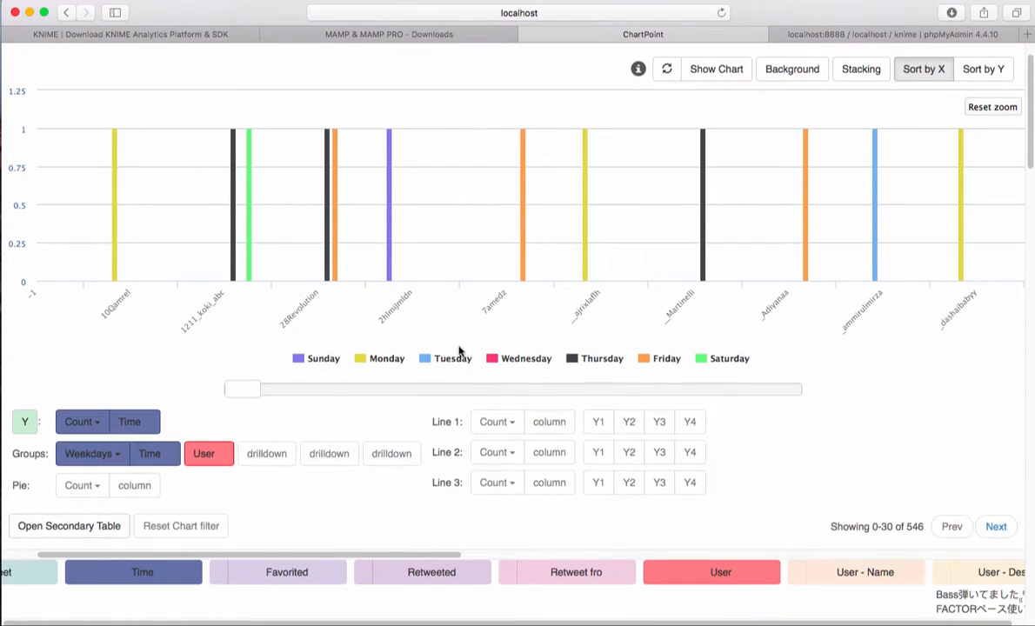
# Step: Replace the chart's Weekdays series with a Time drilldown below User, grouped by Weekdays
pyautogui.click(146, 454)
pyautogui.moveTo(147, 567); pyautogui.dragTo(174, 455)
pyautogui.click(180, 454)
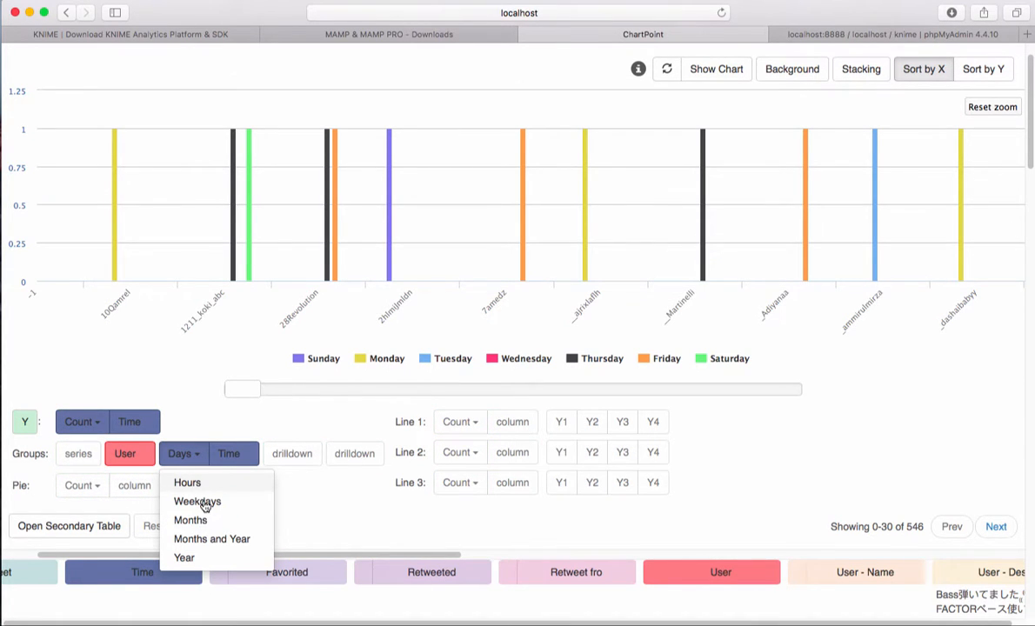
pyautogui.click(211, 539)
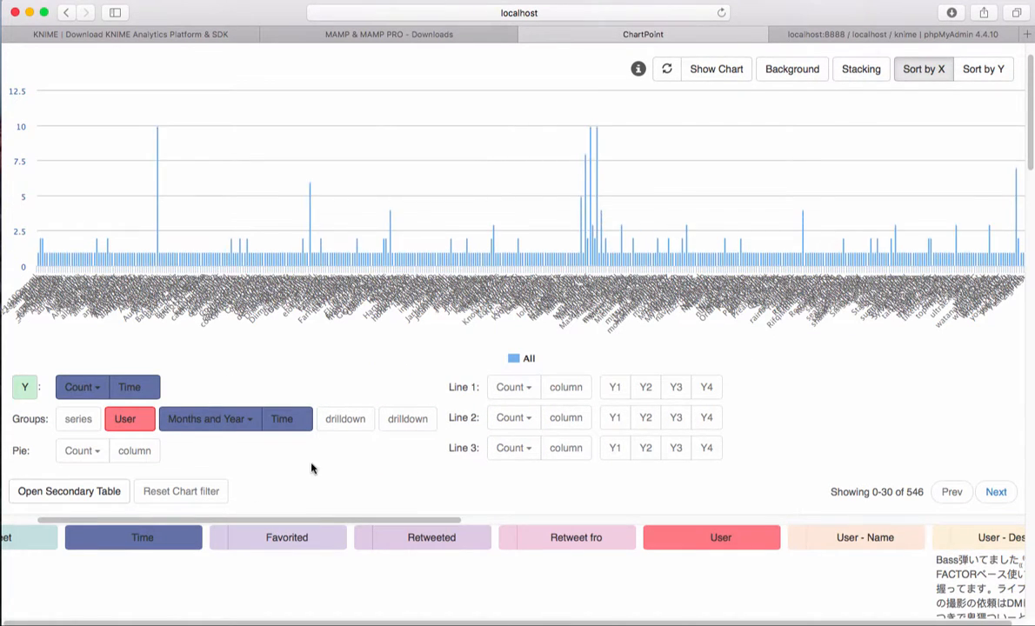
pyautogui.click(225, 417)
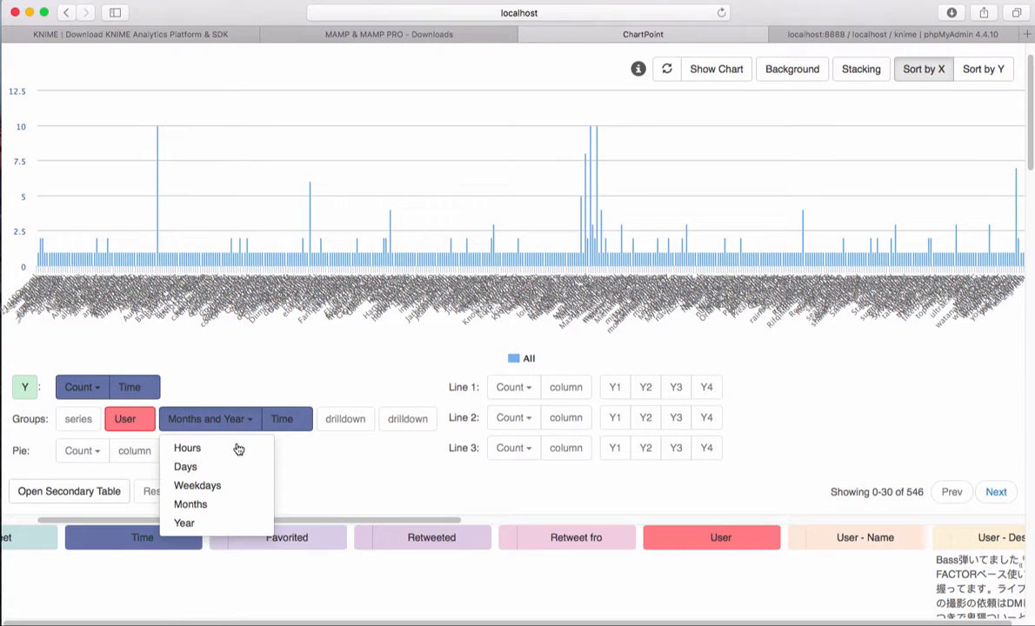
pyautogui.click(204, 483)
pyautogui.scroll(1, 310, 486)
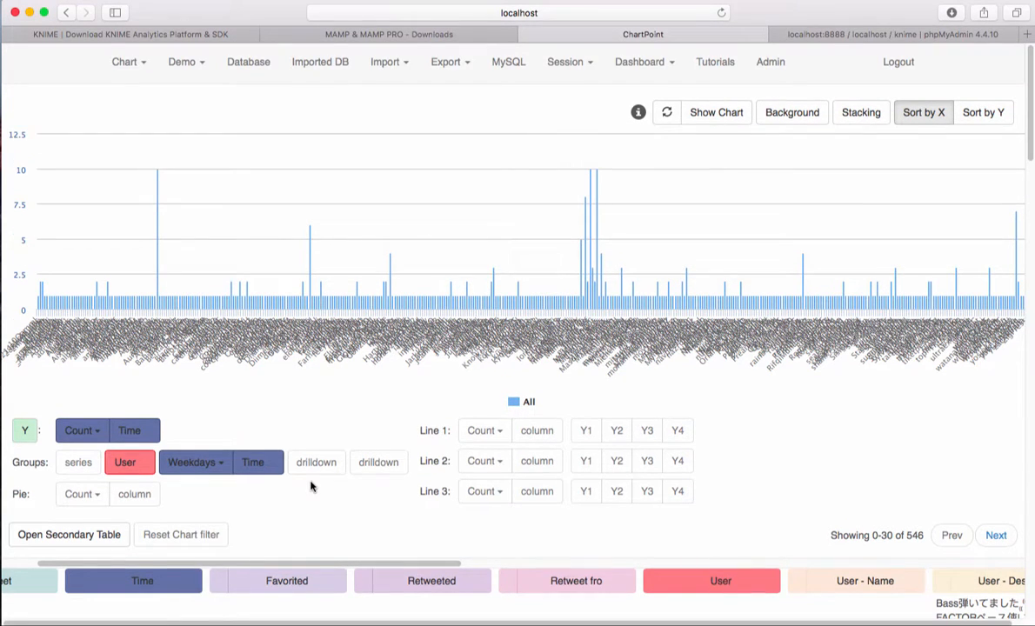
# Step: Add the User - Followers column as Line 1 on the Y2 axis, aggregated by Max
pyautogui.scroll(-1, 310, 487)
pyautogui.moveTo(301, 504); pyautogui.dragTo(870, 498)
pyautogui.moveTo(662, 517); pyautogui.dragTo(542, 373)
pyautogui.click(640, 371)
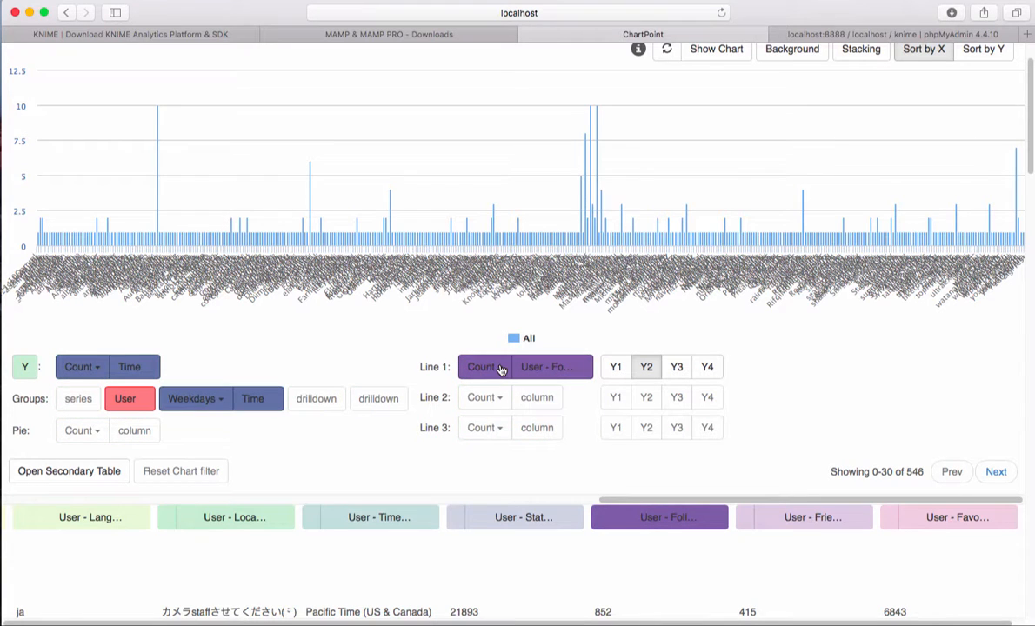
pyautogui.click(500, 370)
pyautogui.click(492, 430)
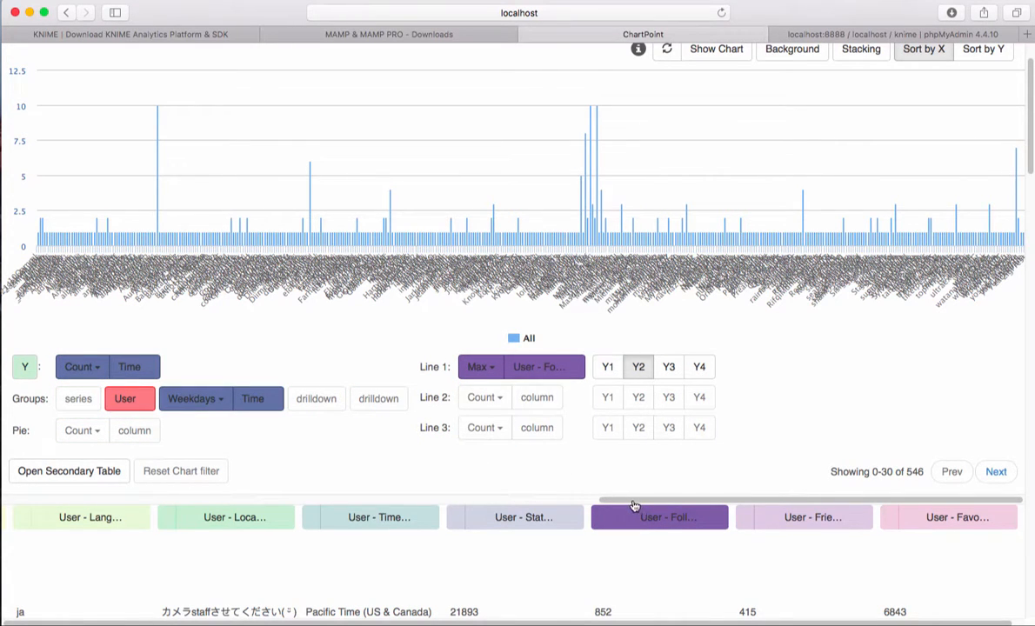
# Step: Sort the chart by Y and zoom in on the users with the highest tweet counts
pyautogui.click(240, 497)
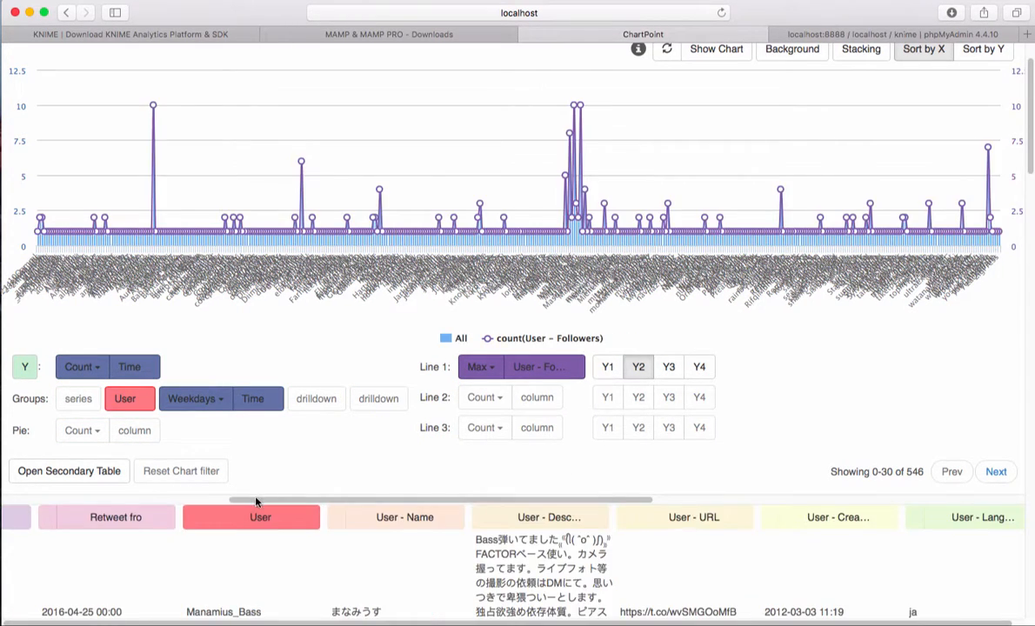
pyautogui.scroll(2, 127, 470)
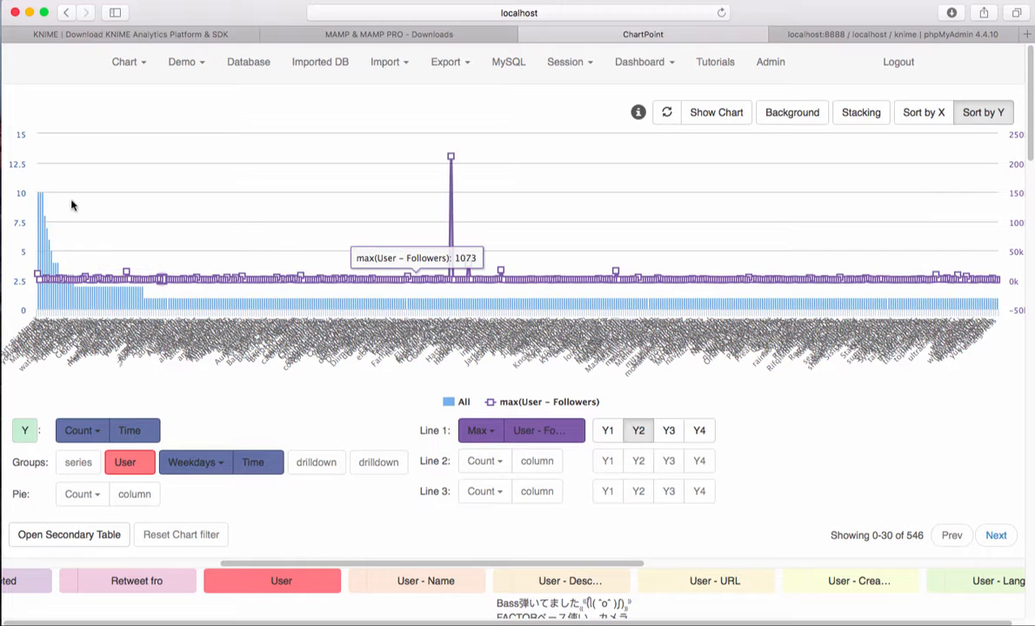
pyautogui.moveTo(67, 202); pyautogui.dragTo(35, 196)
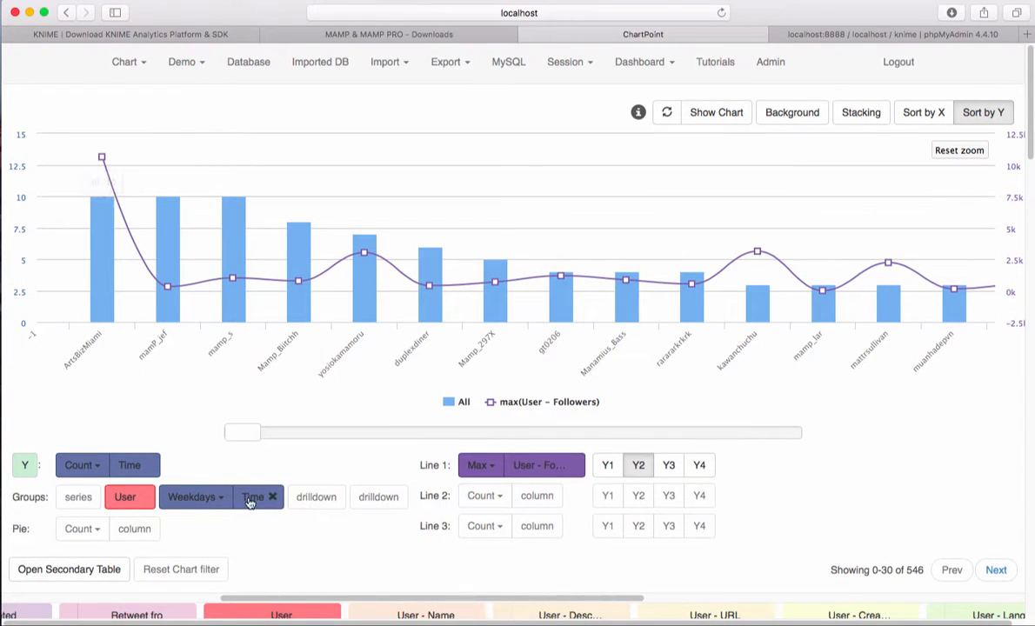
# Step: Drill into the weekday breakdown of each of the first three users, returning to the user overview after each
pyautogui.click(106, 258)
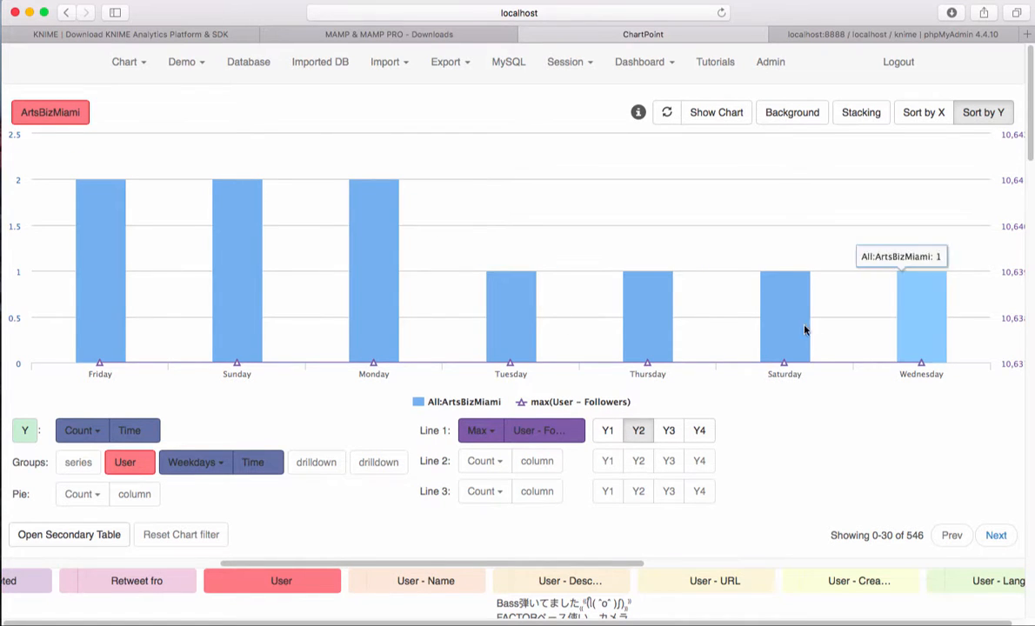
pyautogui.click(48, 115)
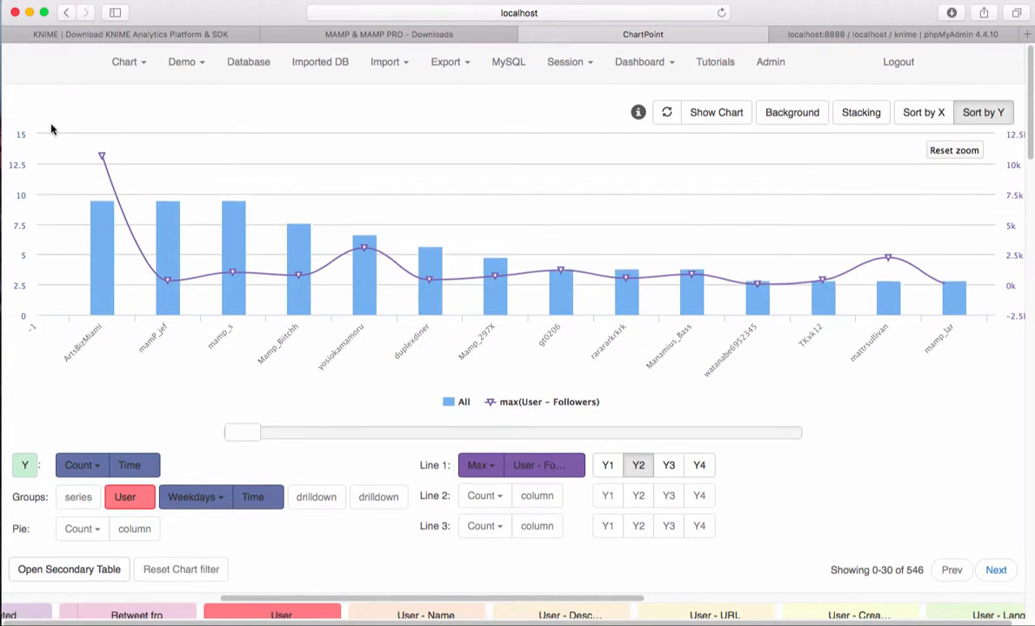
pyautogui.click(173, 232)
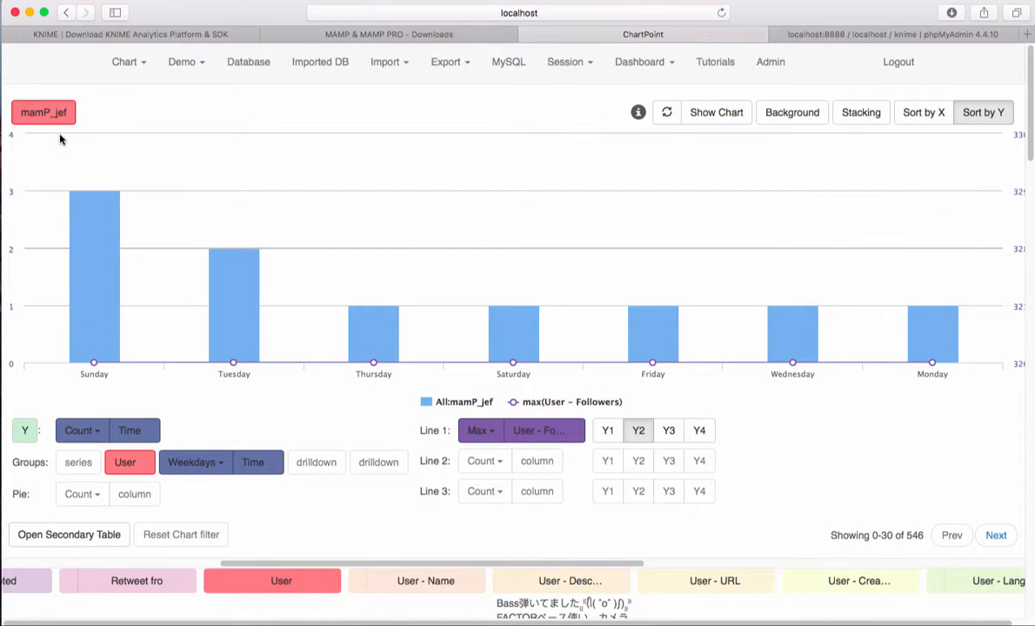
pyautogui.click(47, 113)
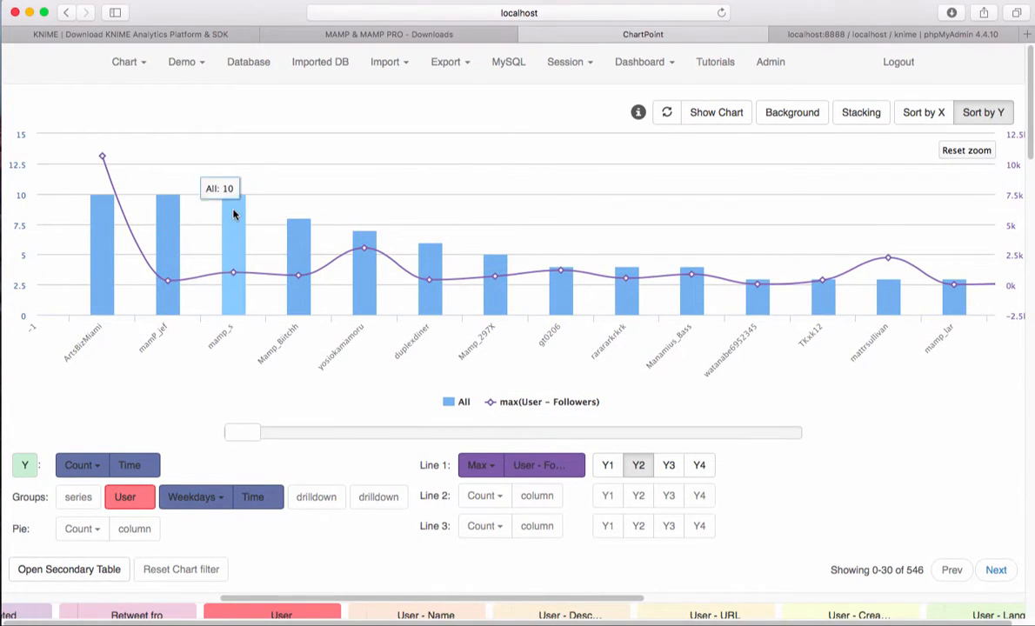
pyautogui.click(232, 214)
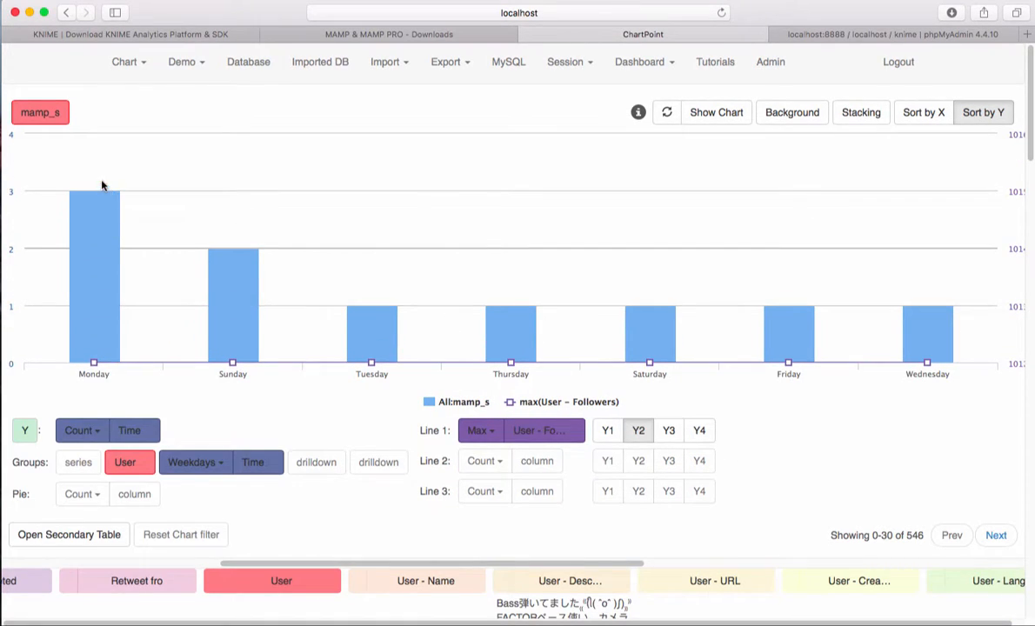
pyautogui.click(35, 119)
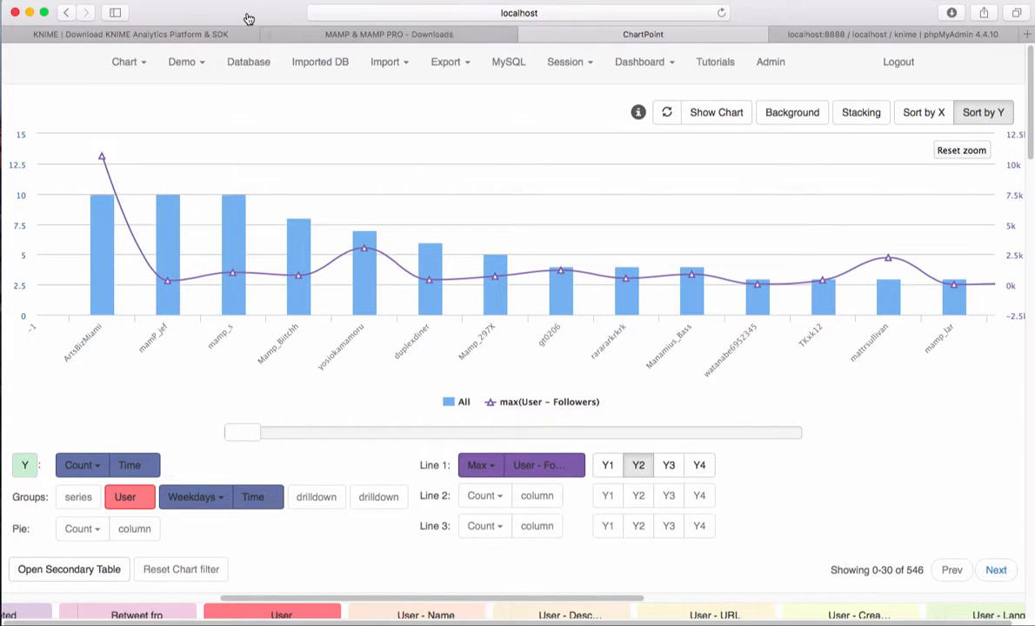
# Step: Move the browser window aside and bring up the KNIME workflow and the MAMP window for review
pyautogui.moveTo(261, 15); pyautogui.dragTo(289, 415)
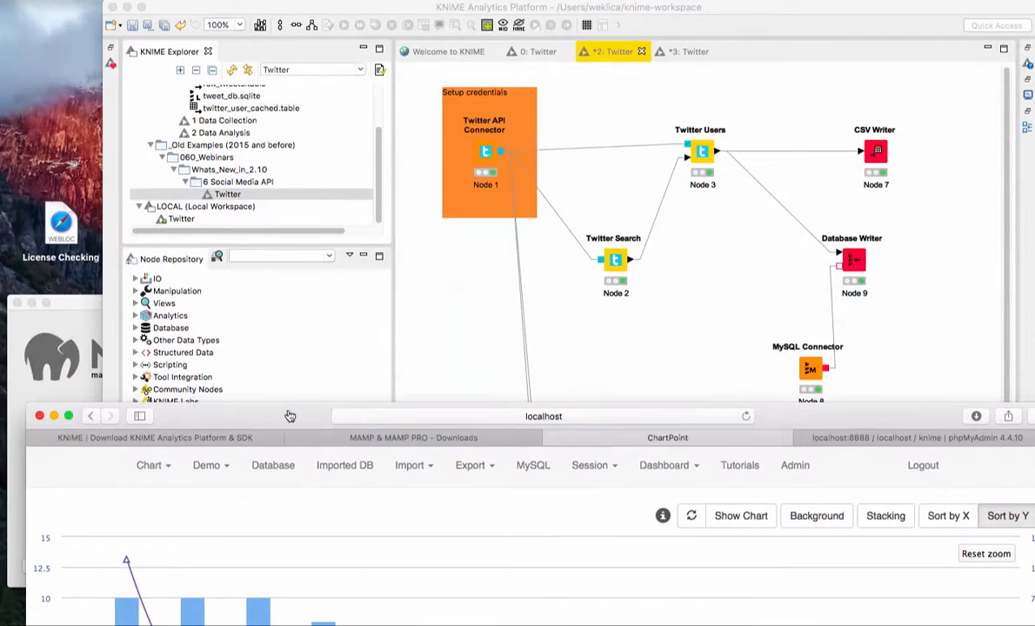
pyautogui.click(771, 19)
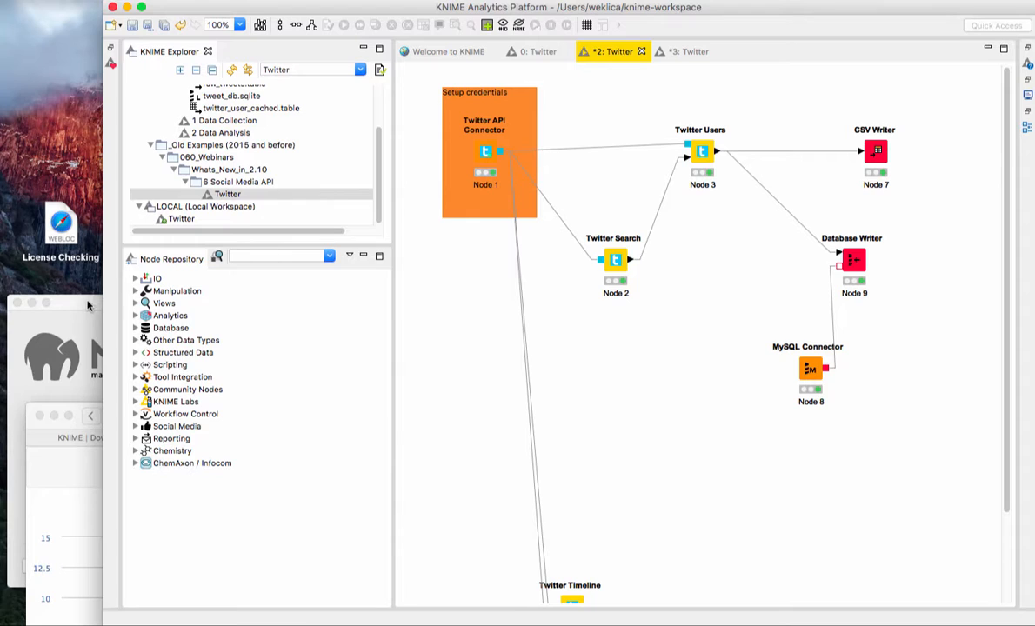
pyautogui.moveTo(98, 304); pyautogui.dragTo(99, 280)
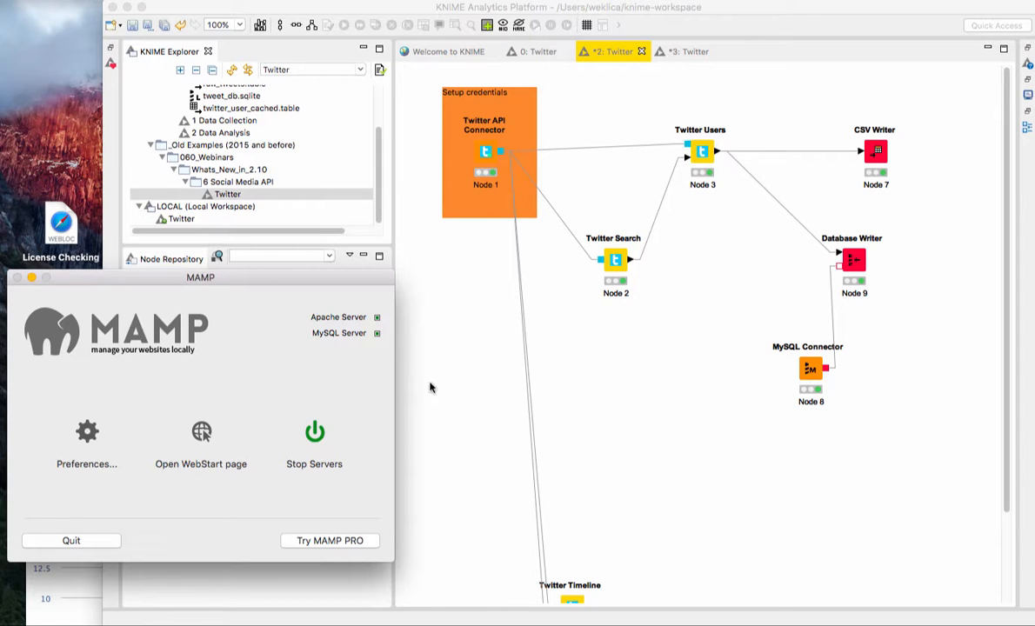
# Step: Filter the KNIME node repository for "Database" and locate the Database Writer node under Read/Write
pyautogui.click(853, 263)
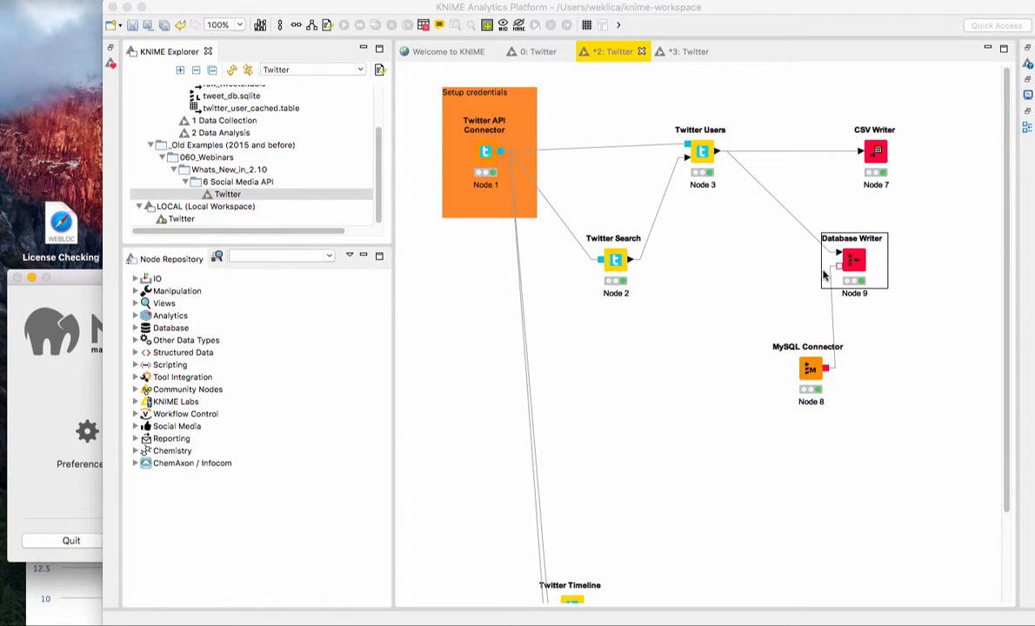
pyautogui.click(273, 255)
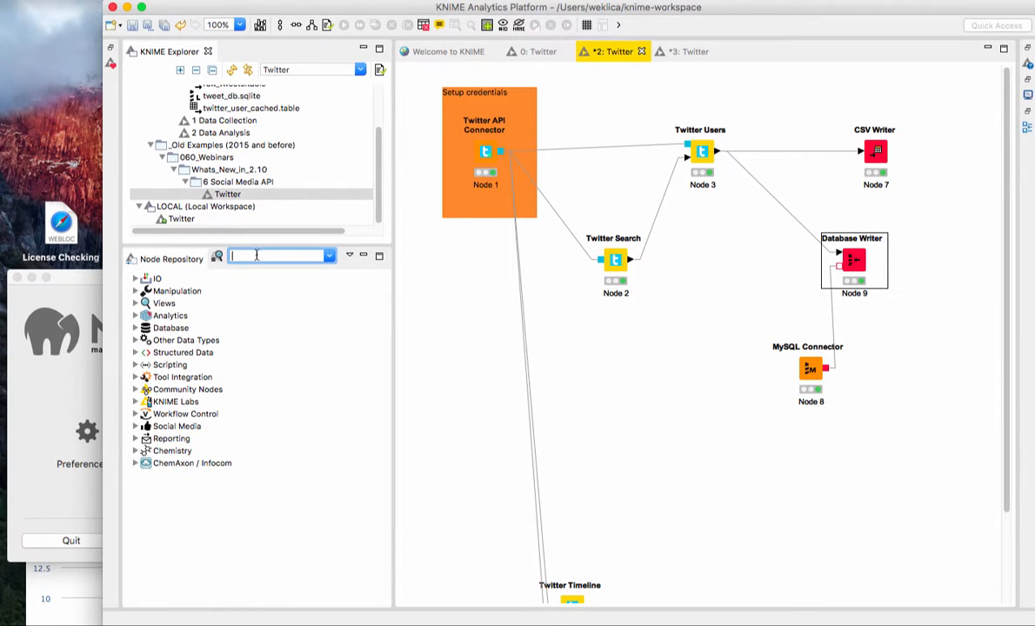
pyautogui.click(135, 328)
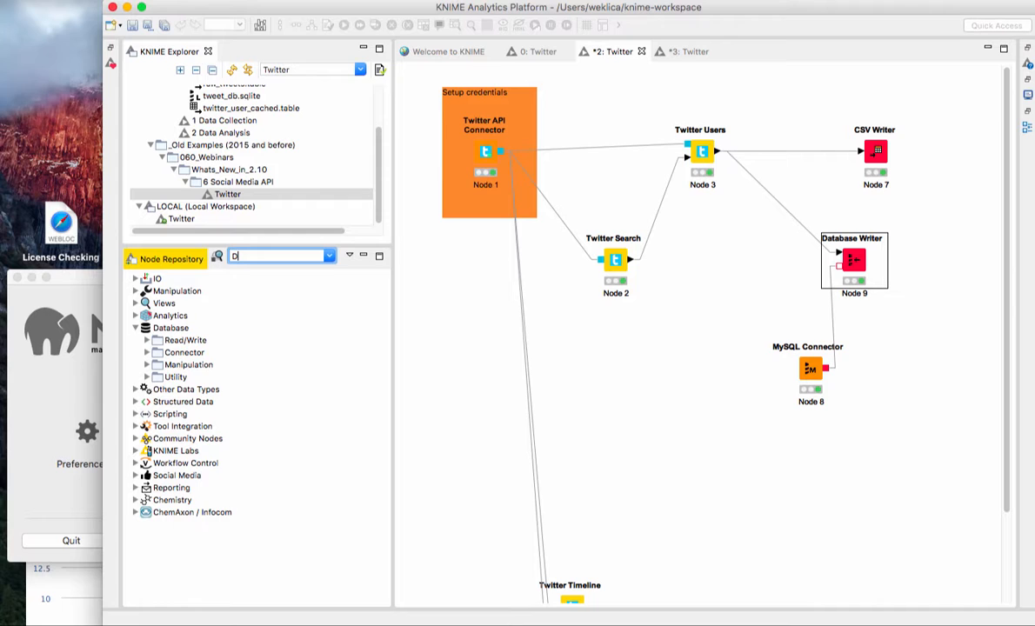
pyautogui.click(259, 255)
pyautogui.write('Database')
pyautogui.scroll(-2, 321, 428)
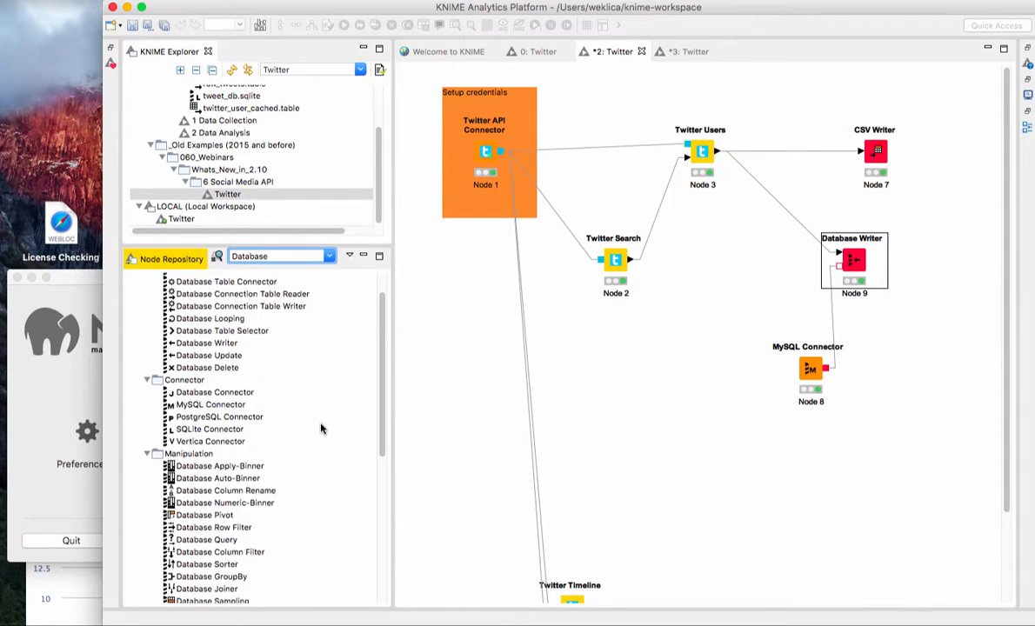
pyautogui.scroll(-2, 321, 426)
pyautogui.scroll(4, 287, 404)
pyautogui.click(209, 379)
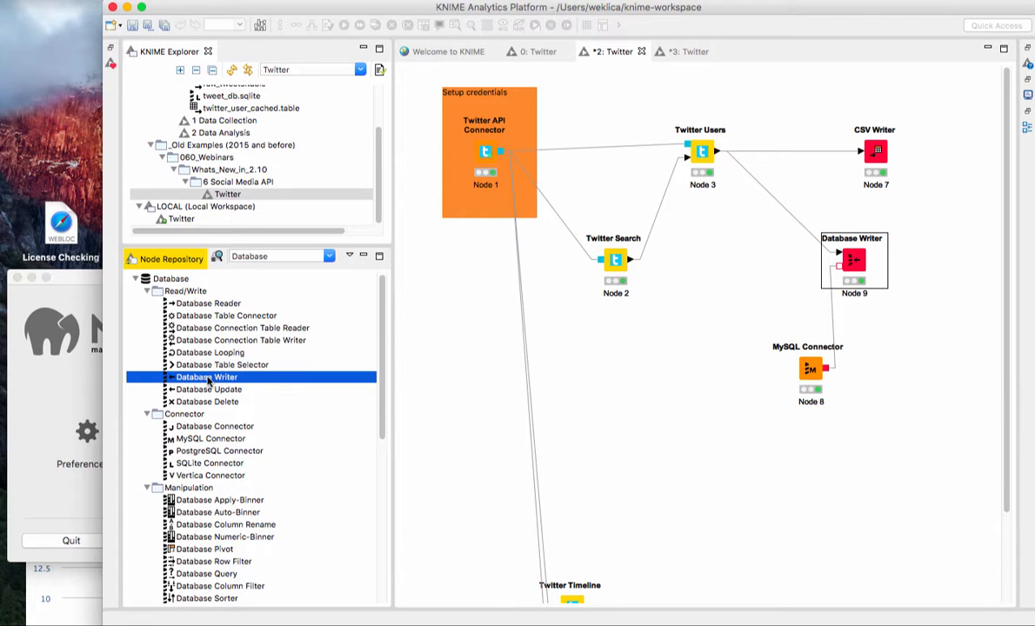
# Step: Review the Database Writer node's table name, SQL types, advanced and flow variable settings, and close its configuration without changes
pyautogui.click(853, 267)
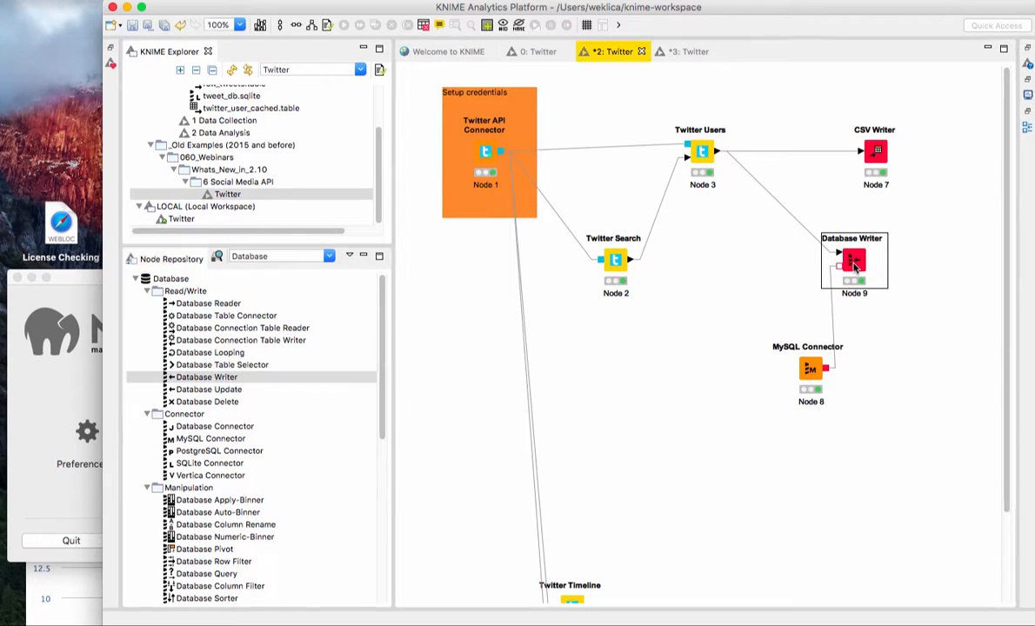
pyautogui.doubleClick(854, 267)
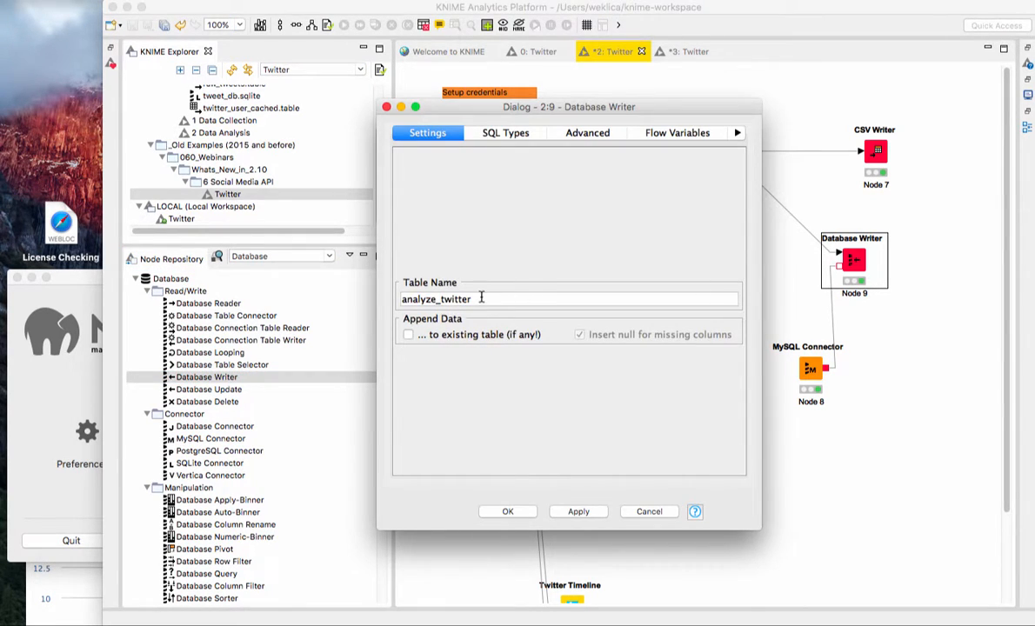
pyautogui.moveTo(476, 298); pyautogui.dragTo(402, 298)
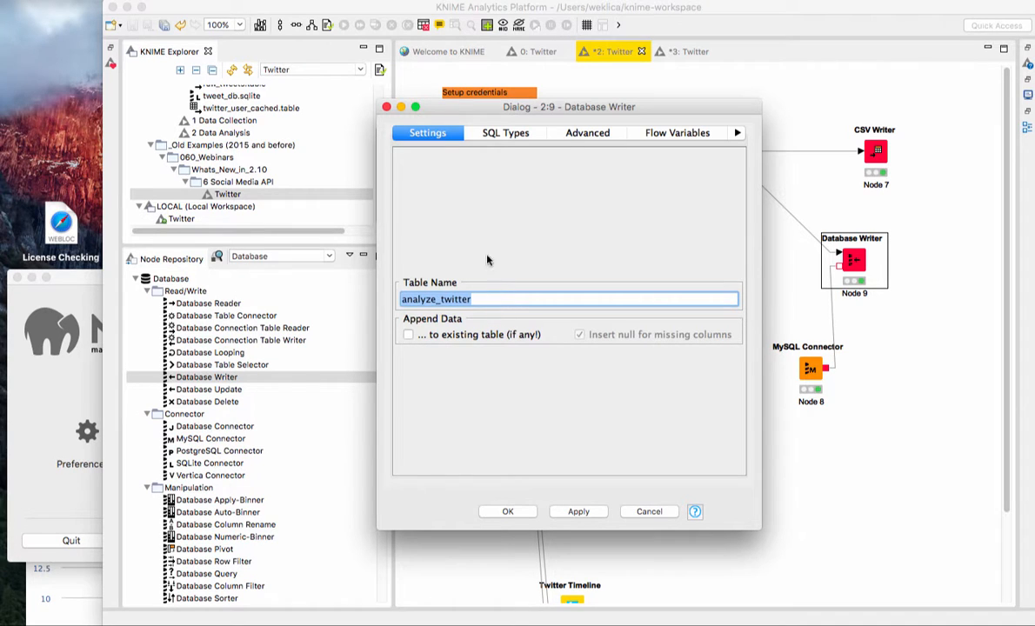
pyautogui.click(495, 135)
pyautogui.click(576, 132)
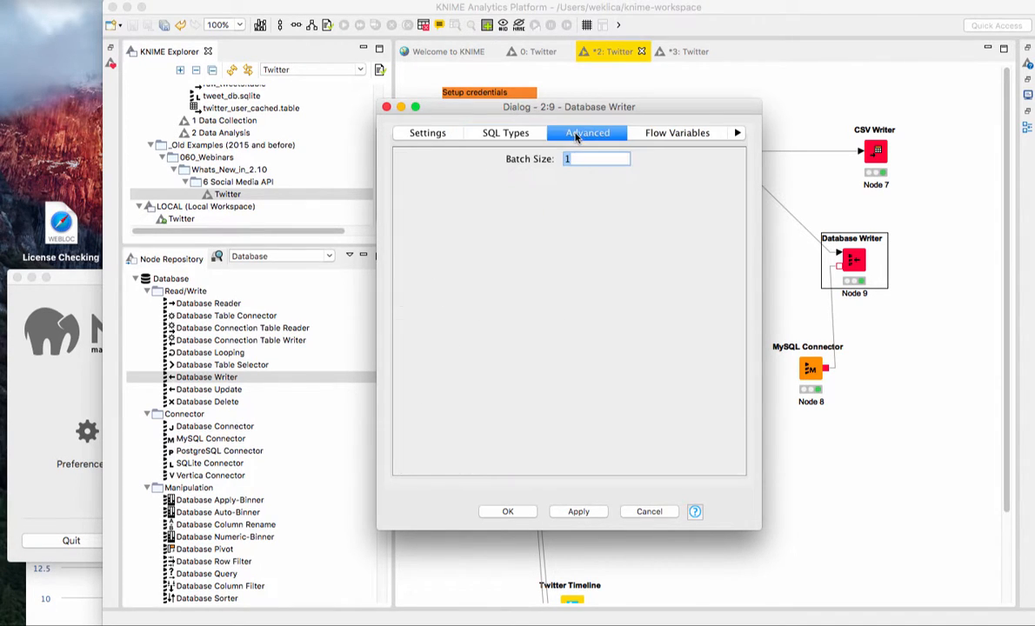
pyautogui.click(650, 132)
pyautogui.click(522, 133)
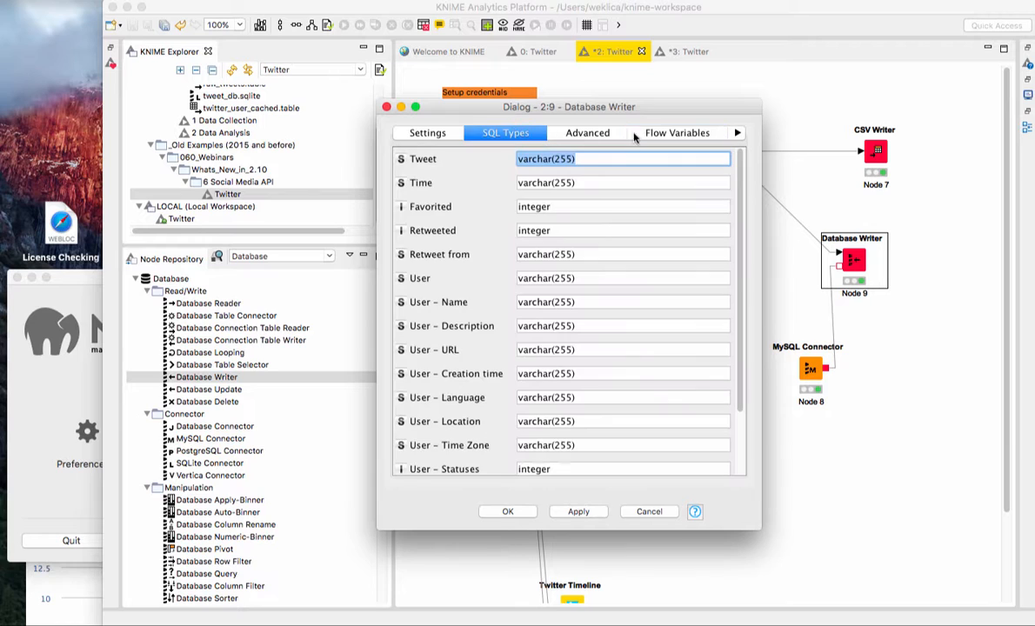
pyautogui.click(426, 132)
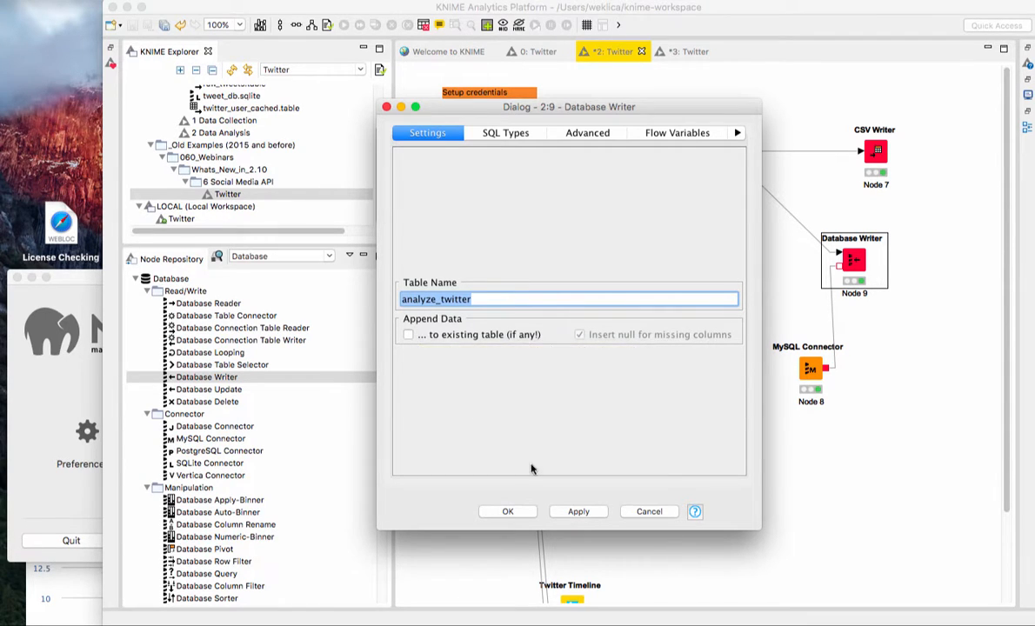
pyautogui.click(649, 512)
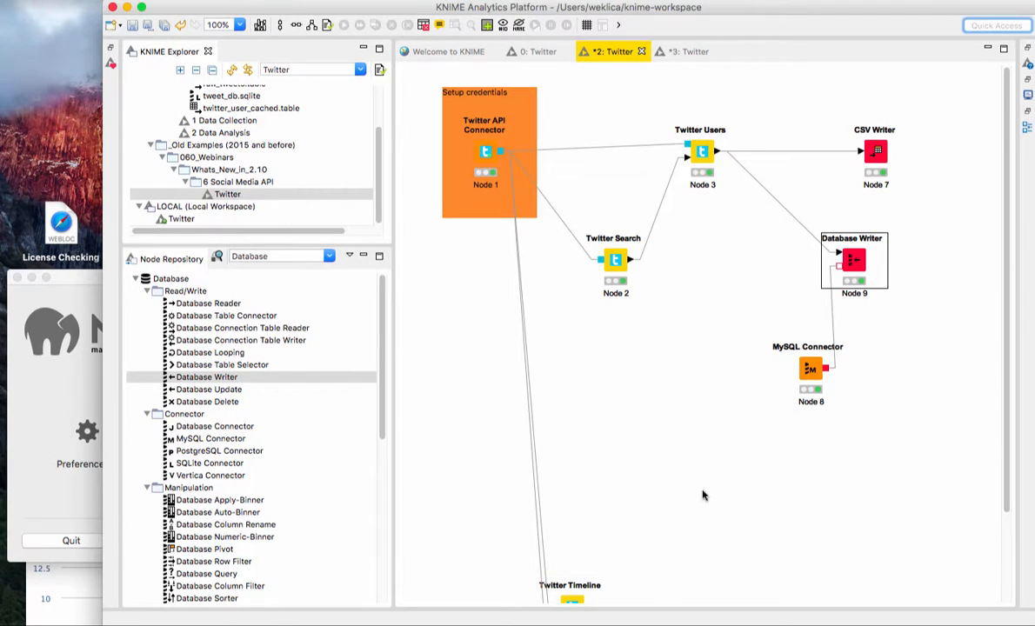
# Step: Review the MySQL Connector node's connection and job manager settings alongside the MAMP window, and close its configuration without changes
pyautogui.doubleClick(810, 371)
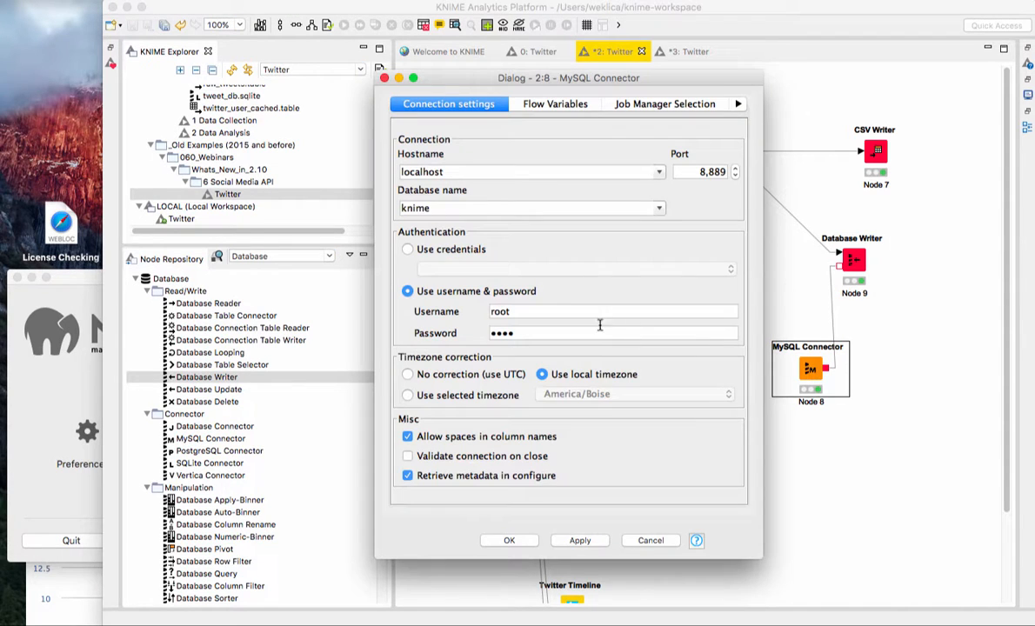
pyautogui.doubleClick(454, 172)
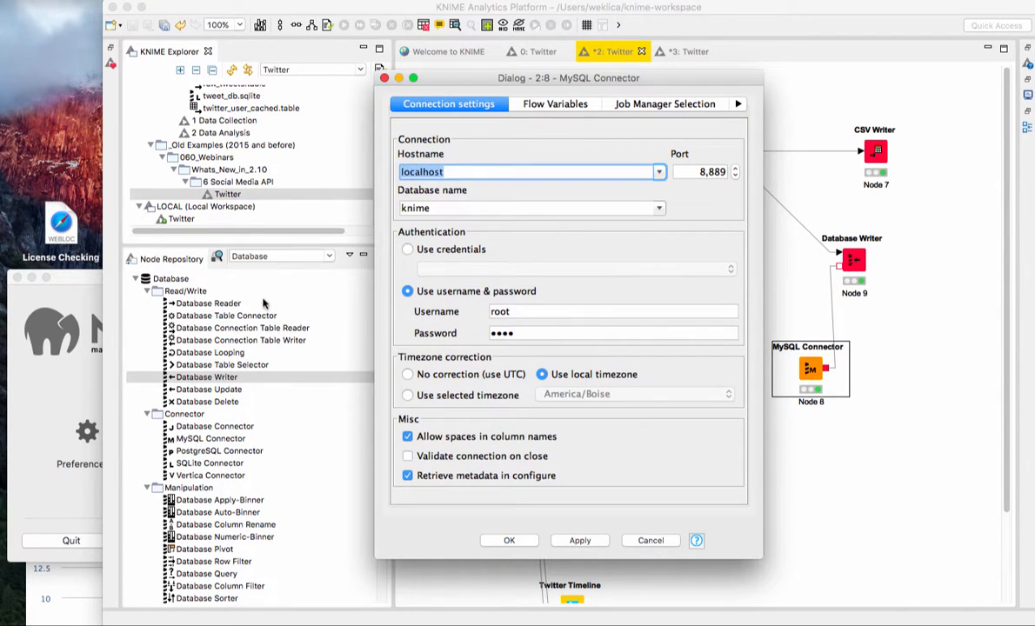
pyautogui.click(86, 295)
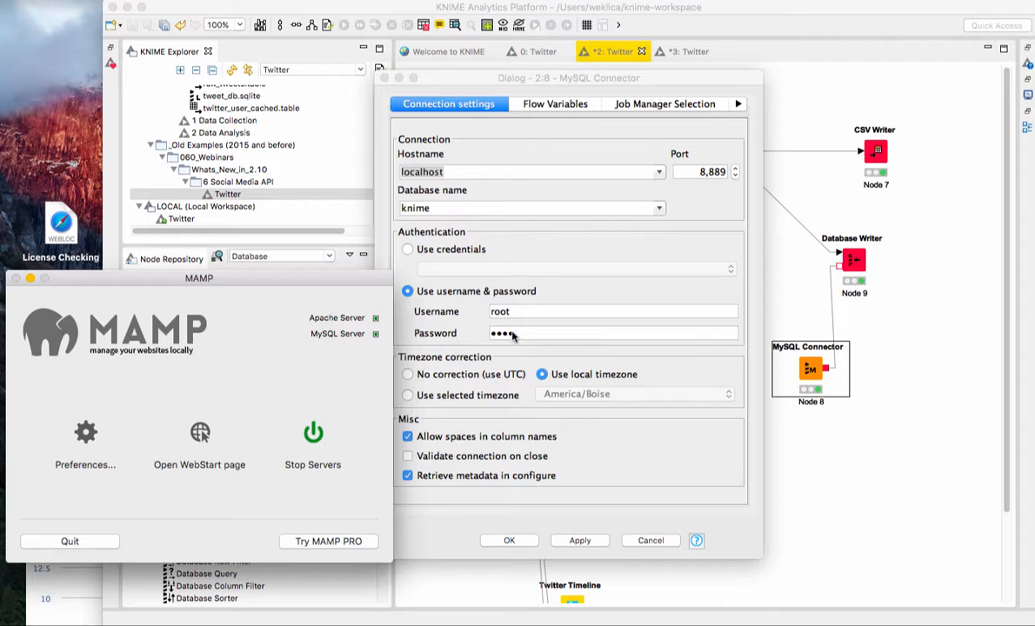
pyautogui.click(522, 104)
pyautogui.click(619, 103)
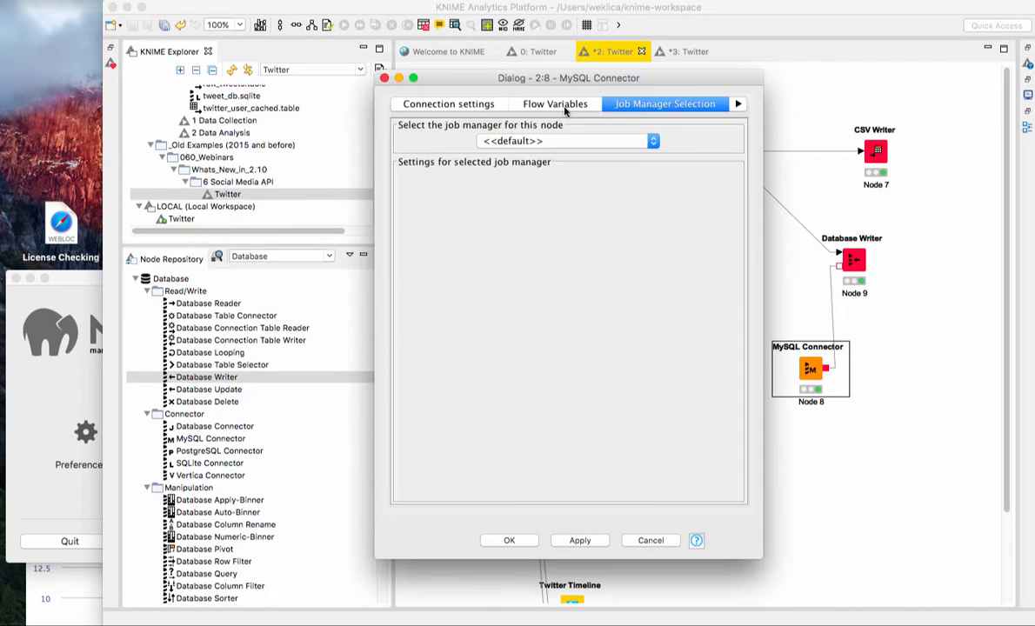
pyautogui.click(475, 106)
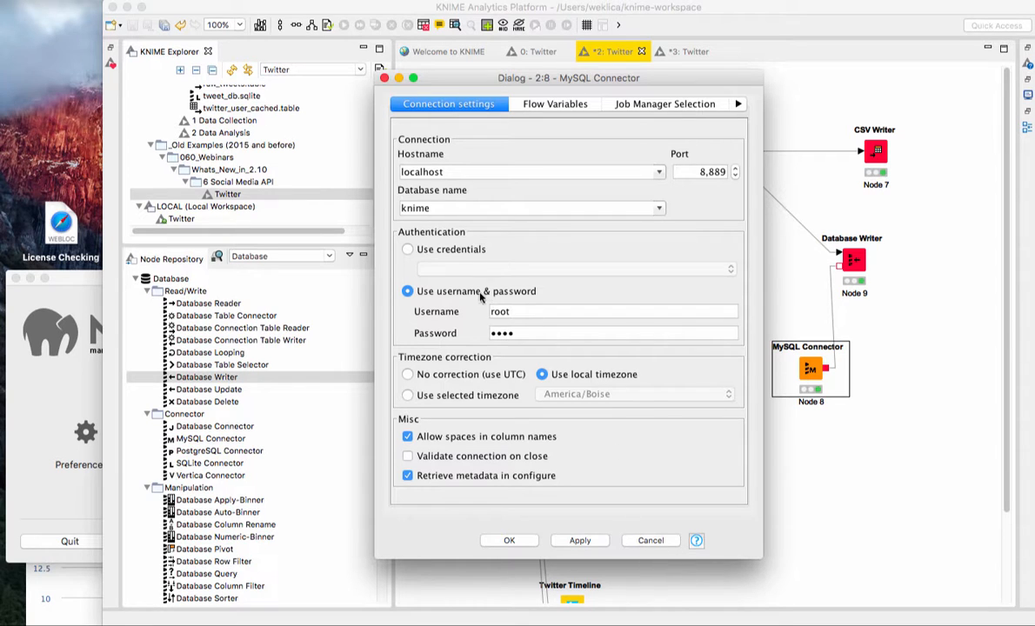
pyautogui.click(643, 540)
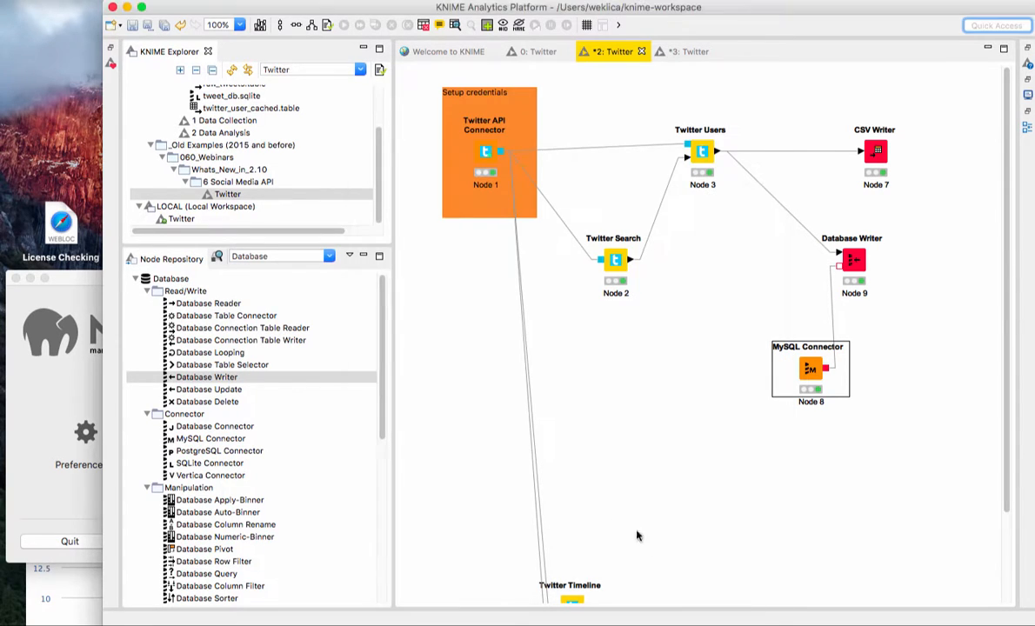
# Step: Switch to MAMP, open its WebStart page and launch phpMyAdmin from there
pyautogui.click(92, 278)
pyautogui.moveTo(108, 282); pyautogui.dragTo(104, 280)
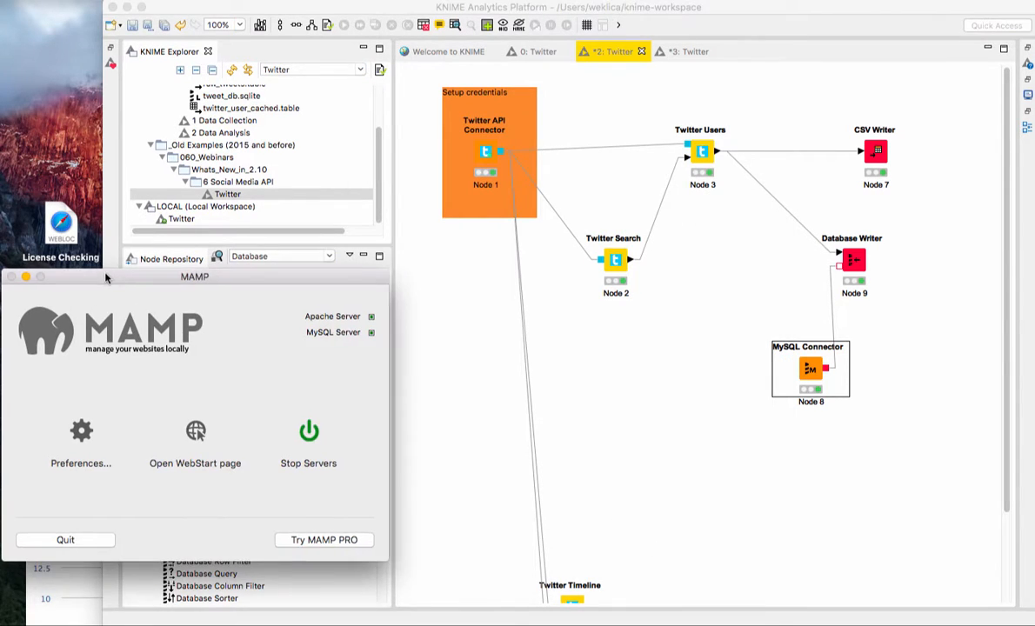
pyautogui.click(196, 431)
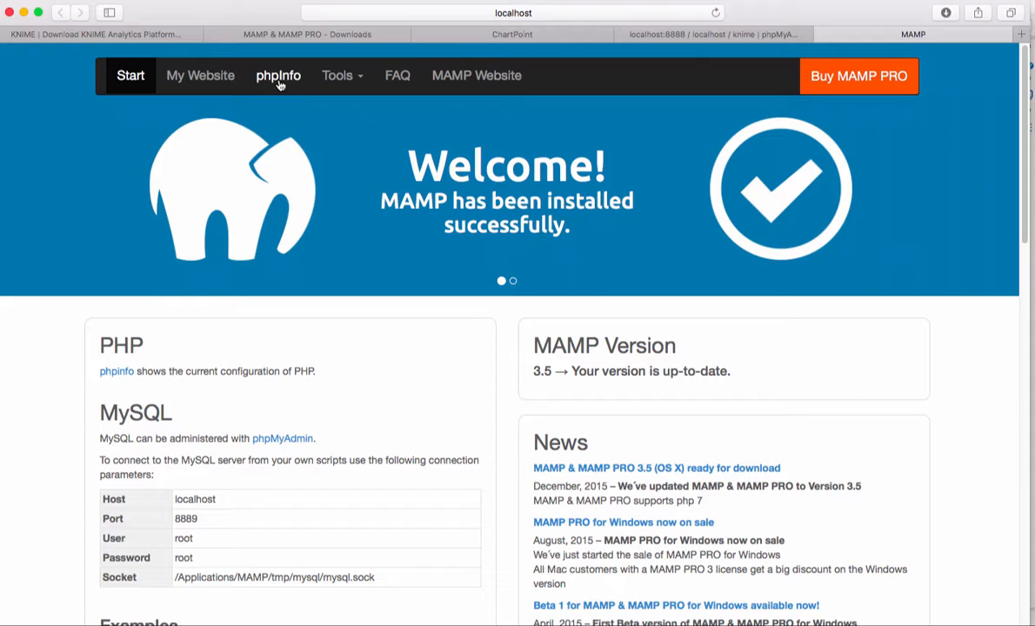
pyautogui.click(340, 76)
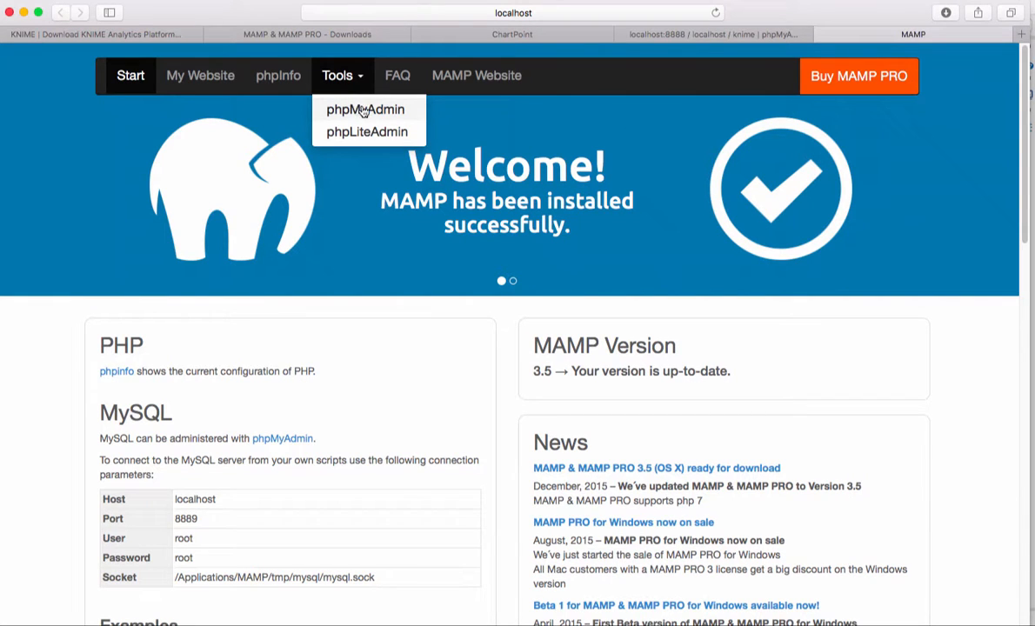
pyautogui.click(366, 110)
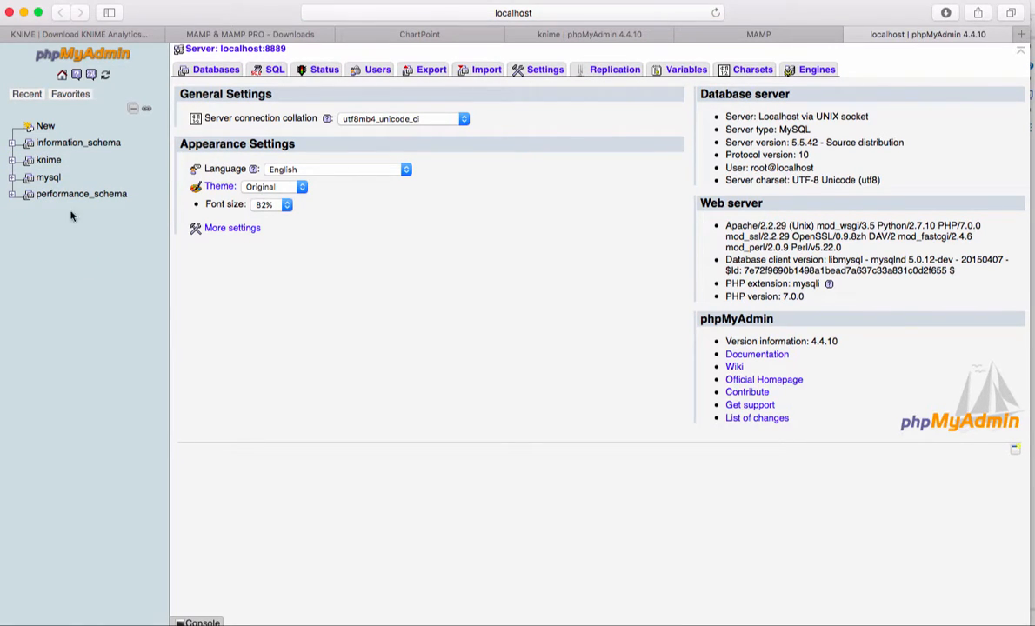
# Step: Enter "knime" as the new database name in phpMyAdmin's database list, and narrow the browser window to uncover the KNIME workflow
pyautogui.click(209, 73)
pyautogui.click(225, 130)
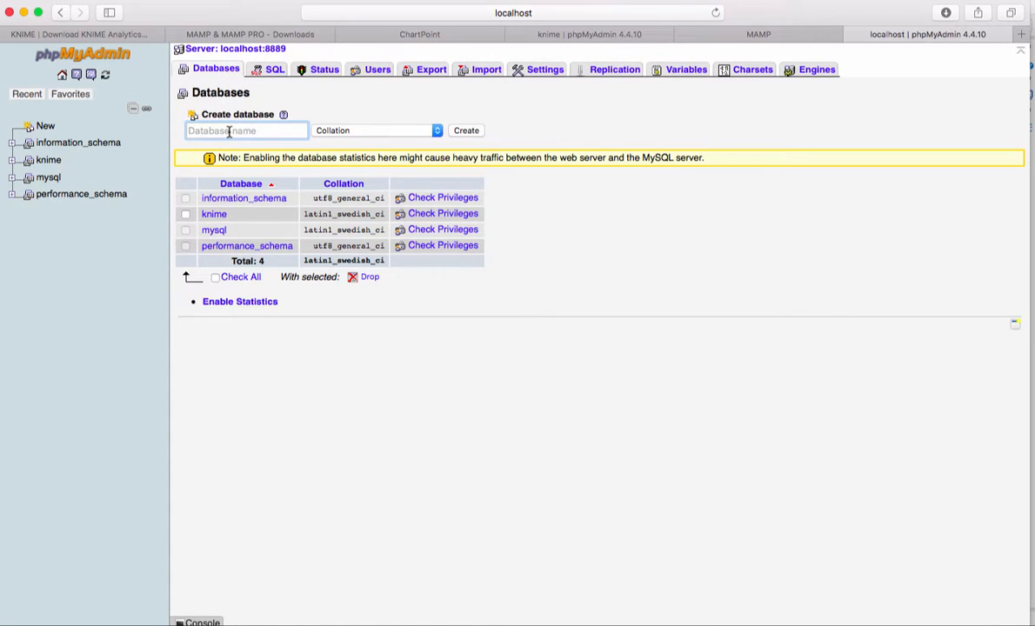
pyautogui.write('knime')
pyautogui.click(224, 145)
pyautogui.moveTo(1027, 619); pyautogui.dragTo(797, 582)
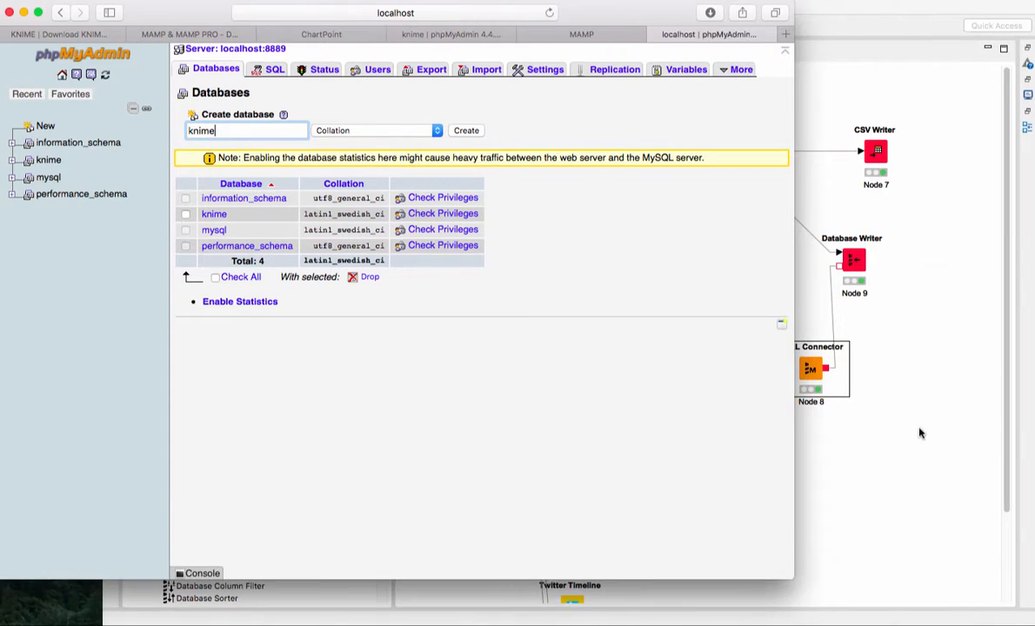
# Step: Compare the MySQL Connector's database name with the knime database and its tables in phpMyAdmin, and close the node's configuration without changes
pyautogui.click(841, 372)
pyautogui.doubleClick(809, 369)
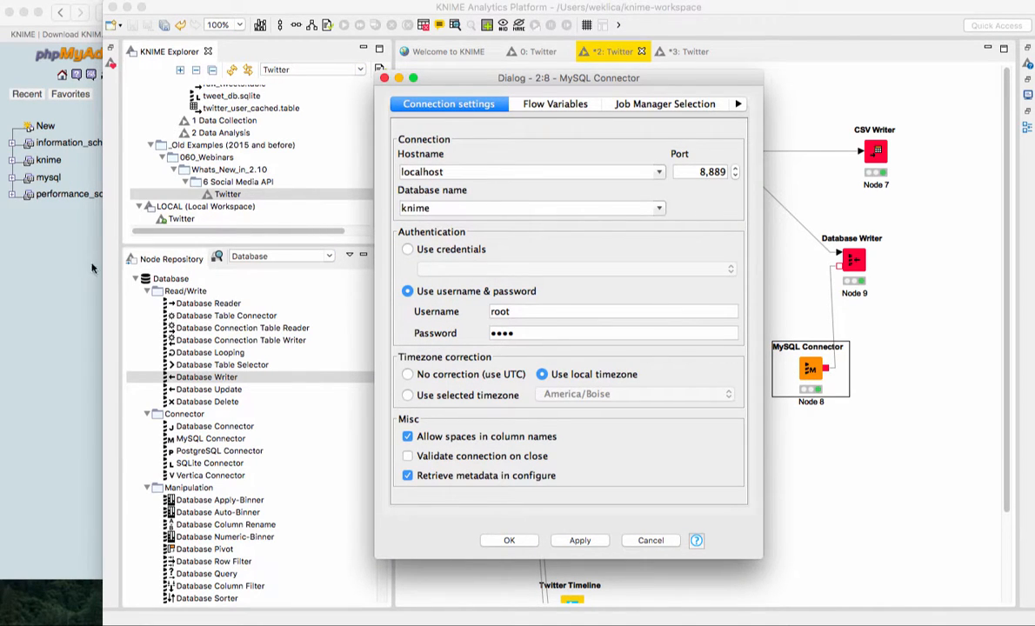
pyautogui.click(91, 200)
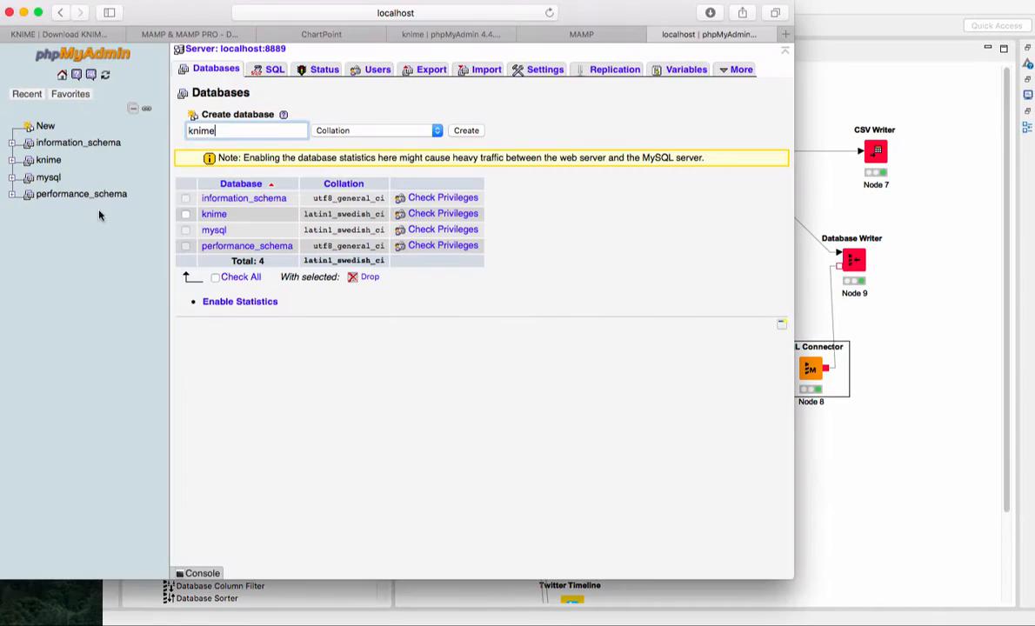
pyautogui.click(214, 215)
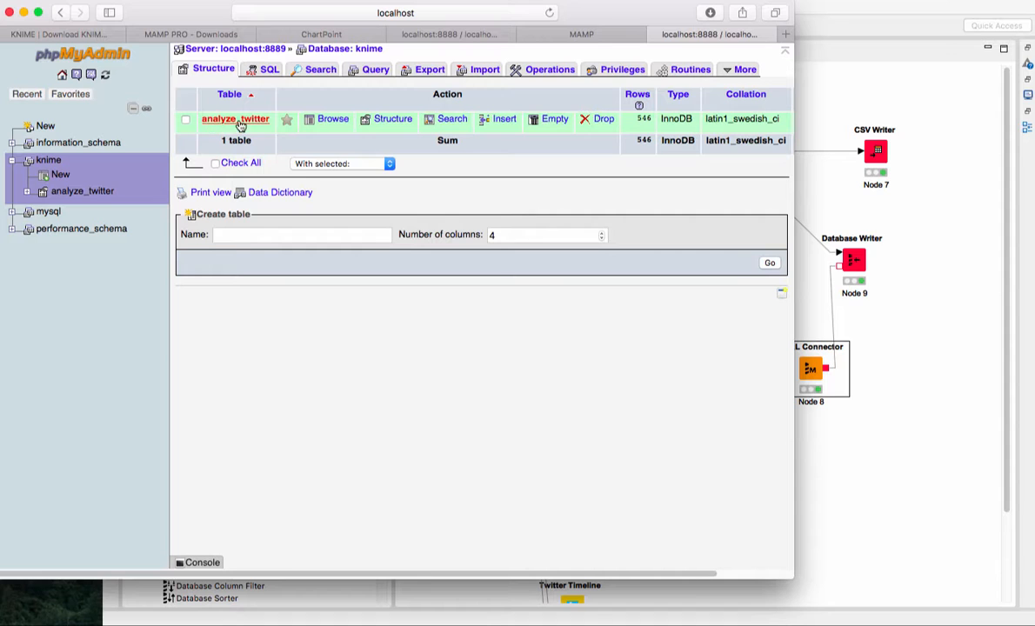
pyautogui.click(902, 412)
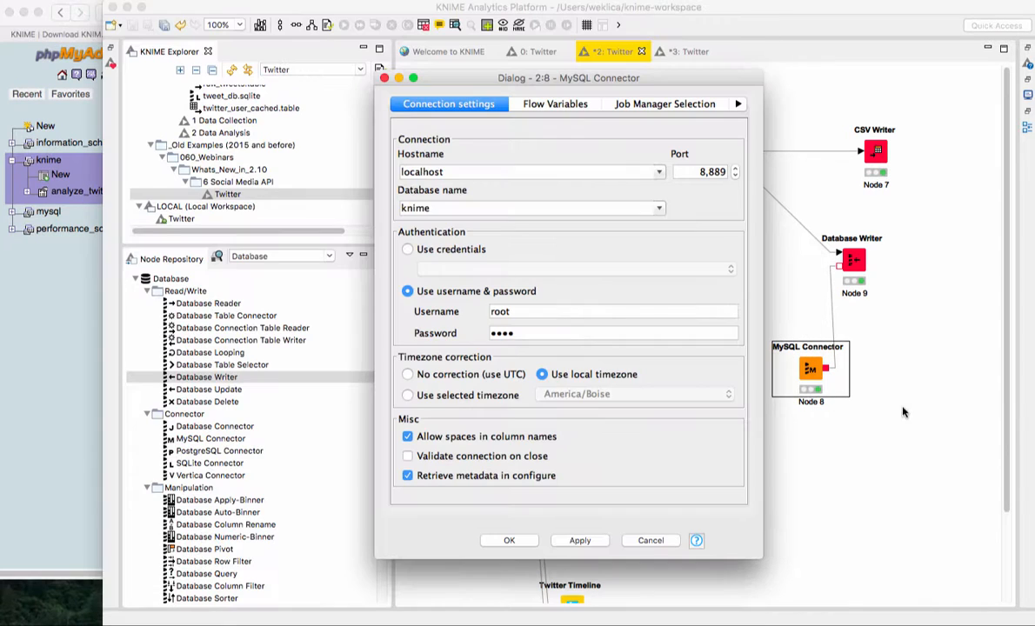
pyautogui.click(650, 540)
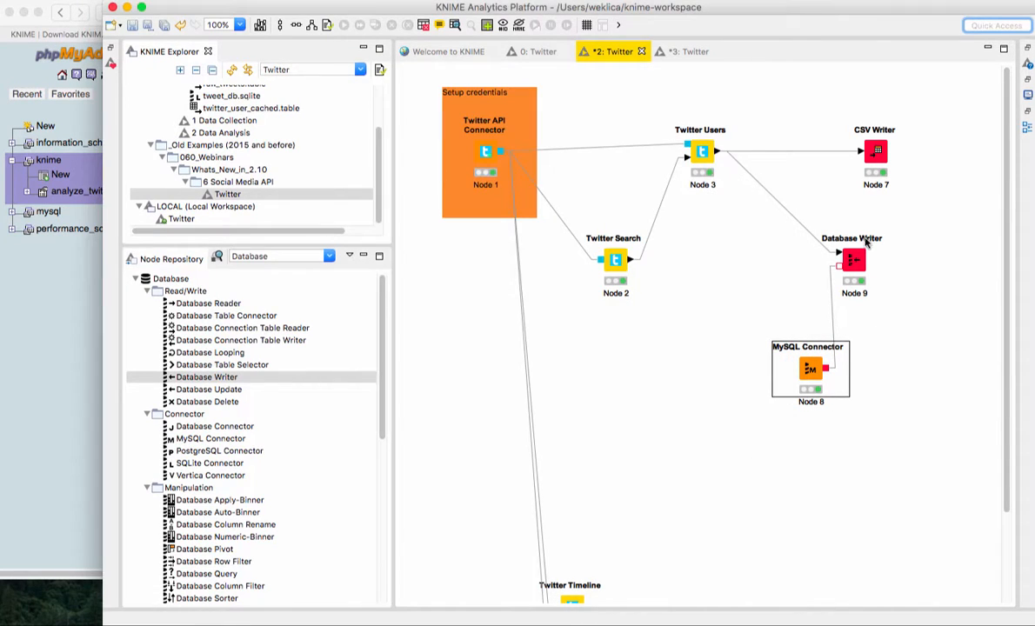
# Step: Review the Database Writer's table name without changing it, and briefly select the CSV Writer, Database Writer and MySQL Connector nodes together
pyautogui.doubleClick(847, 261)
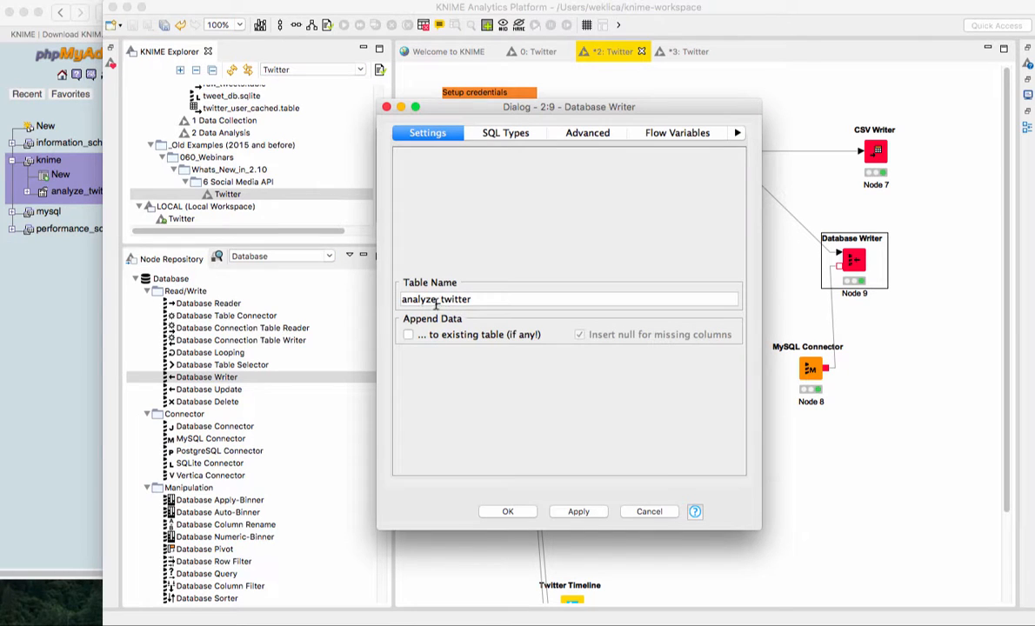
pyautogui.click(649, 511)
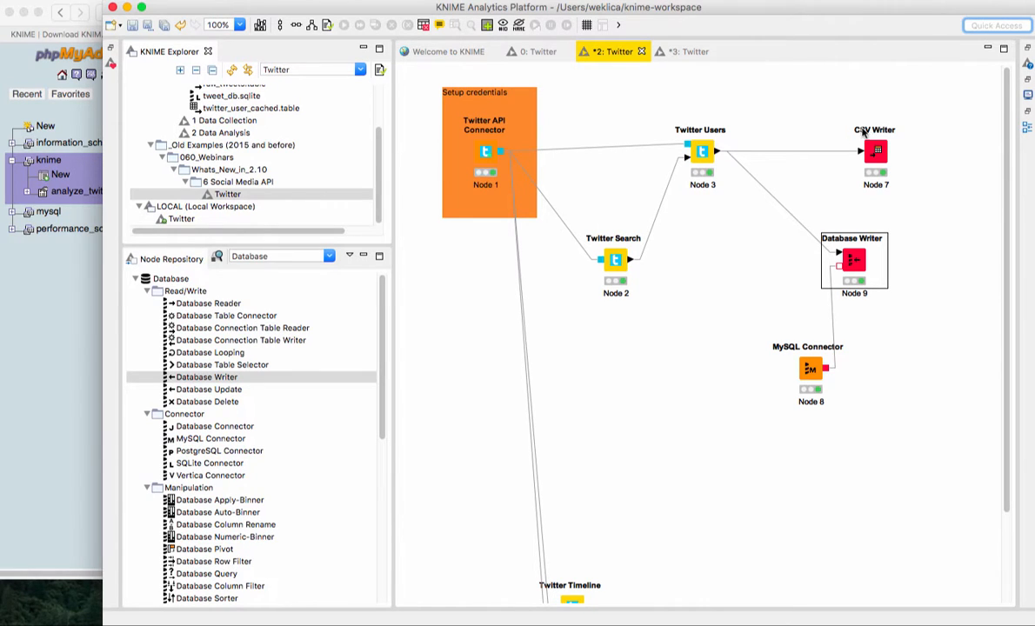
pyautogui.moveTo(829, 109); pyautogui.dragTo(916, 404)
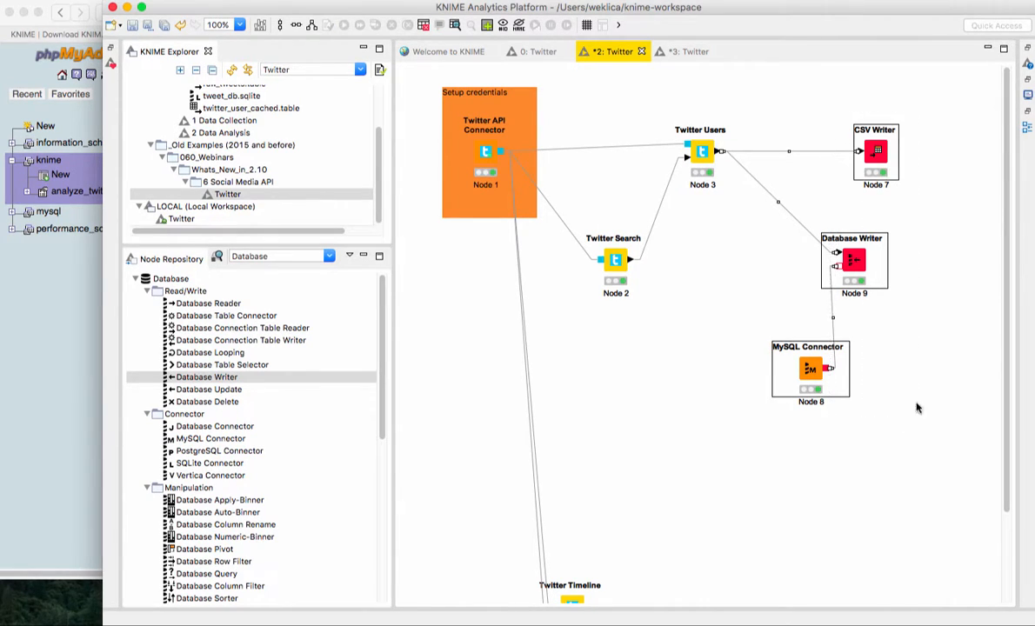
pyautogui.click(939, 291)
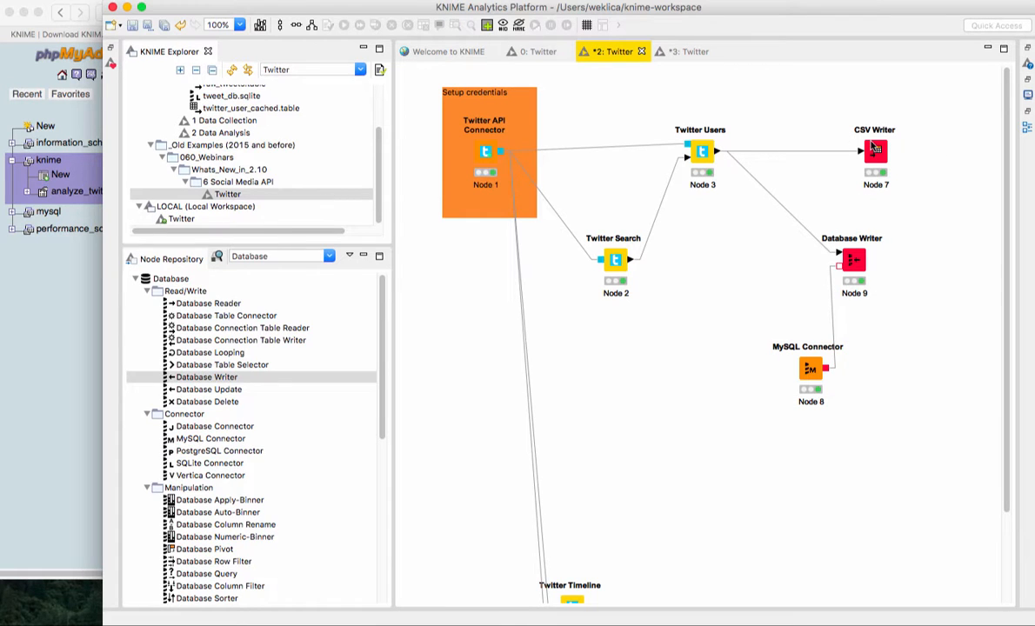
# Step: Switch to the ChartPoint server window, open ChartPoint in the browser, and widen and reposition the browser window to show the chart
pyautogui.moveTo(596, 623)
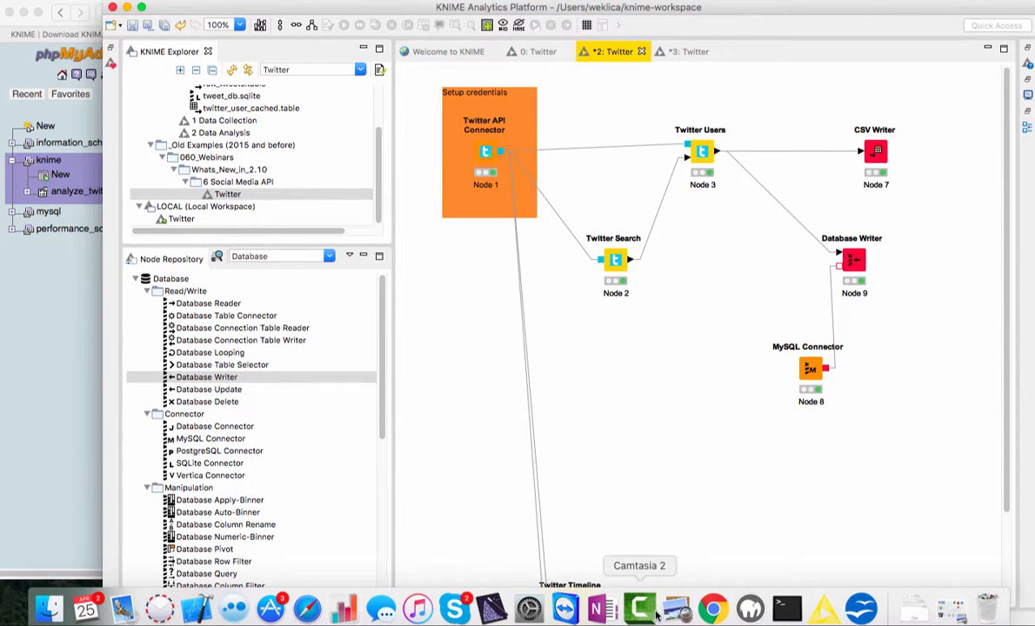
pyautogui.click(346, 608)
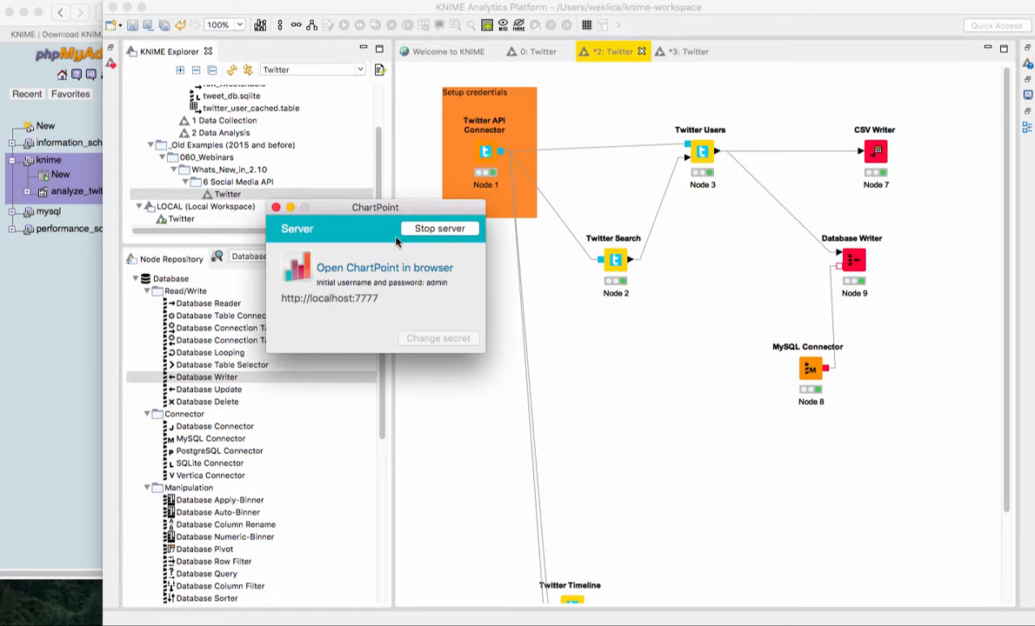
pyautogui.click(372, 270)
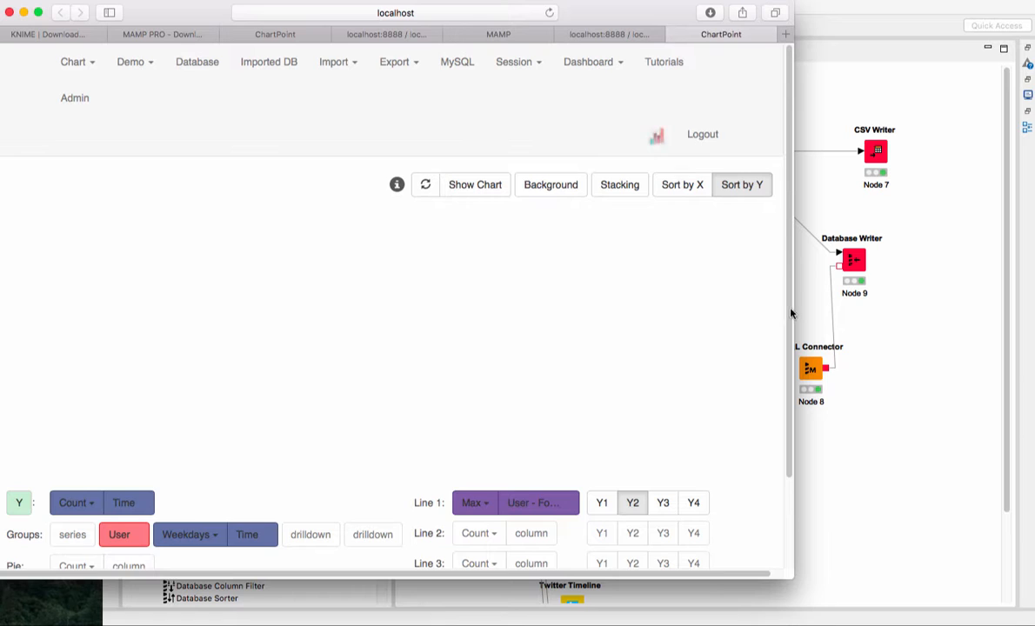
pyautogui.moveTo(861, 310); pyautogui.dragTo(947, 312)
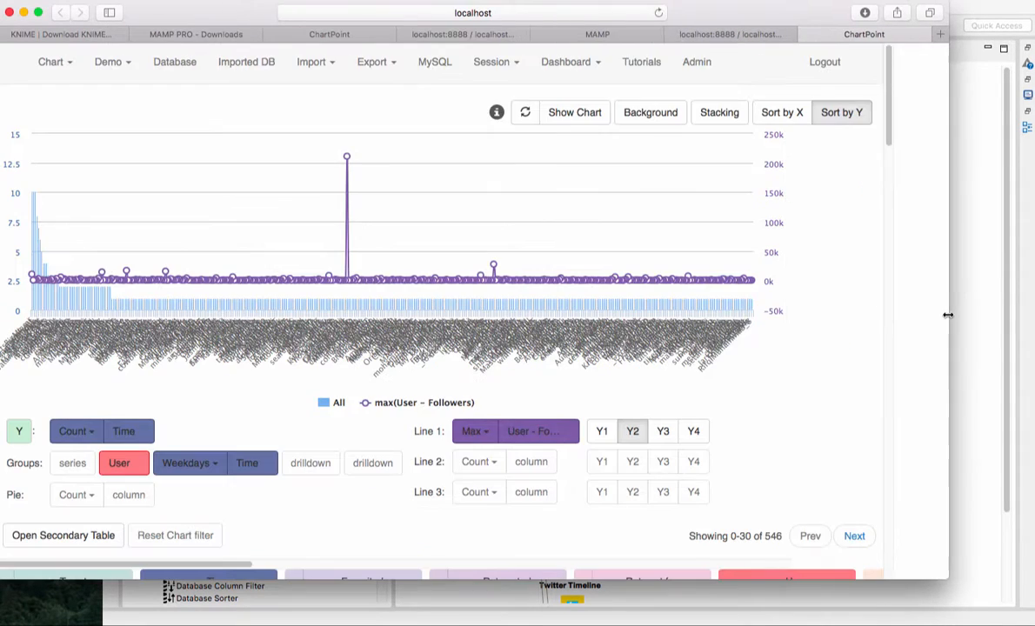
pyautogui.moveTo(772, 17); pyautogui.dragTo(802, 480)
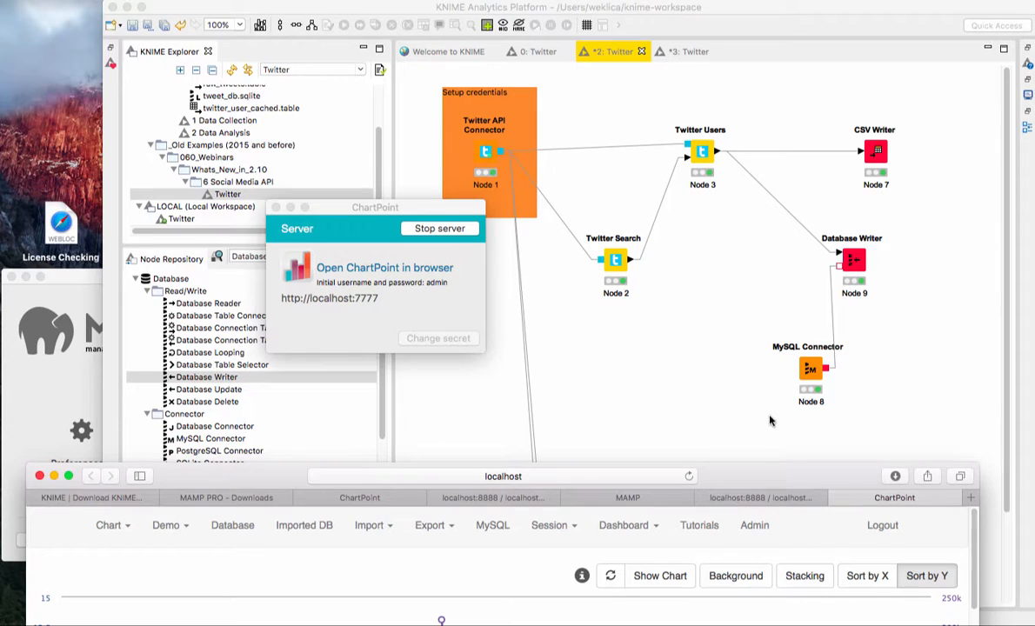
pyautogui.moveTo(706, 476); pyautogui.dragTo(735, 18)
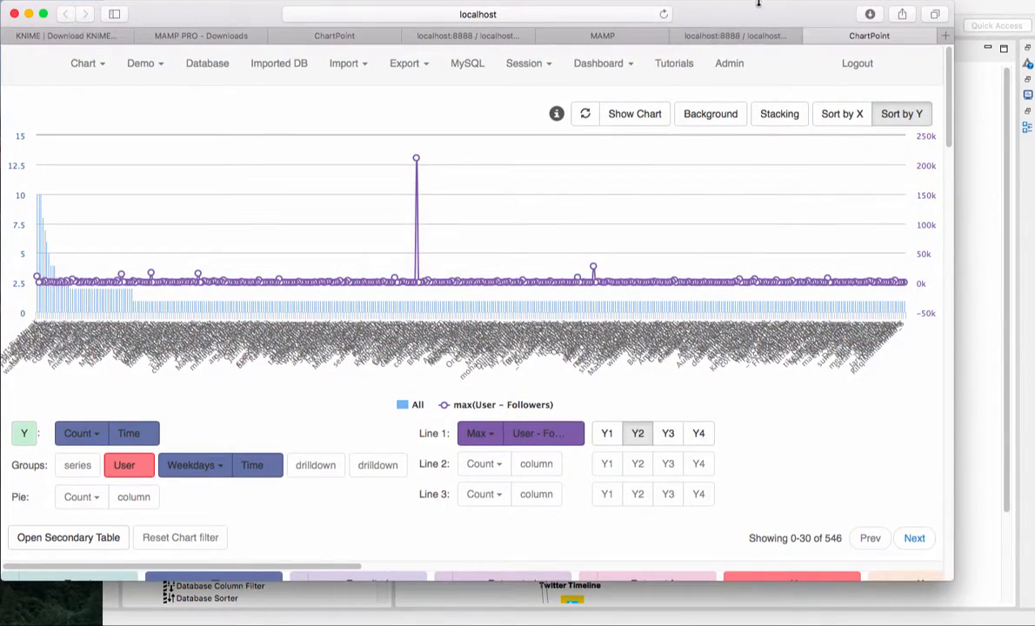